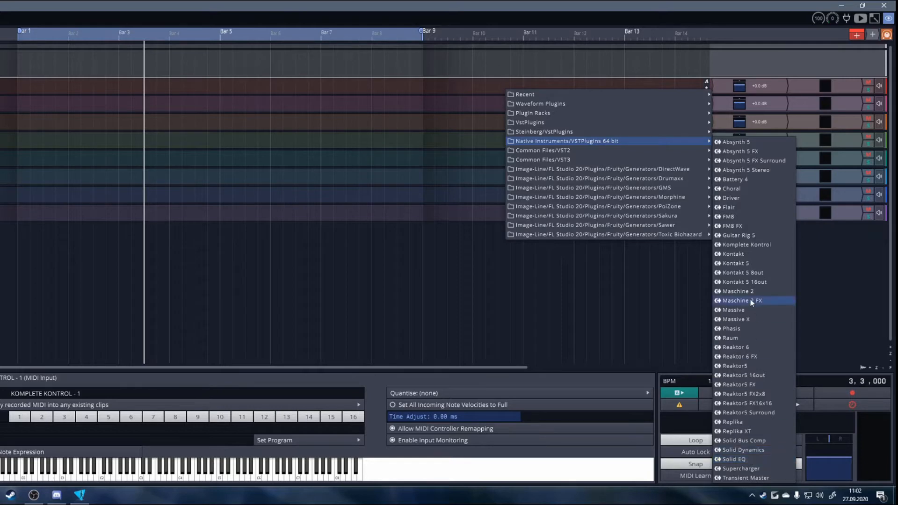
Load Komplete Kontrol on the Distorted Kick Bass track and filter its one-shots to kick drums from the Expansions Selection
{"action": "left_click", "coordinate": [751, 248]}
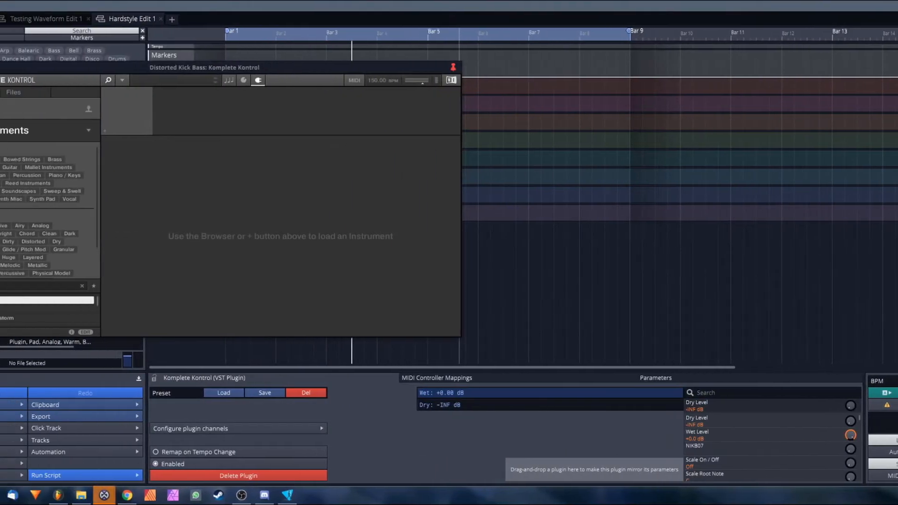
{"action": "left_click", "coordinate": [58, 167]}
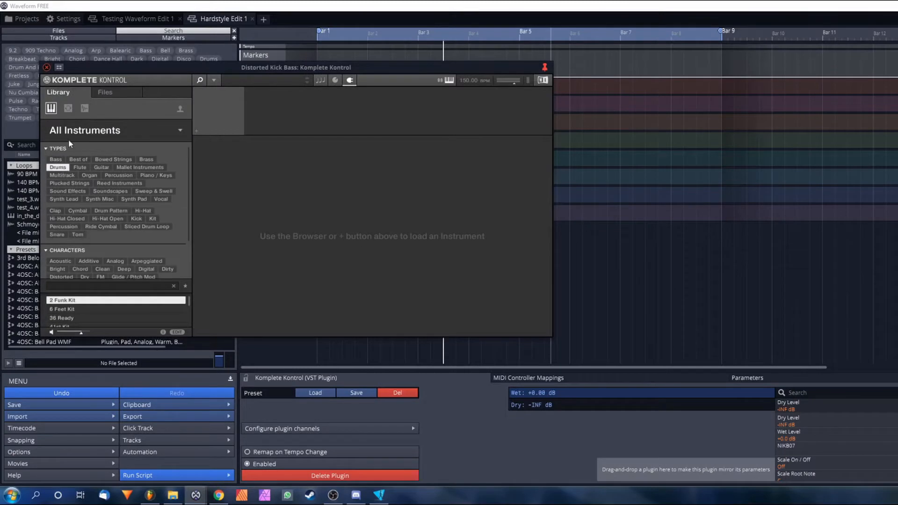
{"action": "left_click", "coordinate": [85, 109]}
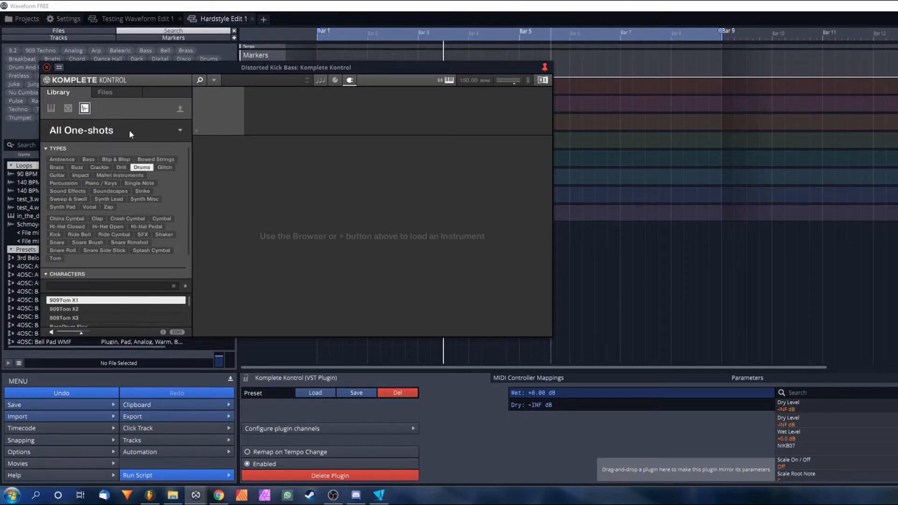
{"action": "left_click", "coordinate": [117, 209]}
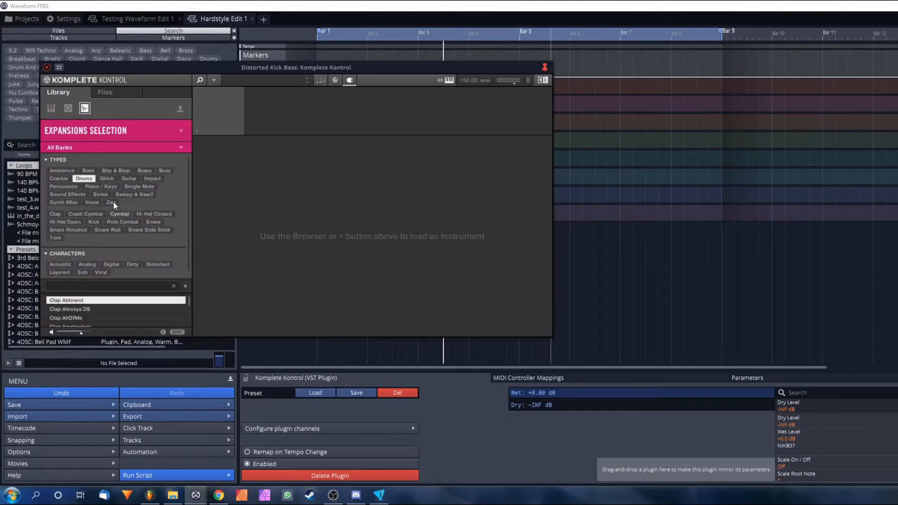
{"action": "left_click", "coordinate": [80, 179]}
{"action": "left_click", "coordinate": [93, 221]}
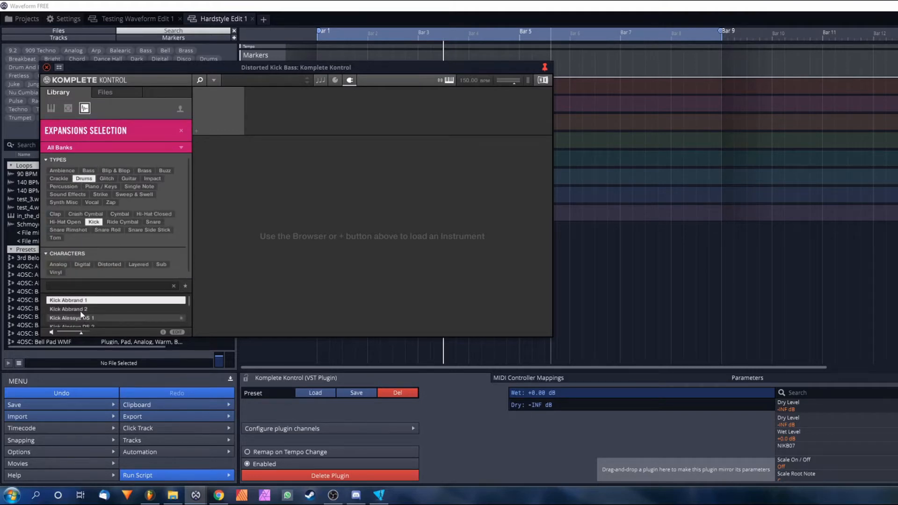
Load the Kick AllOfMe one-shot into the sampler and move the plugin window below the tracks
{"action": "scroll", "coordinate": [114, 309], "scroll_direction": "up", "scroll_amount": 1}
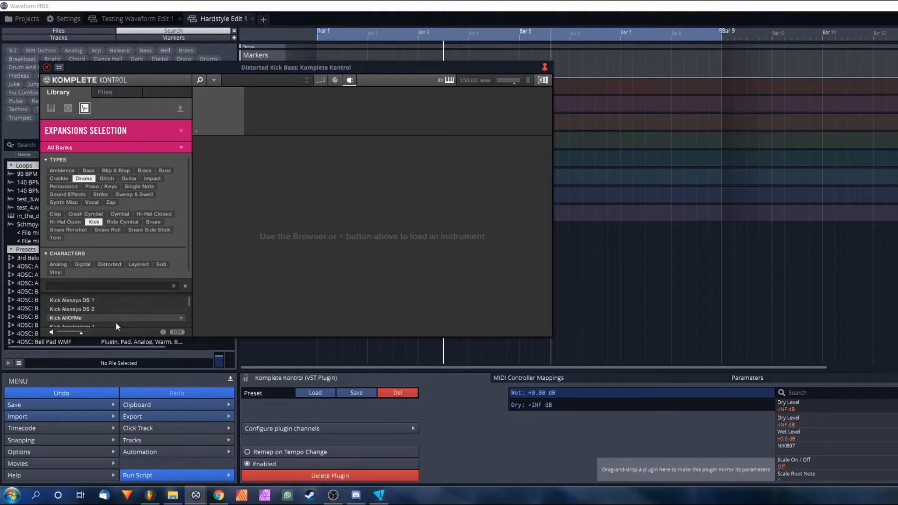
{"action": "scroll", "coordinate": [114, 302], "scroll_direction": "down", "scroll_amount": 2}
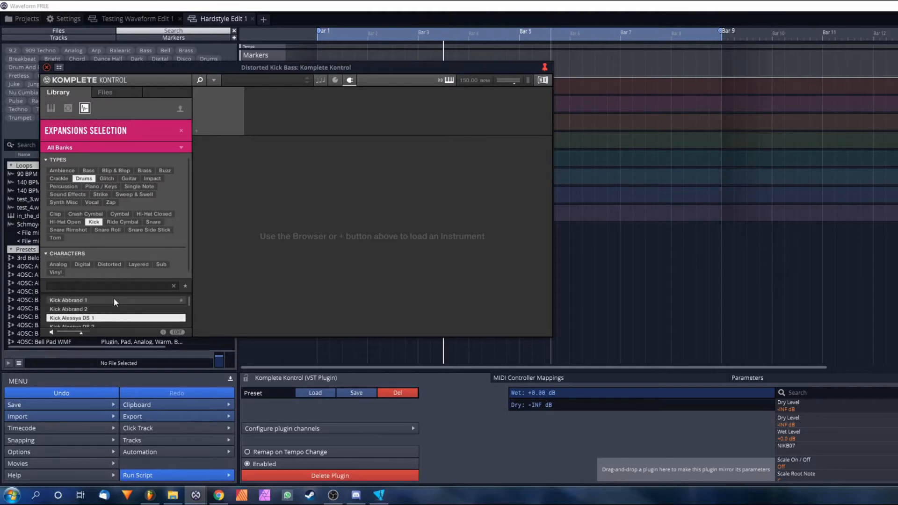
{"action": "double_click", "coordinate": [72, 319]}
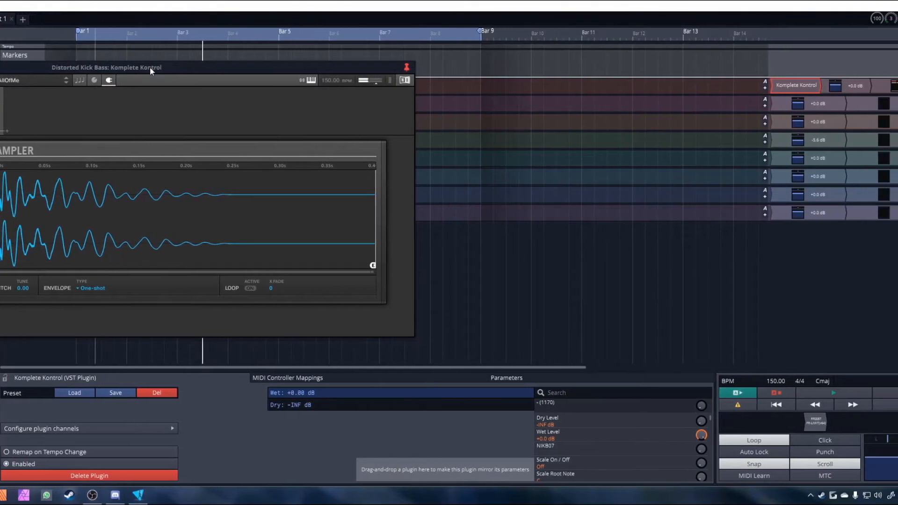
{"action": "left_click_drag", "start_coordinate": [178, 68], "coordinate": [241, 211]}
Create a MIDI clip spanning bars 1 to 9 on the Distorted Kick Bass track, then close the plugin window
{"action": "left_click_drag", "start_coordinate": [858, 37], "coordinate": [7, 86]}
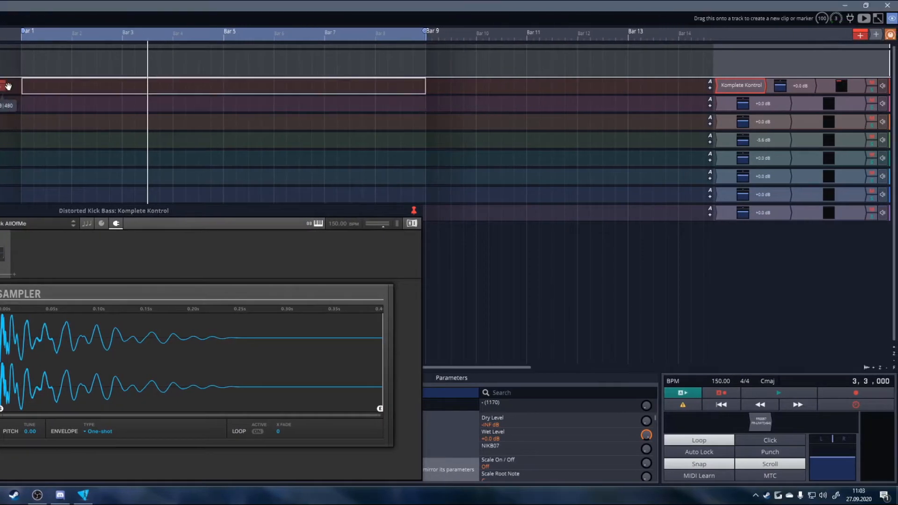
{"action": "left_click", "coordinate": [126, 90]}
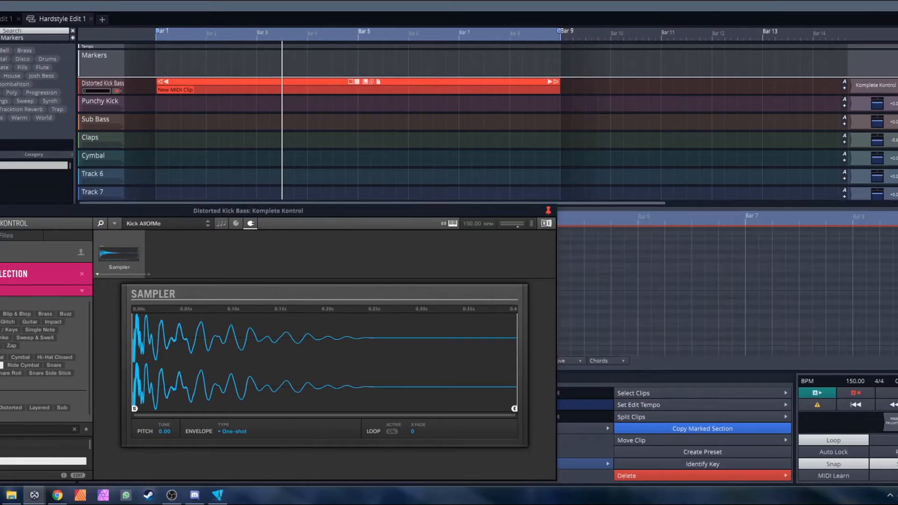
{"action": "left_click", "coordinate": [1, 211]}
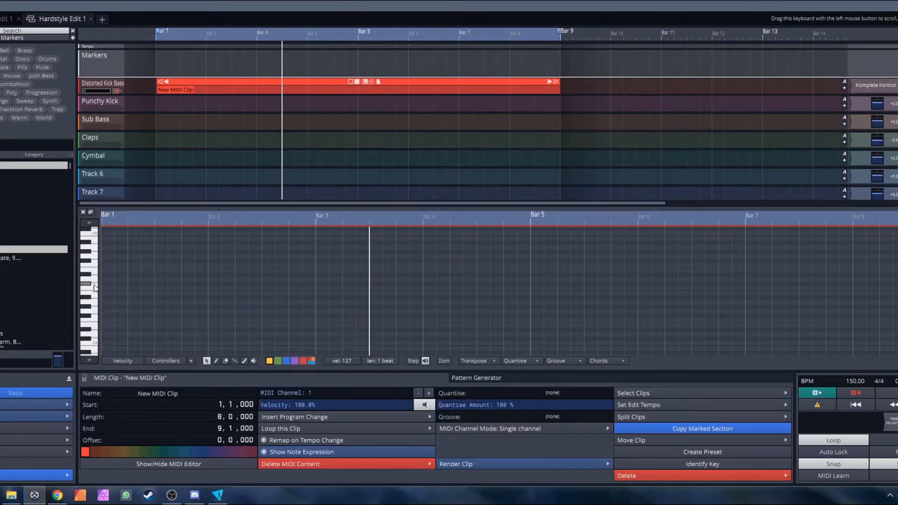
Enter four one-beat C#4 notes in bar 1, duplicate them three times to fill four bars, and start playback
{"action": "left_click", "coordinate": [113, 285]}
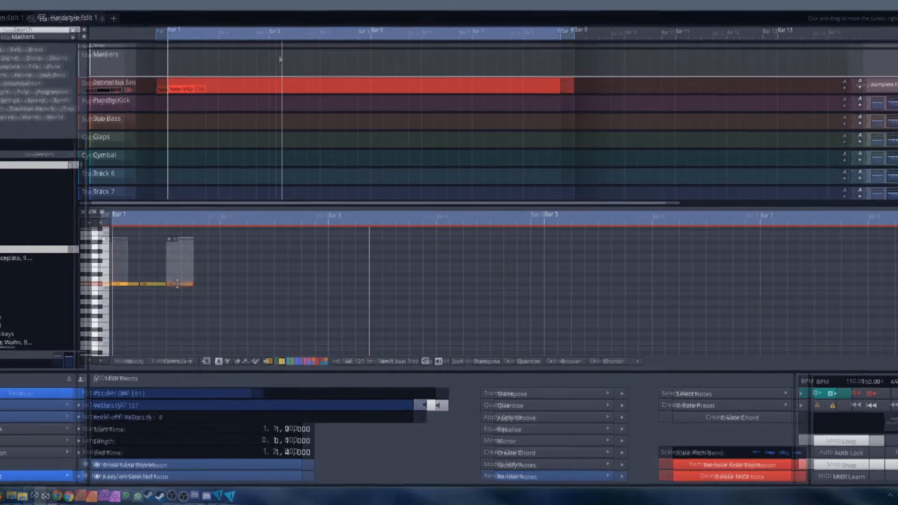
{"action": "double_click", "coordinate": [207, 284]}
{"action": "left_click_drag", "start_coordinate": [248, 302], "coordinate": [110, 264]}
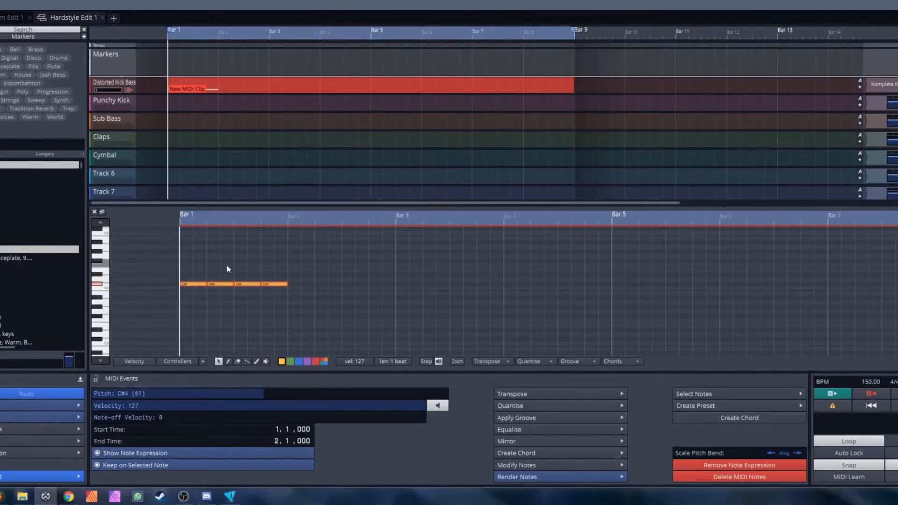
{"action": "key", "text": "ctrl+d"}
{"action": "key", "text": "ctrl+d"}
{"action": "key", "text": "ctrl+d"}
{"action": "key", "text": "space"}
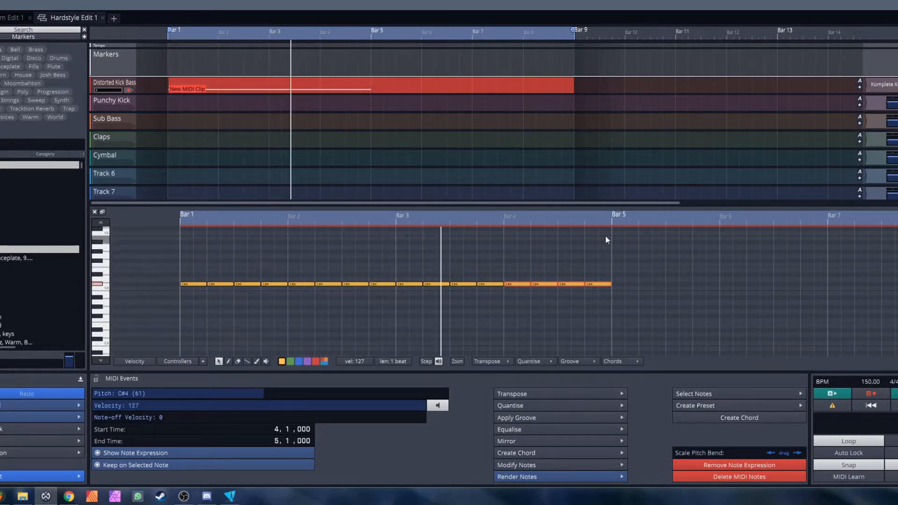
Loop the clip's first four bars so the kick pattern repeats up to bar 9
{"action": "right_click", "coordinate": [681, 271]}
{"action": "left_click", "coordinate": [678, 303]}
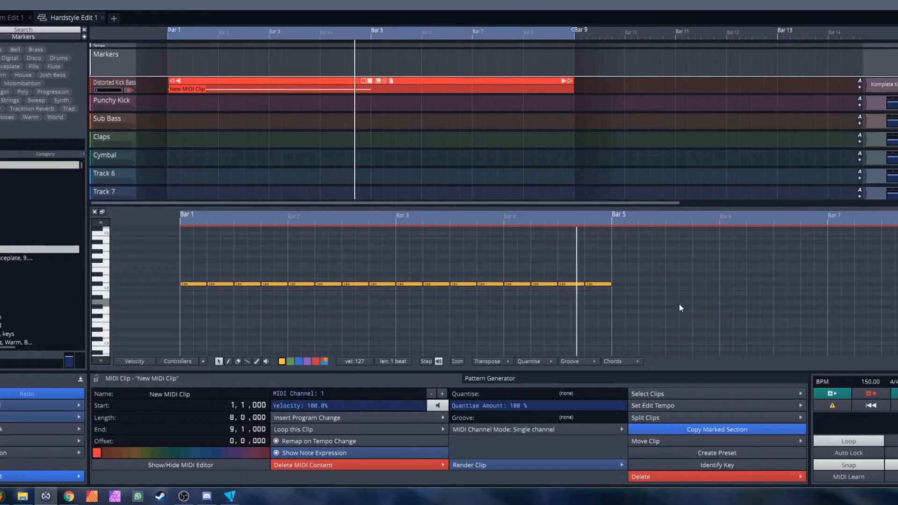
{"action": "left_click_drag", "start_coordinate": [570, 81], "coordinate": [367, 97]}
{"action": "left_click", "coordinate": [278, 83]}
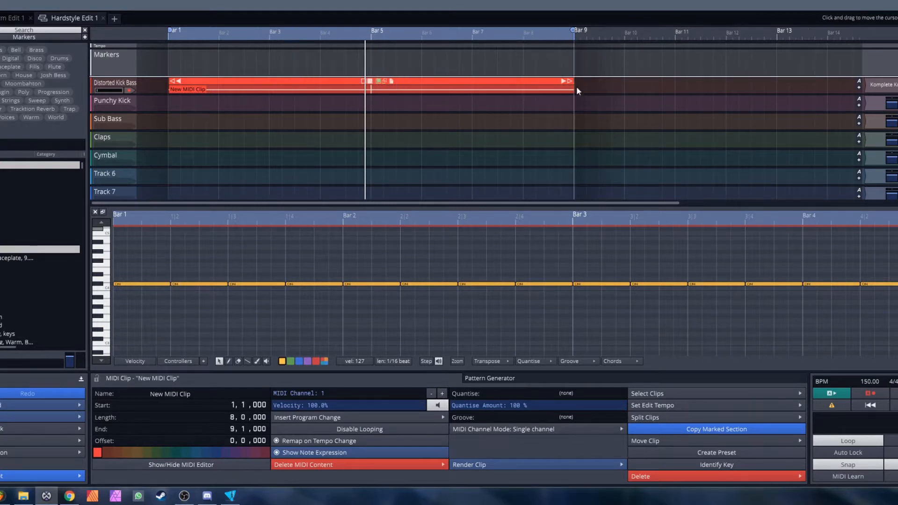
{"action": "scroll", "coordinate": [538, 55], "scroll_direction": "down", "scroll_amount": 5}
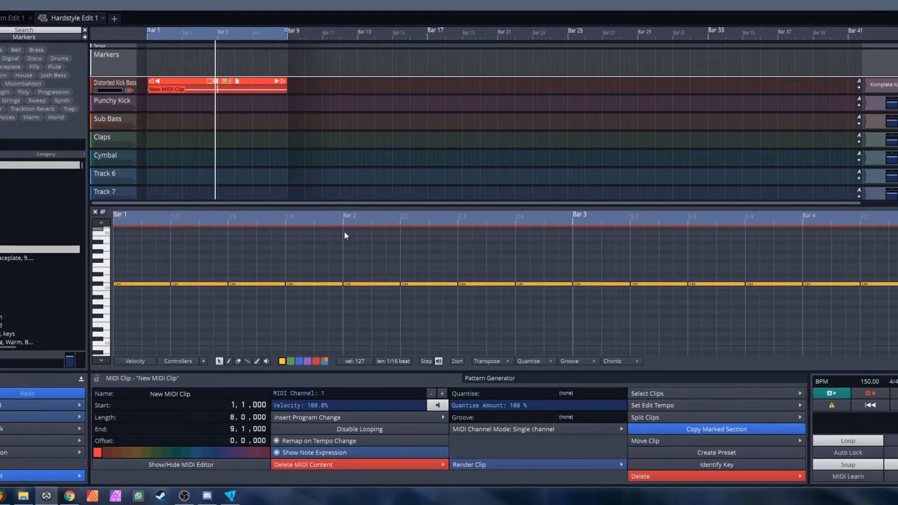
Extend the short note just before bar 5 backwards so it starts at 4, 4, 780
{"action": "scroll", "coordinate": [360, 232], "scroll_direction": "down", "scroll_amount": 5}
{"action": "scroll", "coordinate": [312, 240], "scroll_direction": "up", "scroll_amount": 2}
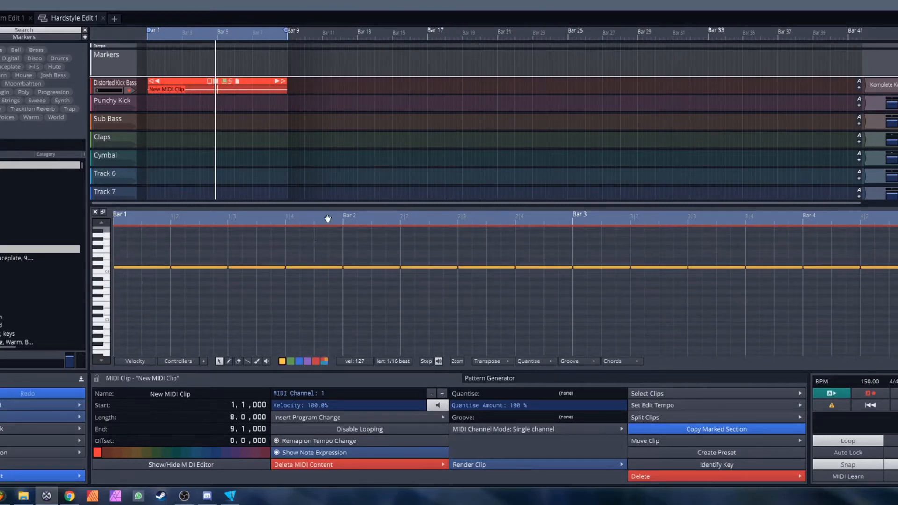
{"action": "scroll", "coordinate": [328, 218], "scroll_direction": "down", "scroll_amount": 5}
{"action": "key", "text": "w"}
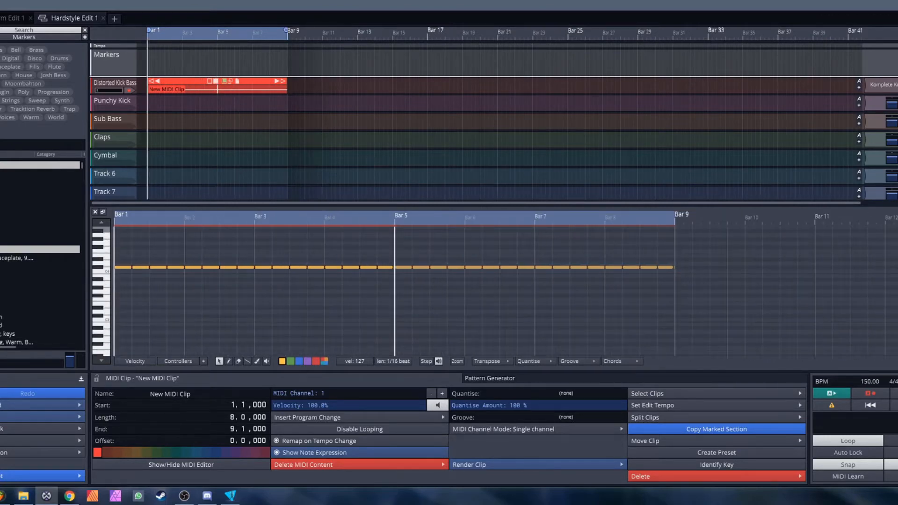
{"action": "left_click_drag", "start_coordinate": [682, 290], "coordinate": [613, 289]}
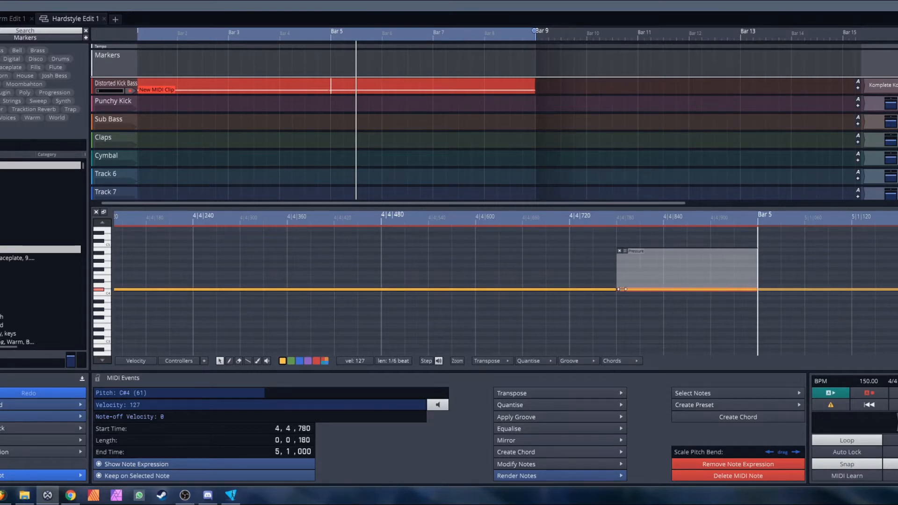
Play the looped kick pattern from the start and close the MIDI editor
{"action": "key", "text": "w"}
{"action": "key", "text": "space"}
{"action": "scroll", "coordinate": [567, 198], "scroll_direction": "down", "scroll_amount": 5}
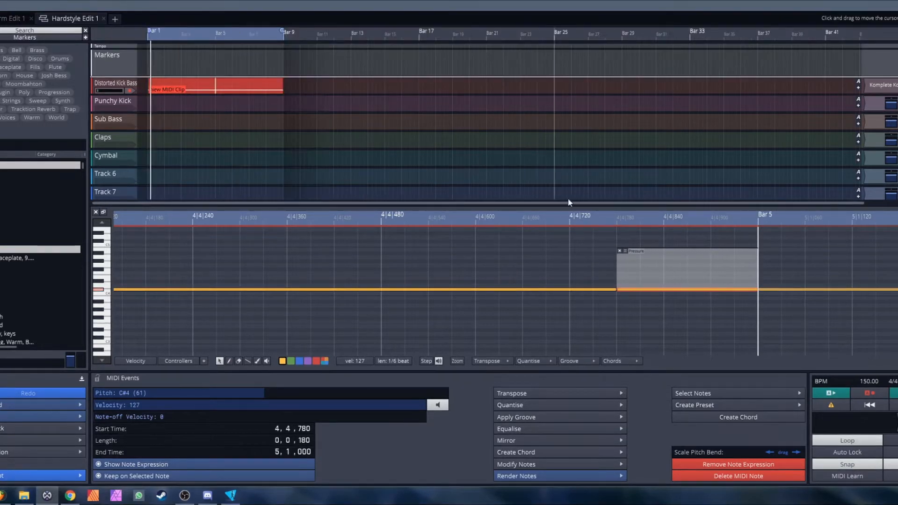
{"action": "left_click", "coordinate": [96, 212]}
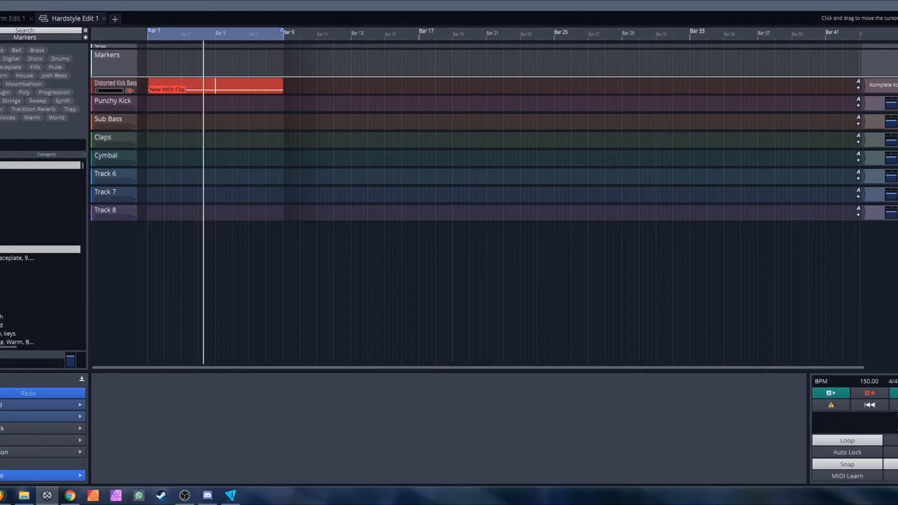
Open Komplete Kontrol from the Distorted Kick Bass track and activate the sampler's loop
{"action": "double_click", "coordinate": [882, 86]}
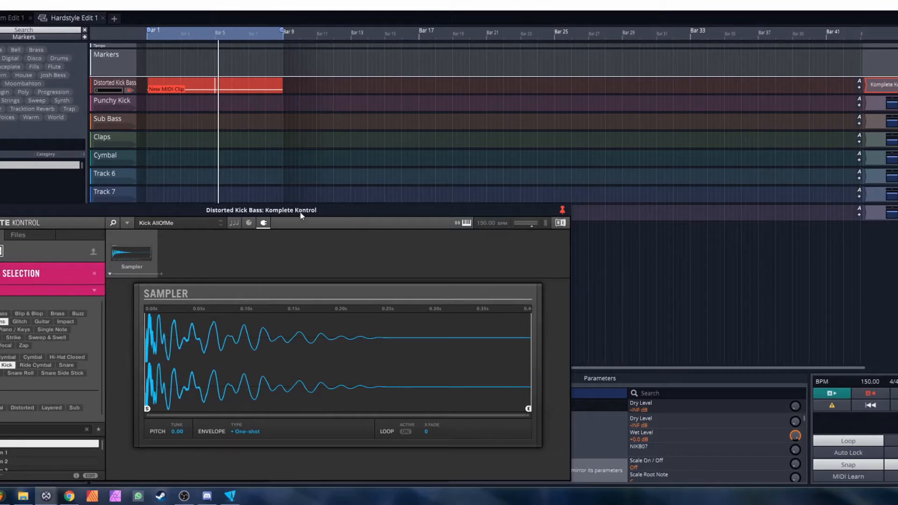
{"action": "left_click_drag", "start_coordinate": [301, 215], "coordinate": [398, 149]}
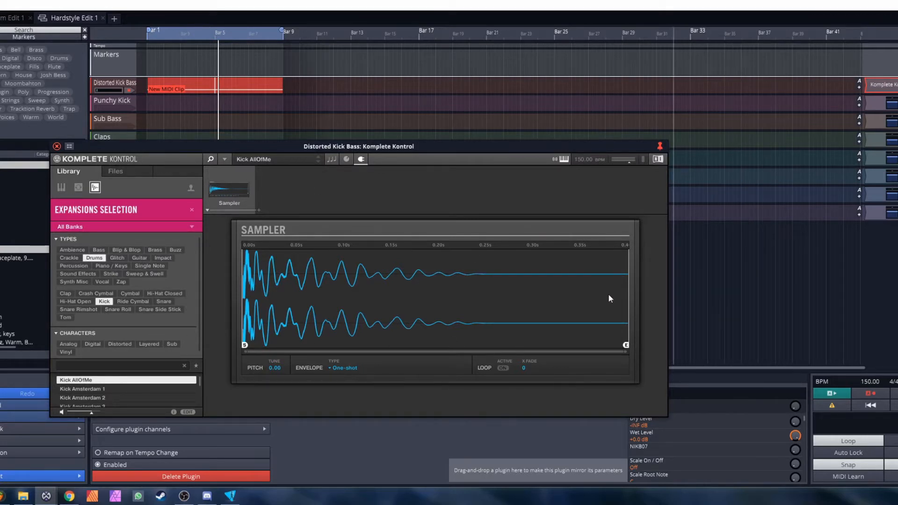
{"action": "left_click", "coordinate": [503, 368]}
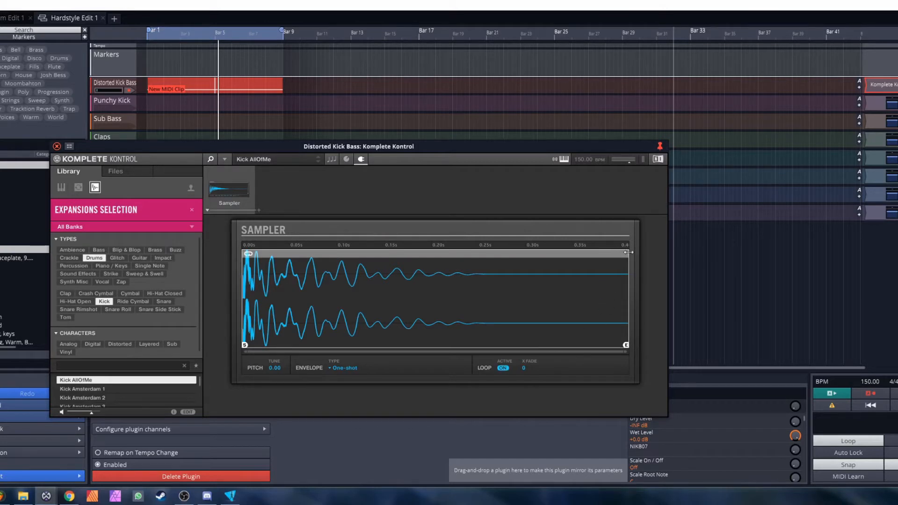
Shorten the sampler's loop so it ends at about 0.02 s in the kick waveform
{"action": "left_click_drag", "start_coordinate": [628, 252], "coordinate": [295, 283]}
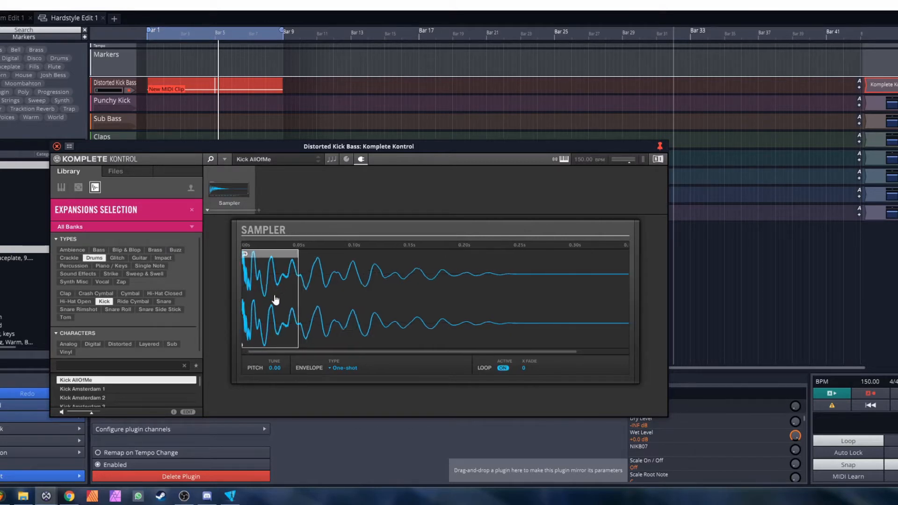
{"action": "left_click_drag", "start_coordinate": [297, 354], "coordinate": [281, 354]}
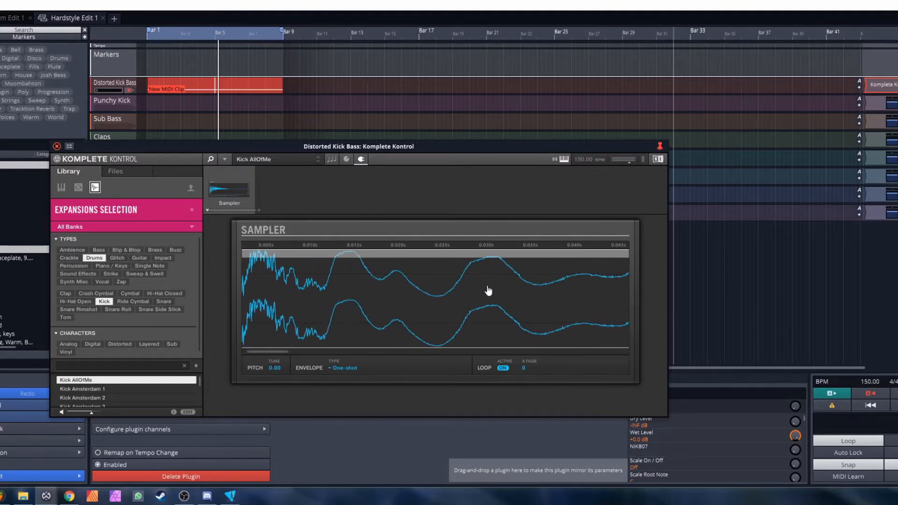
{"action": "scroll", "coordinate": [487, 291], "scroll_direction": "down", "scroll_amount": 1}
{"action": "left_click_drag", "start_coordinate": [604, 252], "coordinate": [332, 267]}
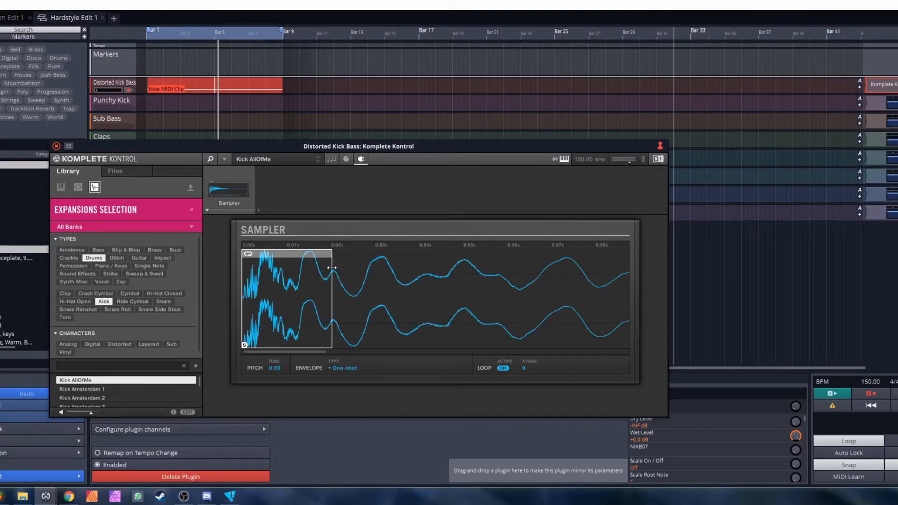
{"action": "scroll", "coordinate": [247, 283], "scroll_direction": "up", "scroll_amount": 2}
{"action": "scroll", "coordinate": [257, 322], "scroll_direction": "up", "scroll_amount": 2}
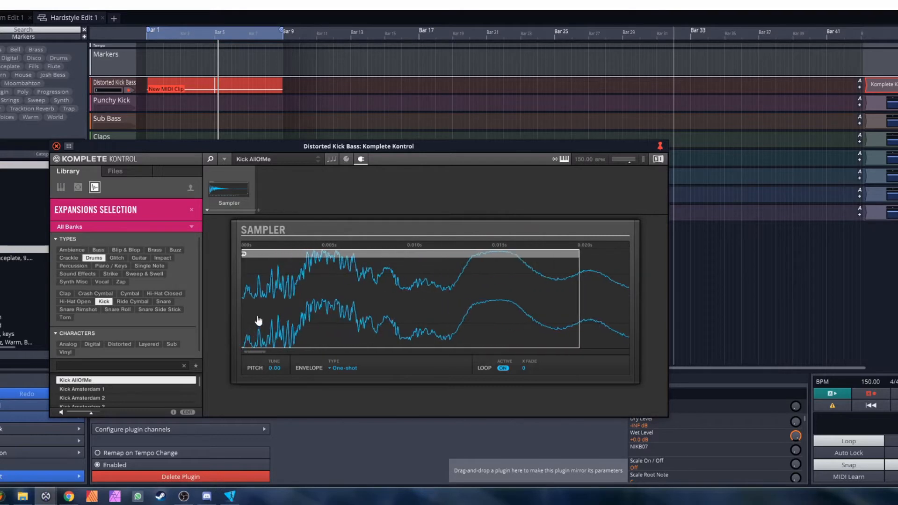
Move the sampler loop's start point to about 0.0035 s, past the kick's initial transient
{"action": "left_click_drag", "start_coordinate": [244, 272], "coordinate": [367, 273]}
{"action": "scroll", "coordinate": [368, 274], "scroll_direction": "up", "scroll_amount": 1}
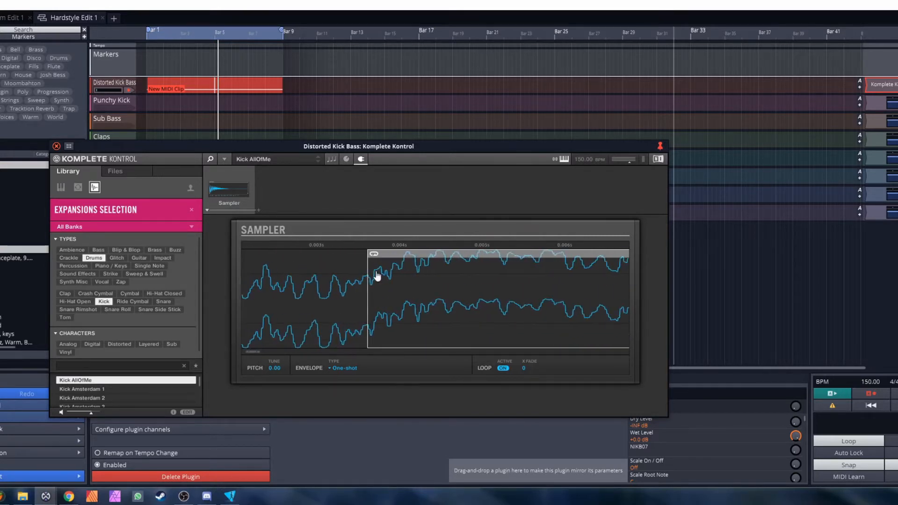
{"action": "scroll", "coordinate": [376, 279], "scroll_direction": "down", "scroll_amount": 3}
Close the plugin window and transpose all the notes in the kick clip down three semitones
{"action": "left_click", "coordinate": [256, 86]}
{"action": "left_click", "coordinate": [56, 147]}
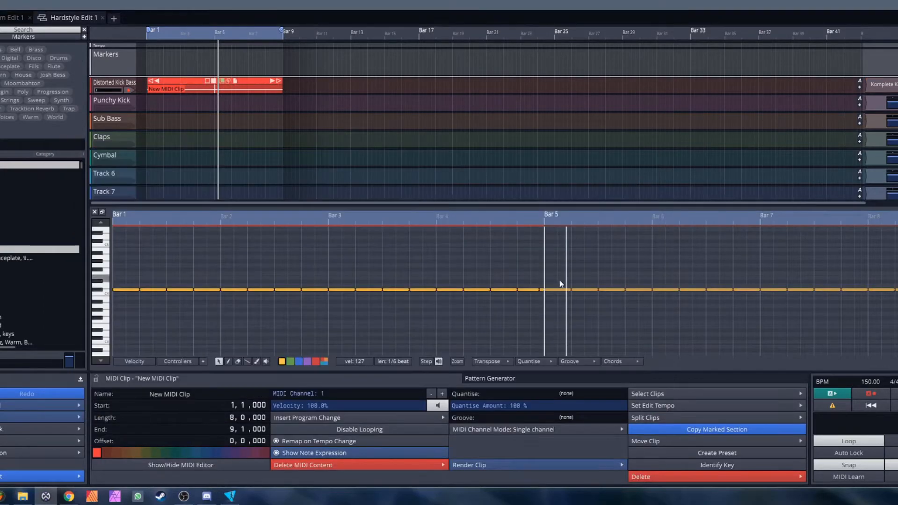
{"action": "left_click", "coordinate": [518, 289]}
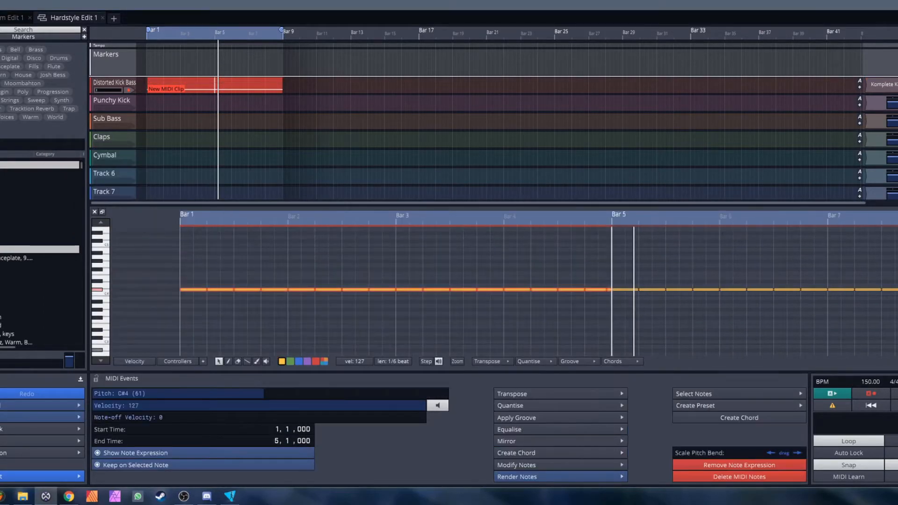
{"action": "key", "text": "Down"}
{"action": "key", "text": "Down"}
{"action": "key", "text": "Down"}
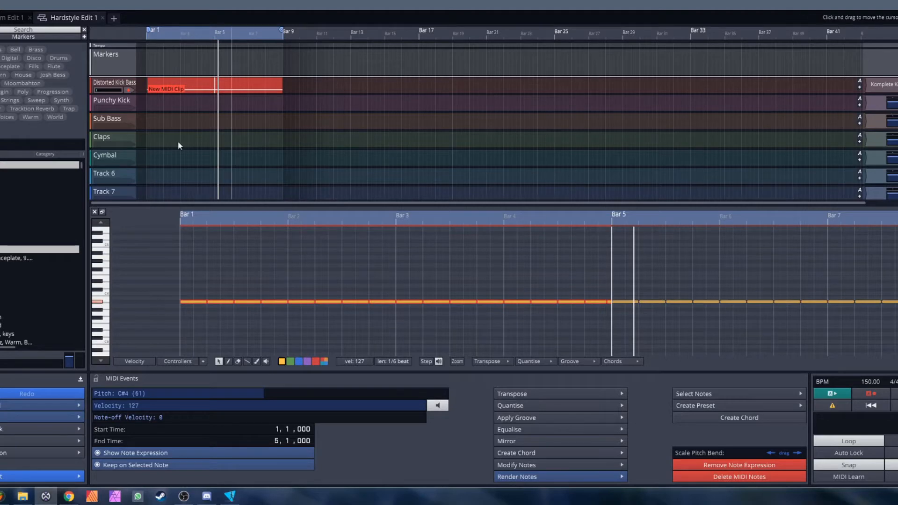
Play the transposed kick pattern from the start and reopen the track's Komplete Kontrol sampler
{"action": "key", "text": "space"}
{"action": "key", "text": "space"}
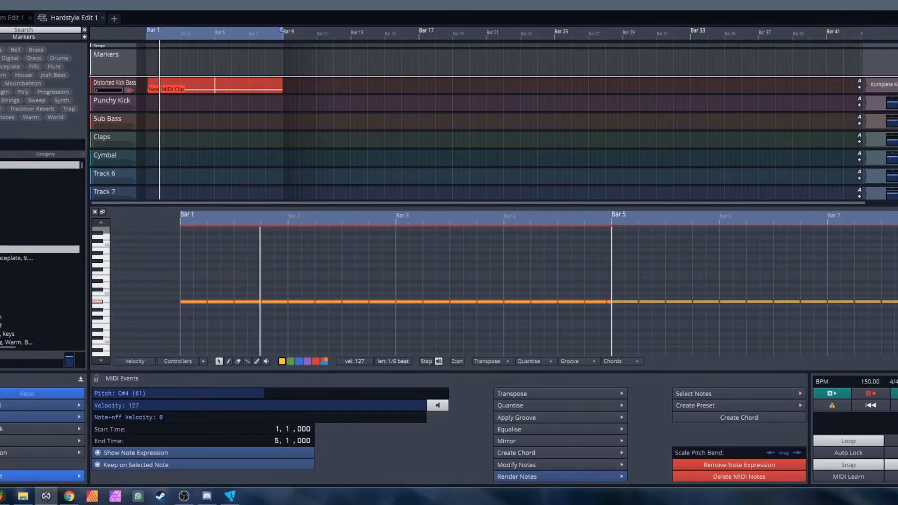
{"action": "double_click", "coordinate": [883, 85]}
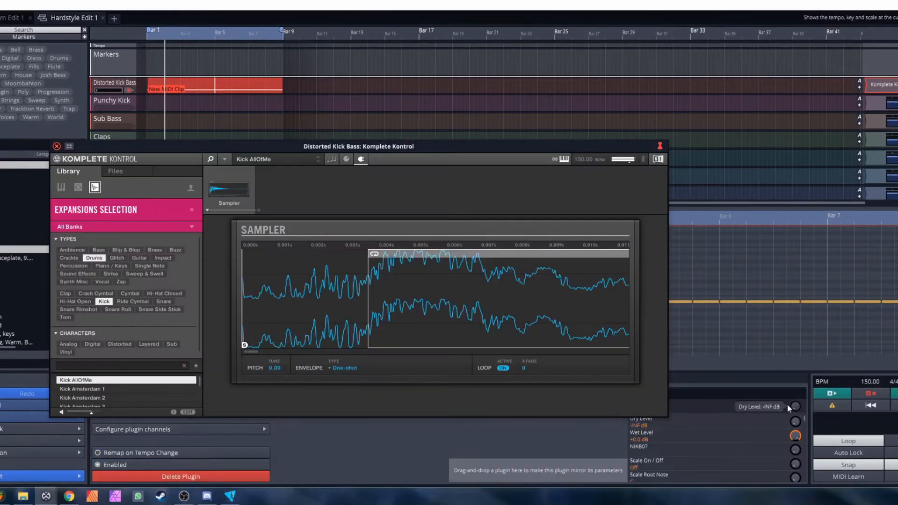
Change the sampler's envelope type from One-shot to ADSR
{"action": "scroll", "coordinate": [467, 284], "scroll_direction": "down", "scroll_amount": 2}
{"action": "scroll", "coordinate": [467, 284], "scroll_direction": "down", "scroll_amount": 3}
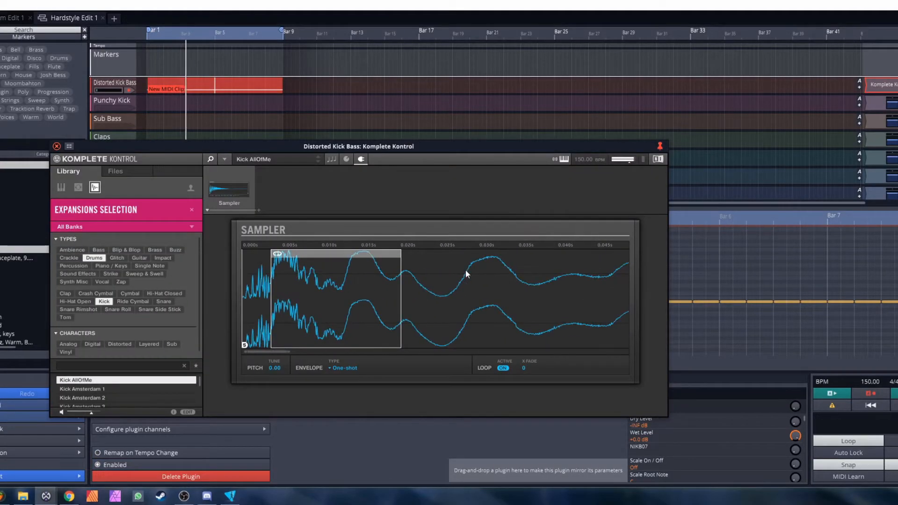
{"action": "left_click", "coordinate": [344, 368]}
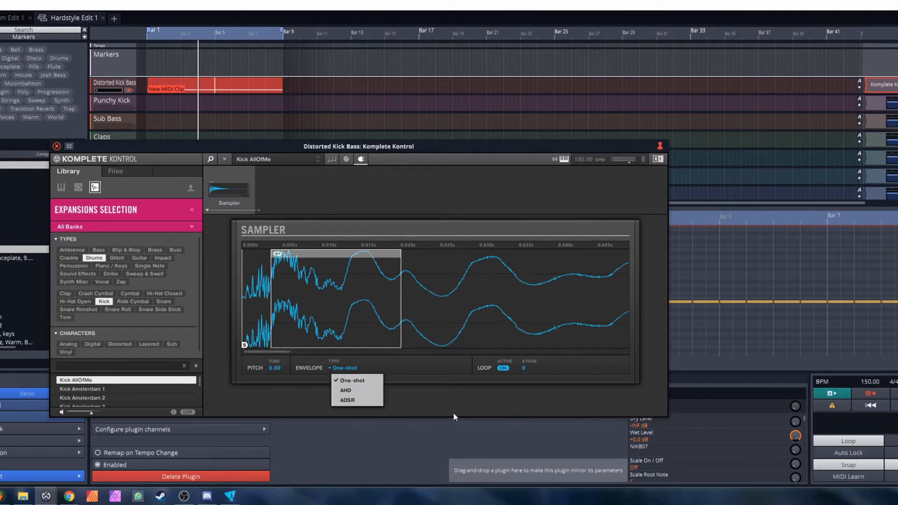
{"action": "left_click", "coordinate": [359, 401]}
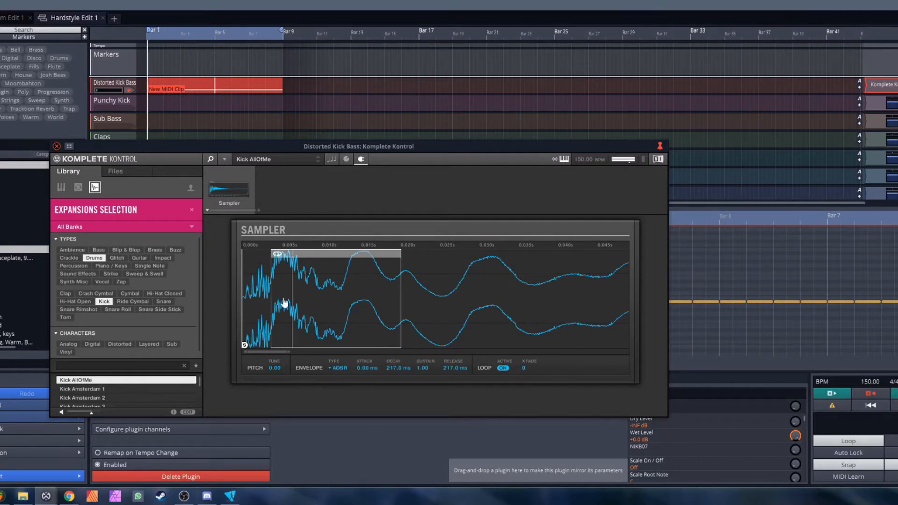
Limit the sampler to 1 voice, set attack 1.1 ms, decay 444.2 ms and sustain 0.36, and close the plugin after auditioning
{"action": "left_click", "coordinate": [346, 159]}
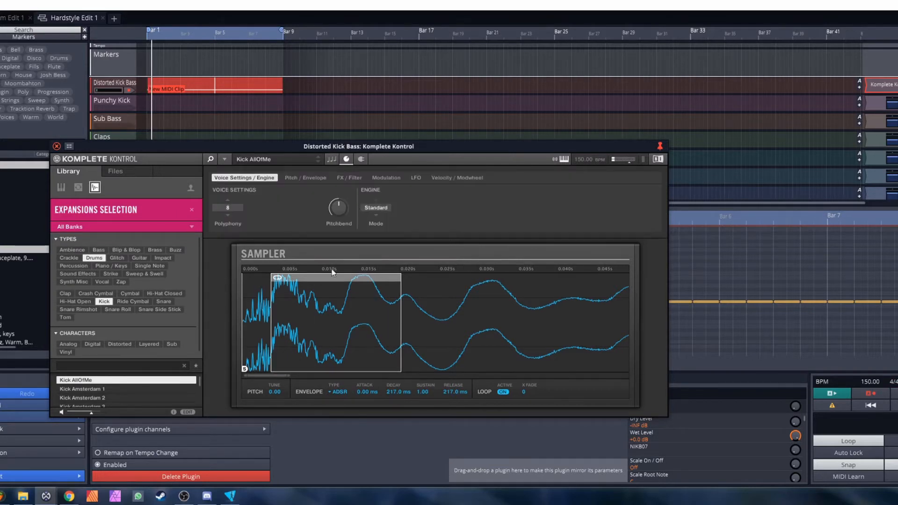
{"action": "left_click", "coordinate": [229, 207]}
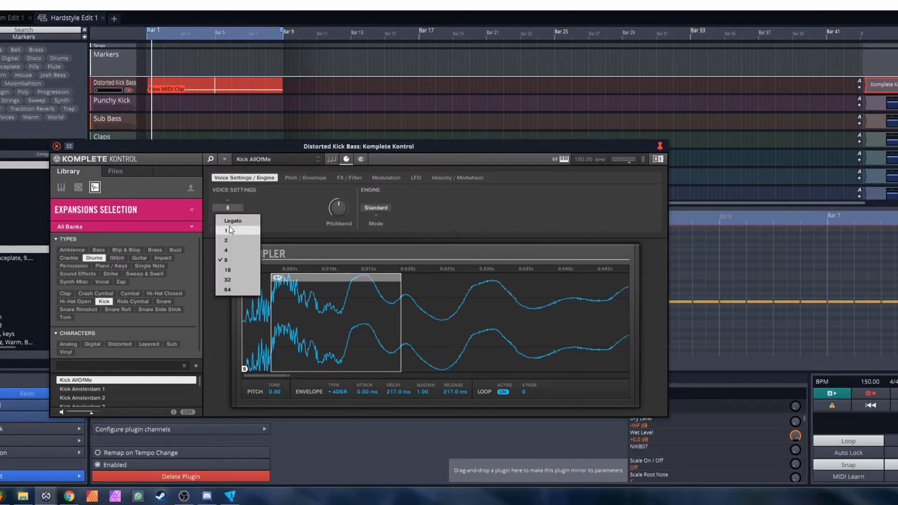
{"action": "left_click", "coordinate": [231, 230]}
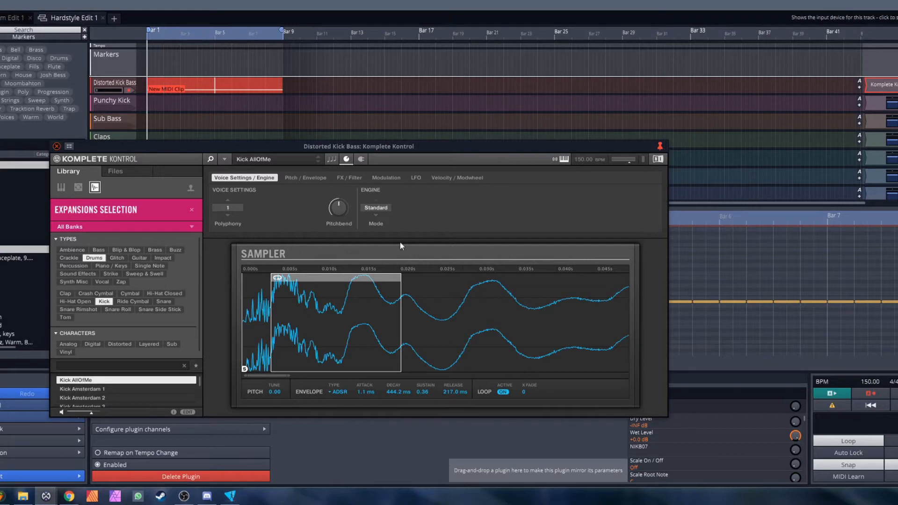
{"action": "left_click", "coordinate": [57, 147]}
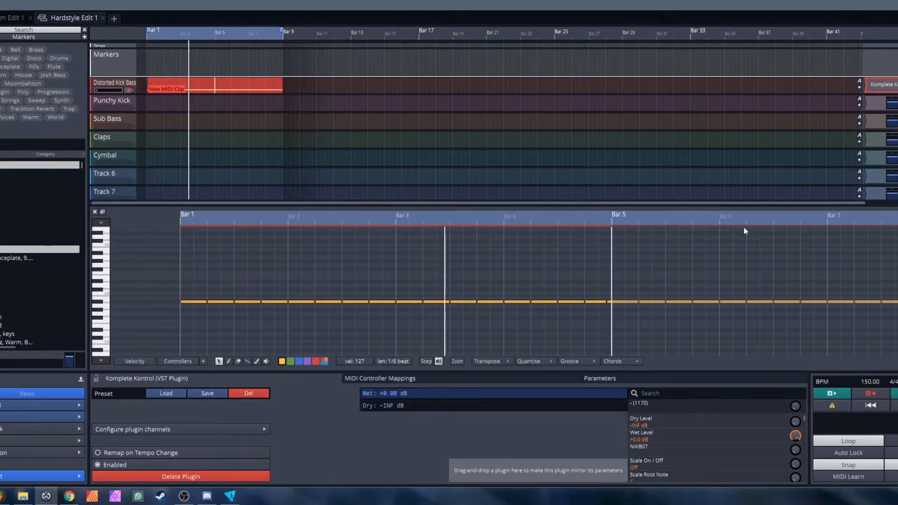
{"action": "key", "text": "space"}
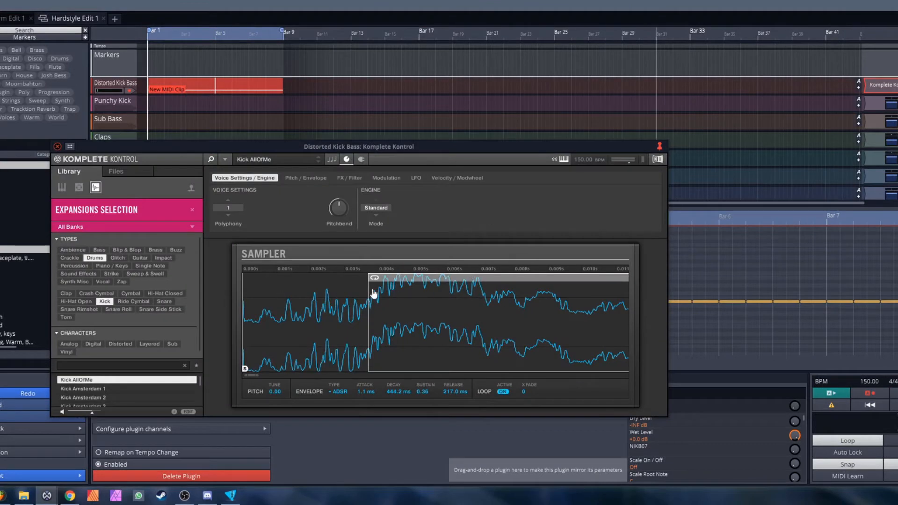
Refine the sampler loop's end point to about 0.0187 s in the kick waveform and play the pattern
{"action": "scroll", "coordinate": [371, 319], "scroll_direction": "down", "scroll_amount": 2}
{"action": "scroll", "coordinate": [584, 285], "scroll_direction": "up", "scroll_amount": 1}
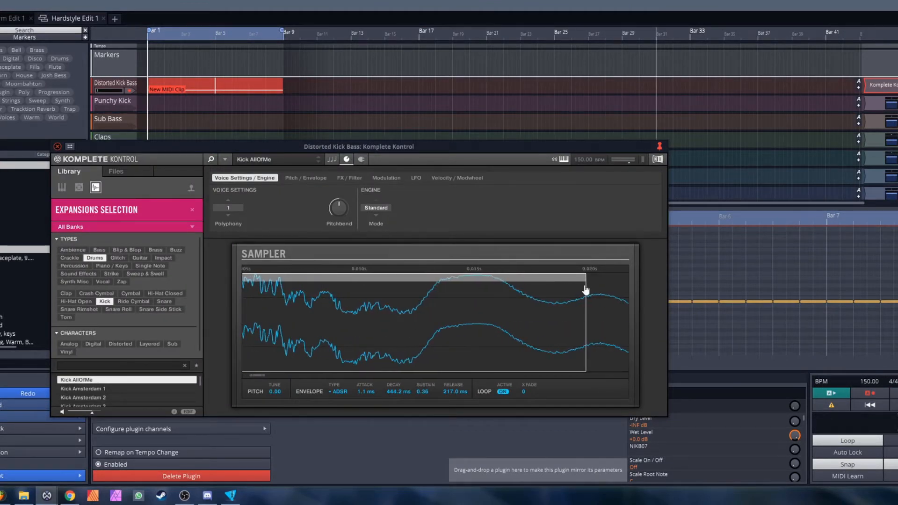
{"action": "mouse_move", "coordinate": [585, 285]}
{"action": "left_mouse_down"}
{"action": "mouse_move", "coordinate": [577, 282]}
{"action": "mouse_move", "coordinate": [587, 281]}
{"action": "left_mouse_up"}
{"action": "scroll", "coordinate": [594, 282], "scroll_direction": "down", "scroll_amount": 2}
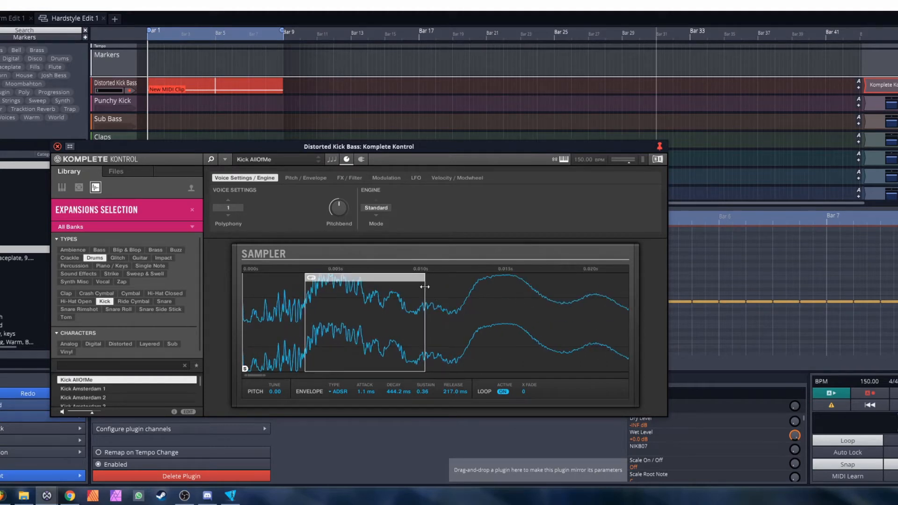
{"action": "left_click_drag", "start_coordinate": [425, 287], "coordinate": [519, 296]}
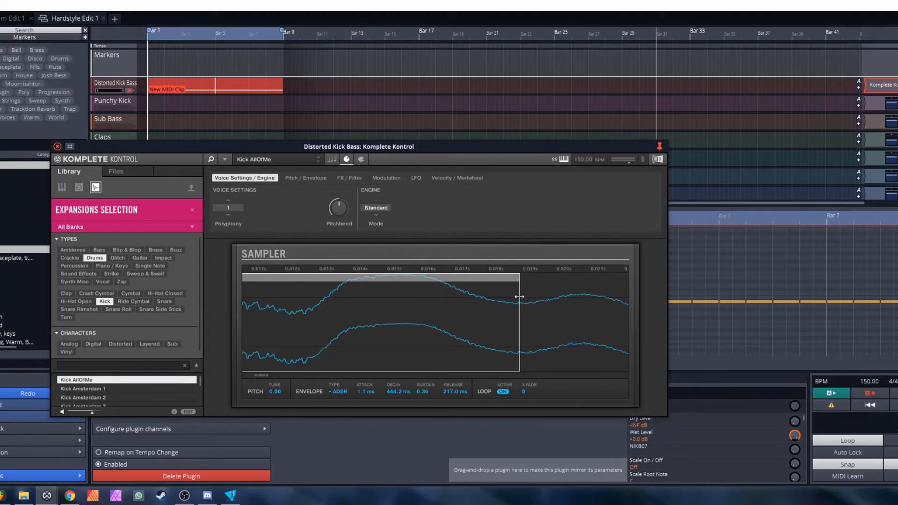
{"action": "left_click", "coordinate": [234, 16]}
{"action": "key", "text": "space"}
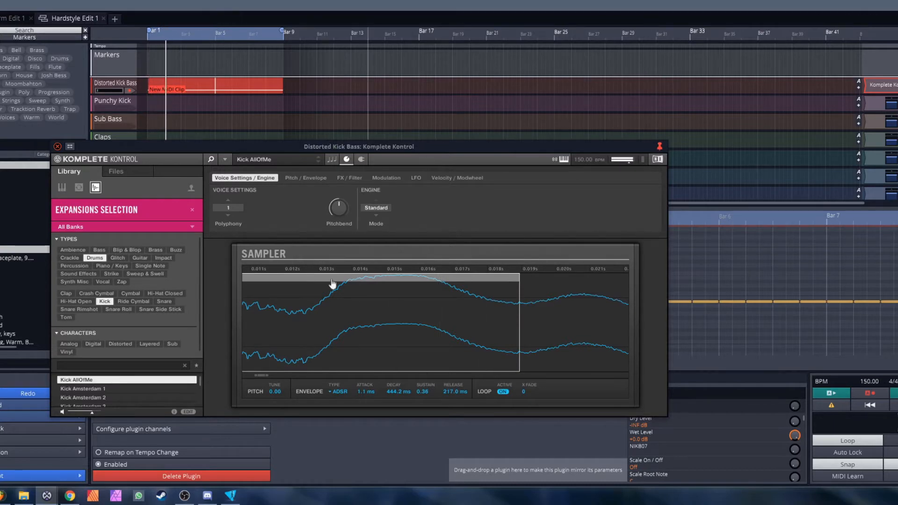
Insert the TDR Nova equalizer after Komplete Kontrol on the Distorted Kick Bass track
{"action": "scroll", "coordinate": [382, 323], "scroll_direction": "down", "scroll_amount": 3}
{"action": "left_click_drag", "start_coordinate": [859, 34], "coordinate": [768, 86]}
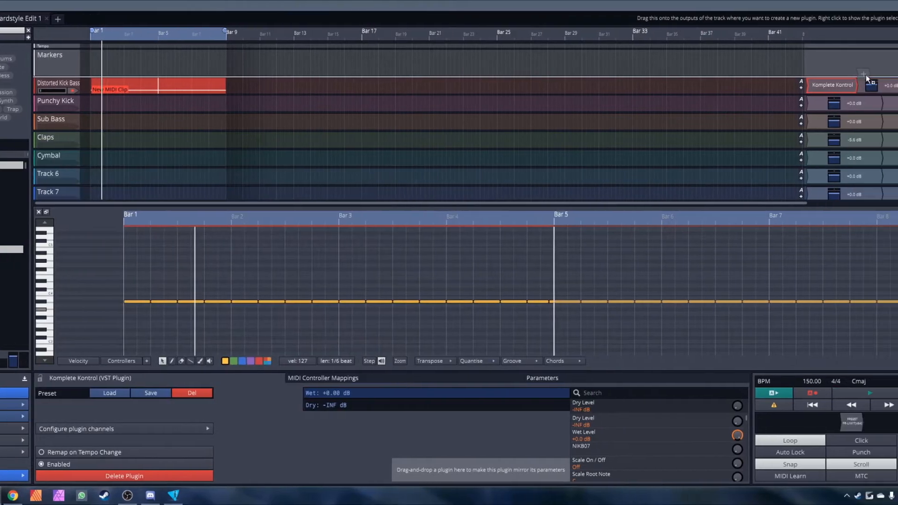
{"action": "mouse_move", "coordinate": [716, 156]}
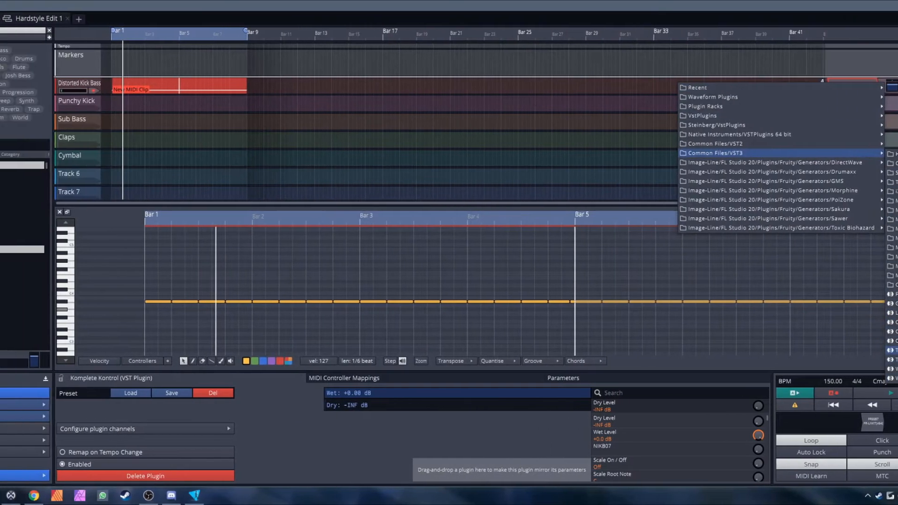
{"action": "left_click", "coordinate": [895, 350]}
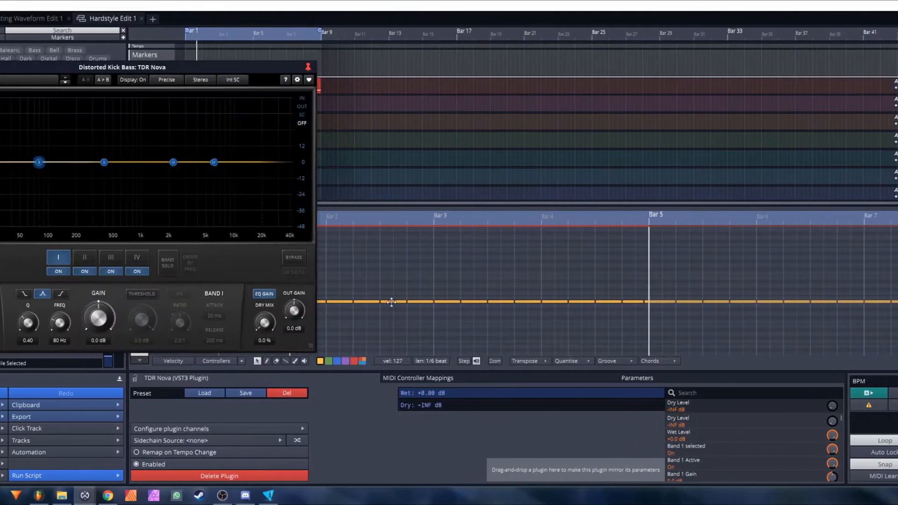
Enable the high-pass filter and a 7.9 kHz, 6 dB/oct low-pass filter, and boost band IV by 2.8 dB at 4.5 kHz
{"action": "left_click", "coordinate": [80, 297]}
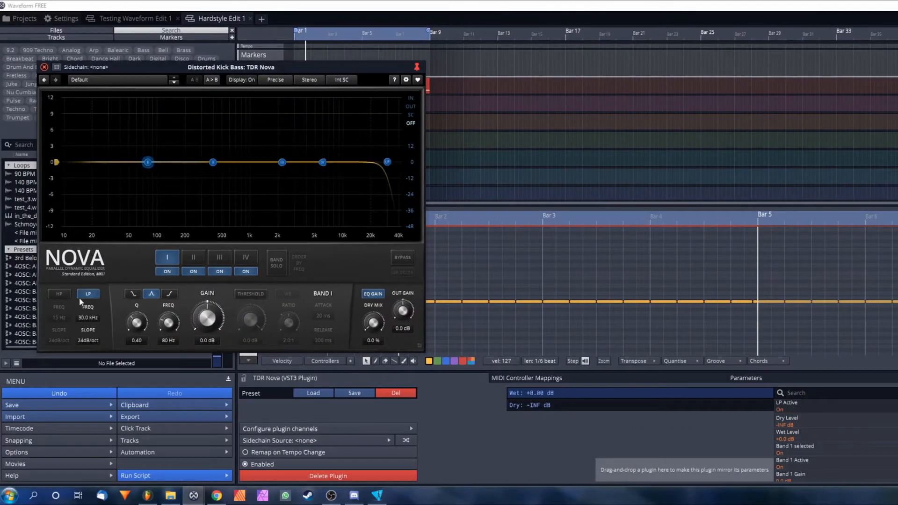
{"action": "left_click", "coordinate": [60, 293]}
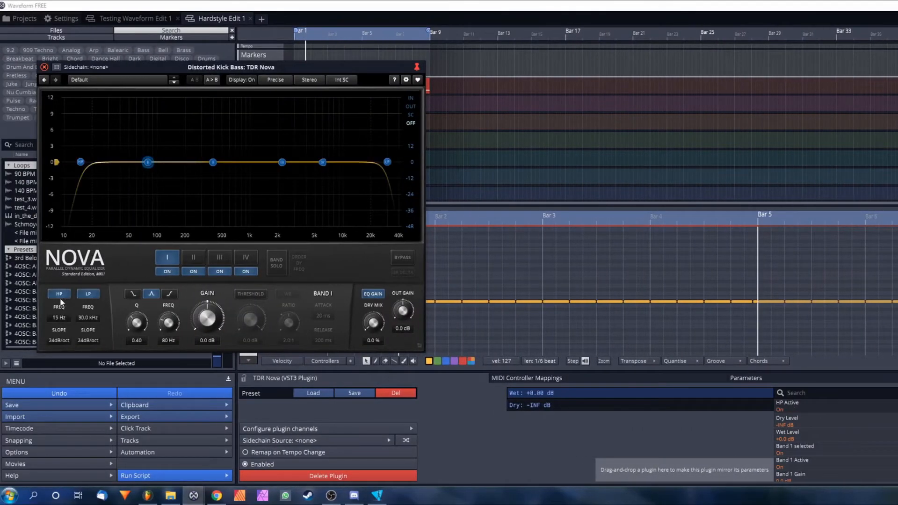
{"action": "left_click_drag", "start_coordinate": [393, 165], "coordinate": [310, 147]}
{"action": "left_click", "coordinate": [151, 294]}
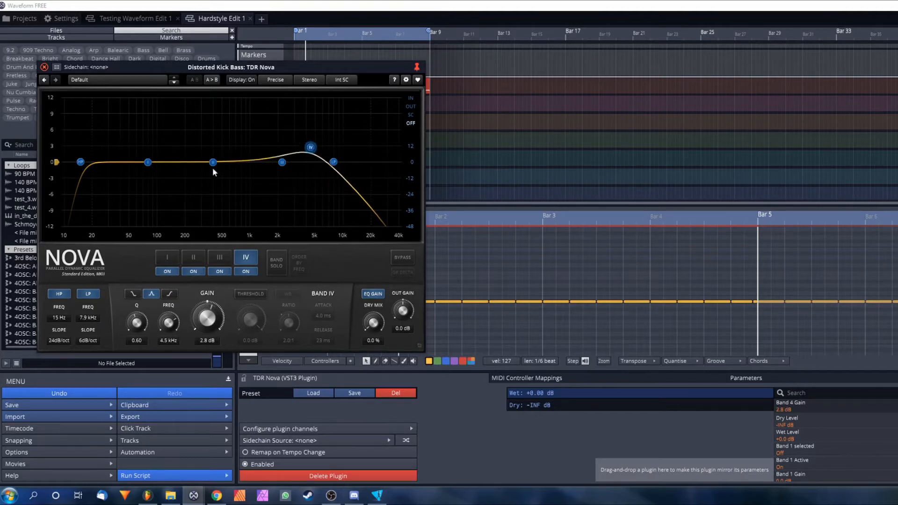
Cut band II by 5.5 dB at 768 Hz with a Q of 2.09, and boost band III by 6.0 dB at 1300 Hz
{"action": "left_click_drag", "start_coordinate": [213, 162], "coordinate": [244, 189]}
{"action": "scroll", "coordinate": [237, 192], "scroll_direction": "up", "scroll_amount": 10}
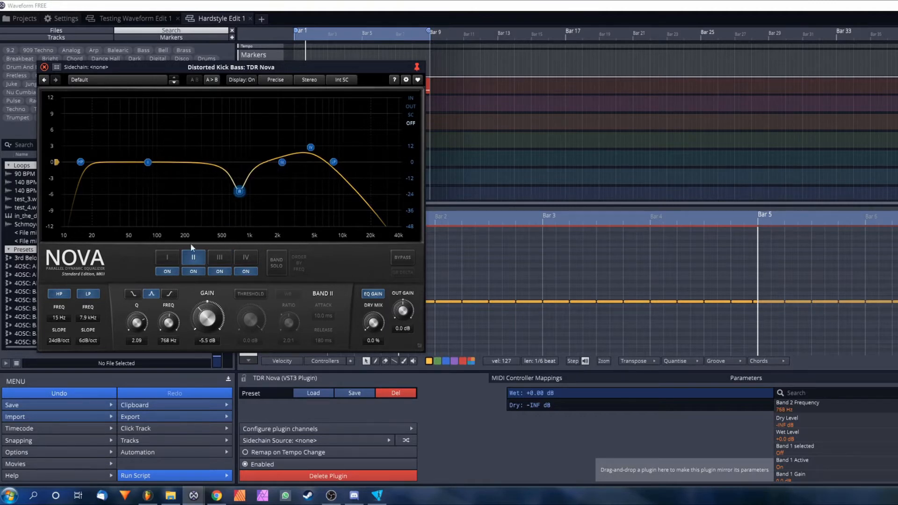
{"action": "left_click_drag", "start_coordinate": [281, 164], "coordinate": [263, 131]}
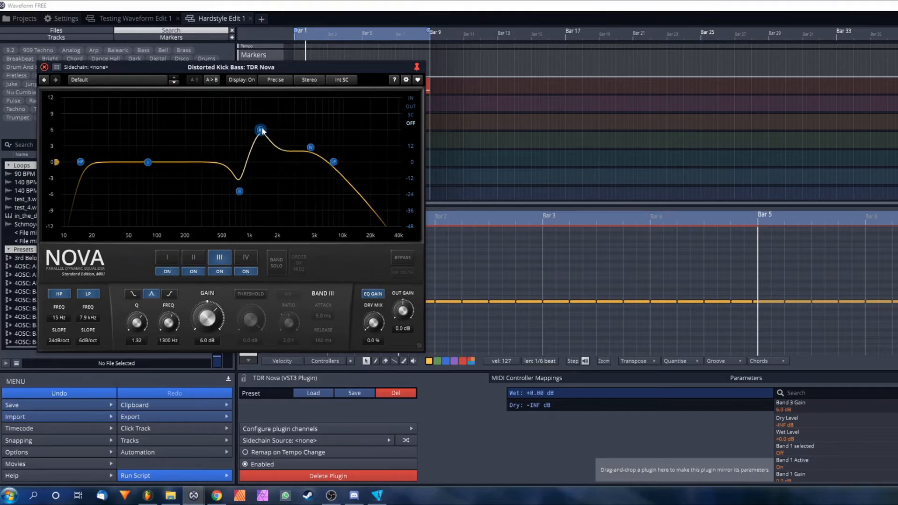
Raise a narrow band I peak by about 6 dB near 500 Hz and set band III to 4.4 dB at 1376 Hz
{"action": "left_click", "coordinate": [148, 162]}
{"action": "left_click_drag", "start_coordinate": [148, 162], "coordinate": [216, 131]}
{"action": "scroll", "coordinate": [217, 131], "scroll_direction": "up", "scroll_amount": 5}
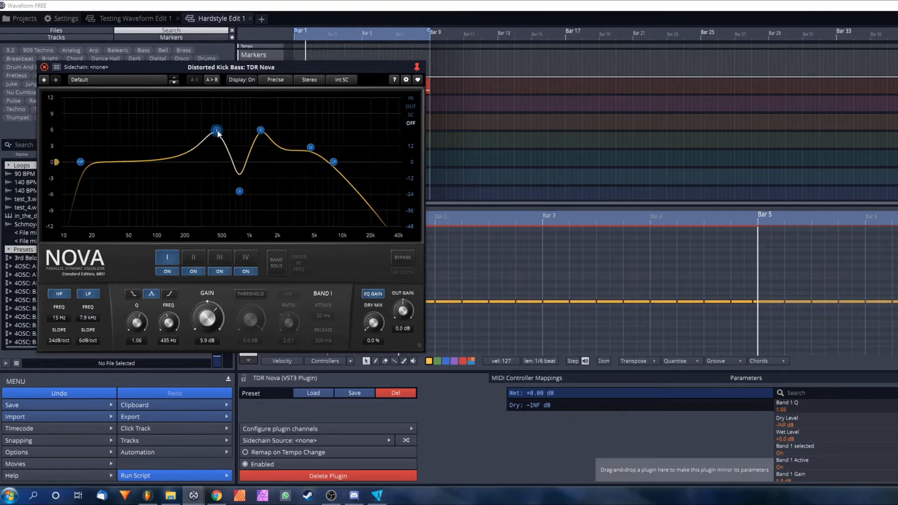
{"action": "left_click_drag", "start_coordinate": [218, 131], "coordinate": [268, 143]}
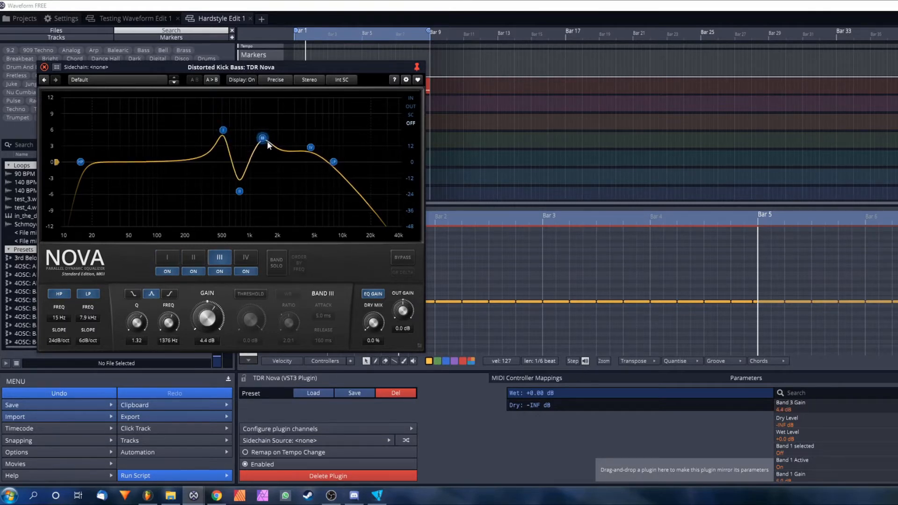
Move the high-pass cutoff to 43 Hz and show the output spectrum in the analyzer during playback
{"action": "left_click_drag", "start_coordinate": [81, 162], "coordinate": [161, 169]}
{"action": "left_click_drag", "start_coordinate": [157, 167], "coordinate": [124, 170]}
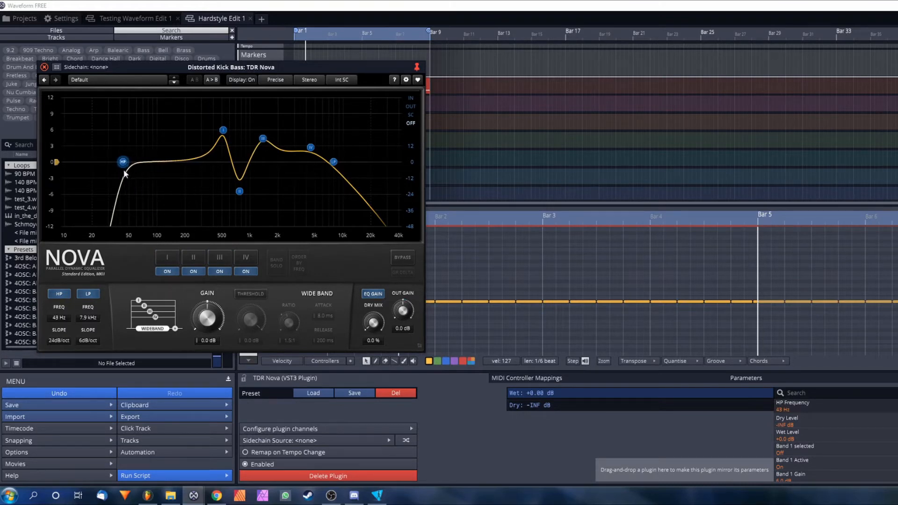
{"action": "key", "text": "space"}
{"action": "left_click", "coordinate": [407, 106]}
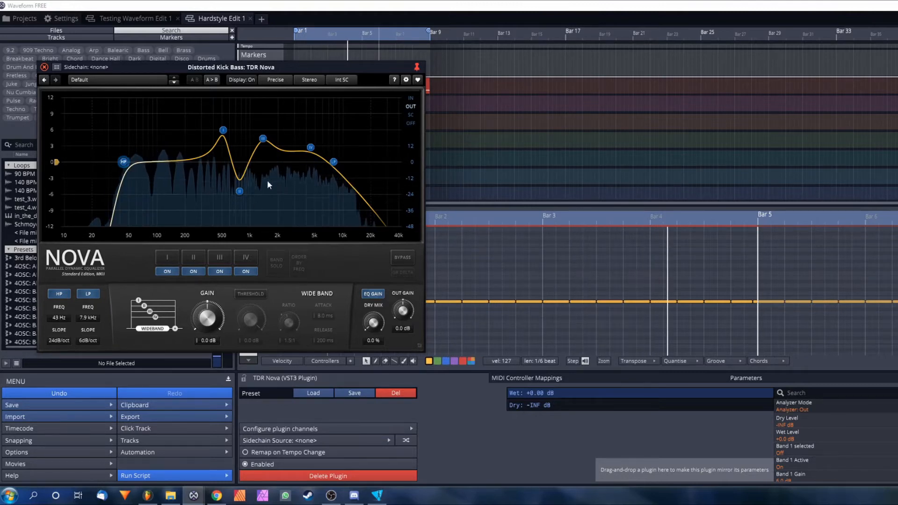
Make band II dynamic with a -10.9 dB threshold, wideband detection and a 2.5:1 ratio, play it back and close the equalizer
{"action": "left_click", "coordinate": [239, 191]}
{"action": "left_click", "coordinate": [249, 294]}
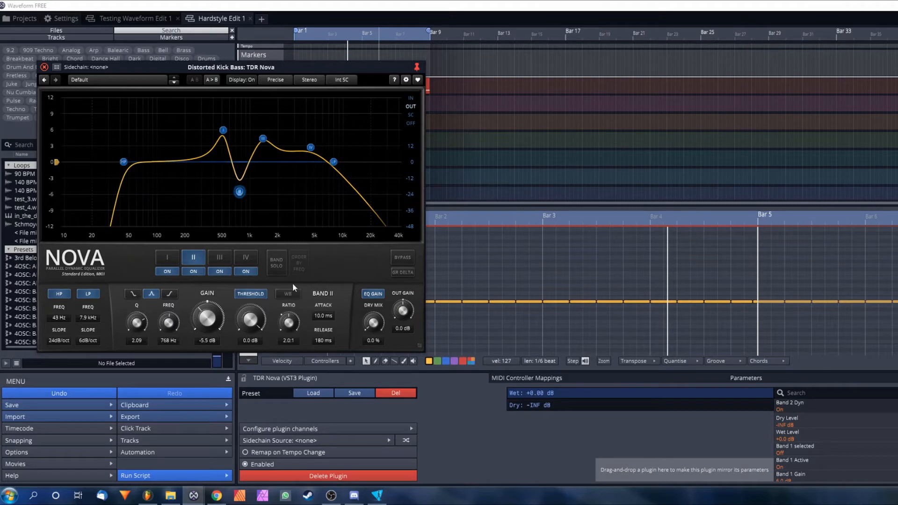
{"action": "left_click_drag", "start_coordinate": [298, 305], "coordinate": [304, 271]}
{"action": "left_click", "coordinate": [253, 310]}
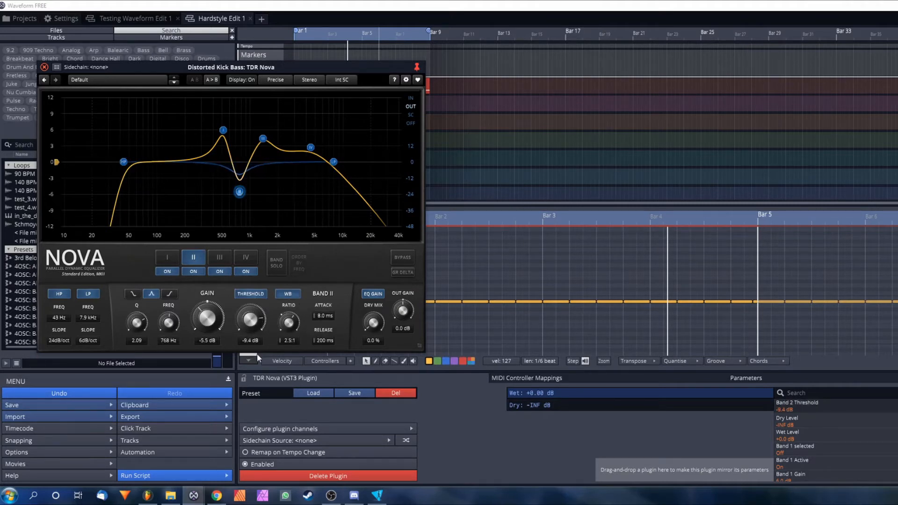
{"action": "key", "text": "space"}
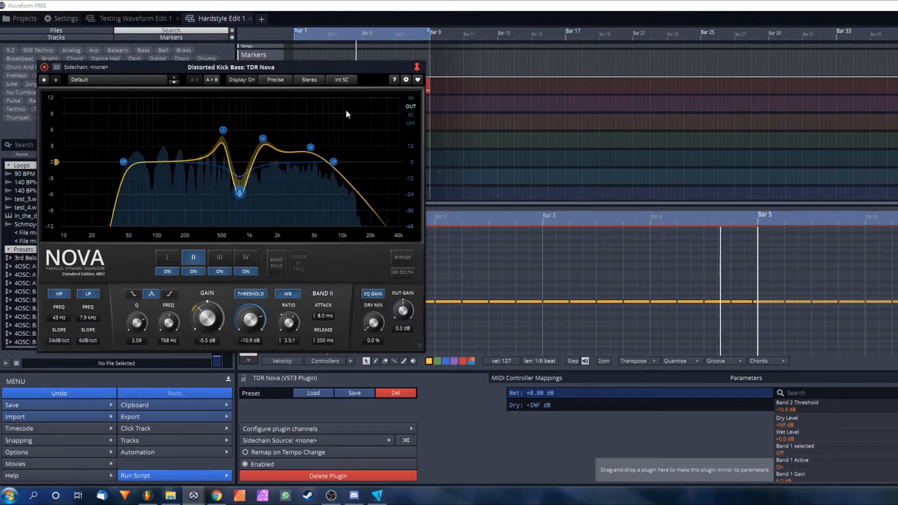
{"action": "left_click", "coordinate": [44, 66]}
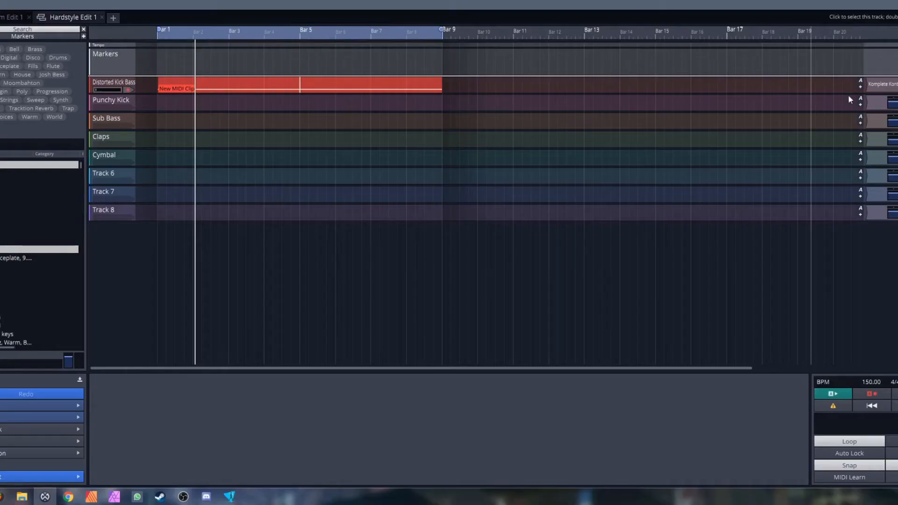
Insert the wolf-shaper-vst waveshaper on the Distorted Kick Bass track after TDR Nova and move its window clear of the browser
{"action": "right_click", "coordinate": [795, 88]}
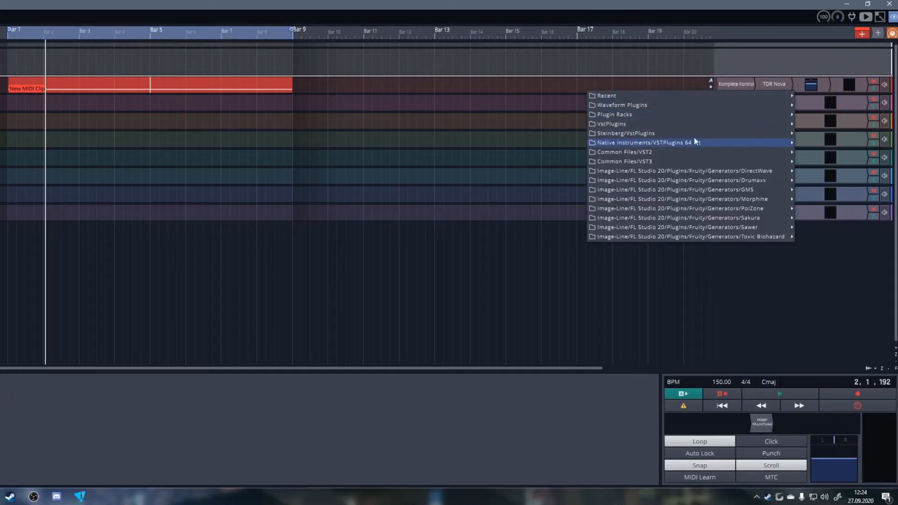
{"action": "mouse_move", "coordinate": [694, 125]}
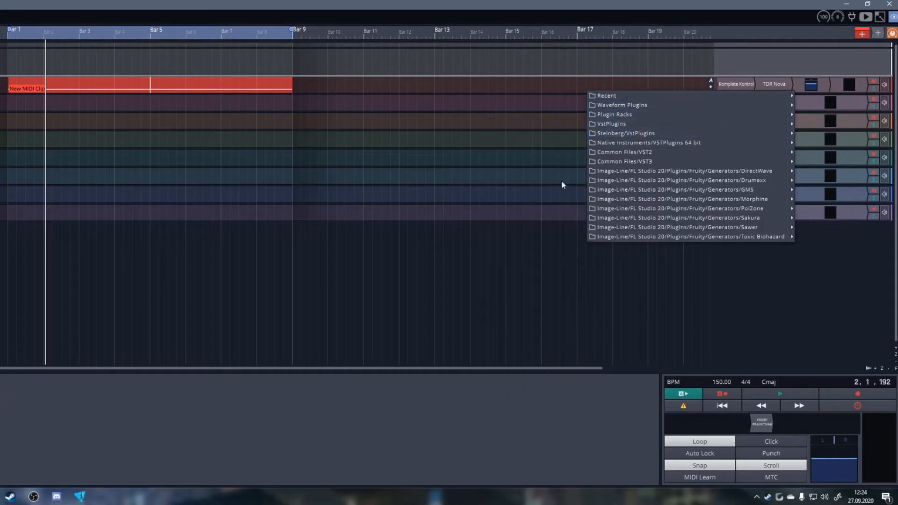
{"action": "left_click", "coordinate": [521, 407]}
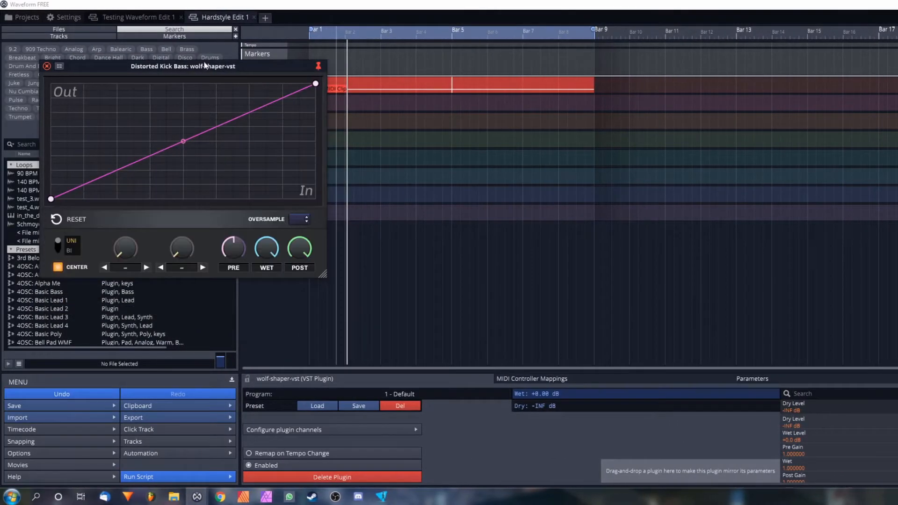
{"action": "left_click_drag", "start_coordinate": [204, 65], "coordinate": [675, 161]}
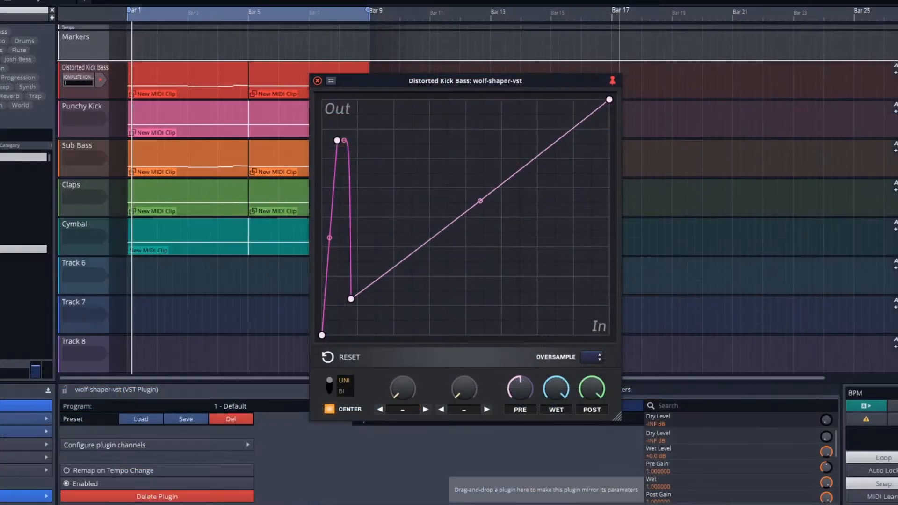
Bend the waveshaper's long diagonal segment downward and add three nodes near its middle, forming a sharp peak and dip
{"action": "left_click_drag", "start_coordinate": [480, 201], "coordinate": [506, 243]}
{"action": "double_click", "coordinate": [485, 158]}
{"action": "right_click", "coordinate": [485, 158]}
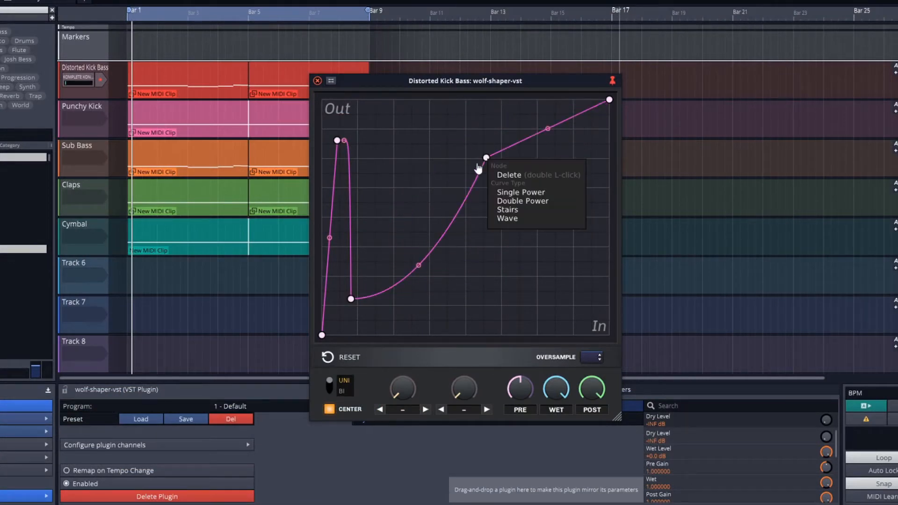
{"action": "double_click", "coordinate": [455, 166]}
{"action": "double_click", "coordinate": [461, 265]}
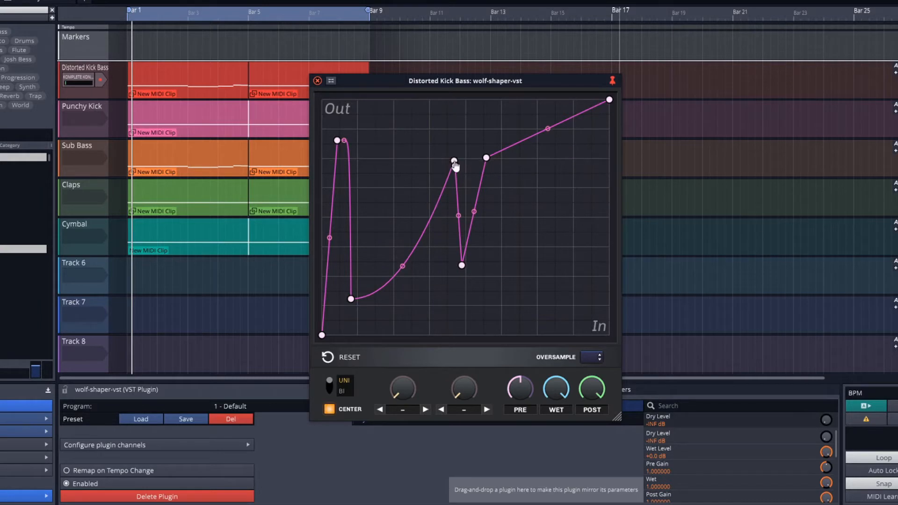
Delete the peak node just before the dip in the middle of the waveshaper curve
{"action": "right_click", "coordinate": [455, 166]}
{"action": "left_click", "coordinate": [472, 179]}
{"action": "right_click", "coordinate": [455, 170]}
{"action": "left_click", "coordinate": [474, 183]}
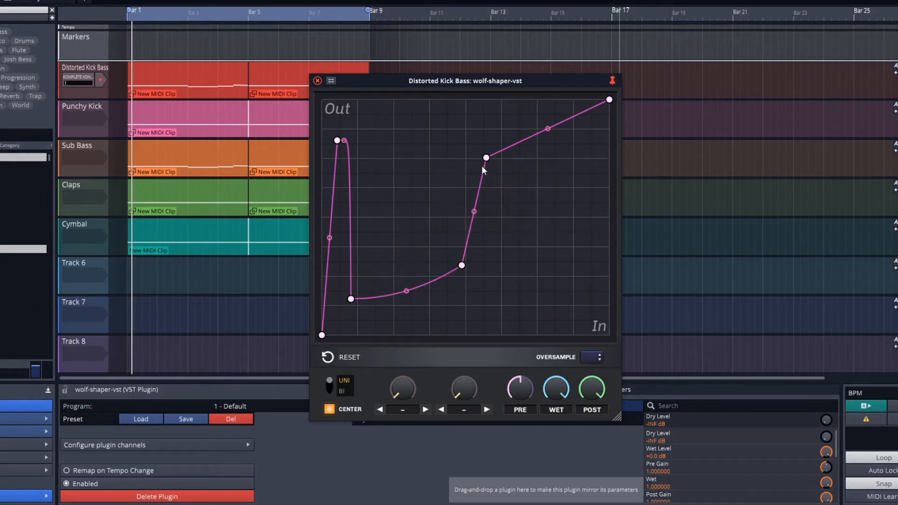
Delete the remaining nodes in the middle of the waveshaper curve
{"action": "right_click", "coordinate": [485, 159]}
{"action": "left_click", "coordinate": [503, 173]}
{"action": "right_click", "coordinate": [462, 267]}
{"action": "left_click", "coordinate": [485, 280]}
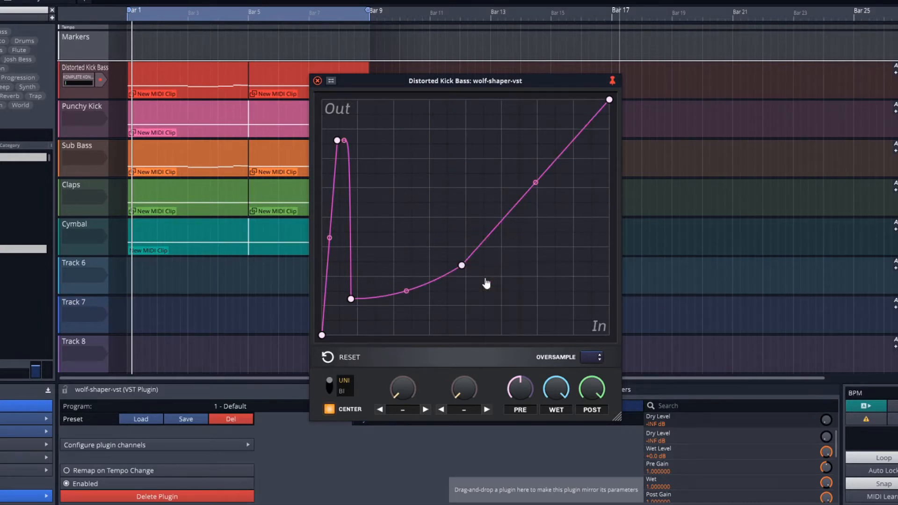
{"action": "right_click", "coordinate": [462, 266]}
{"action": "left_click", "coordinate": [486, 290]}
{"action": "right_click", "coordinate": [470, 273]}
{"action": "left_click", "coordinate": [476, 277]}
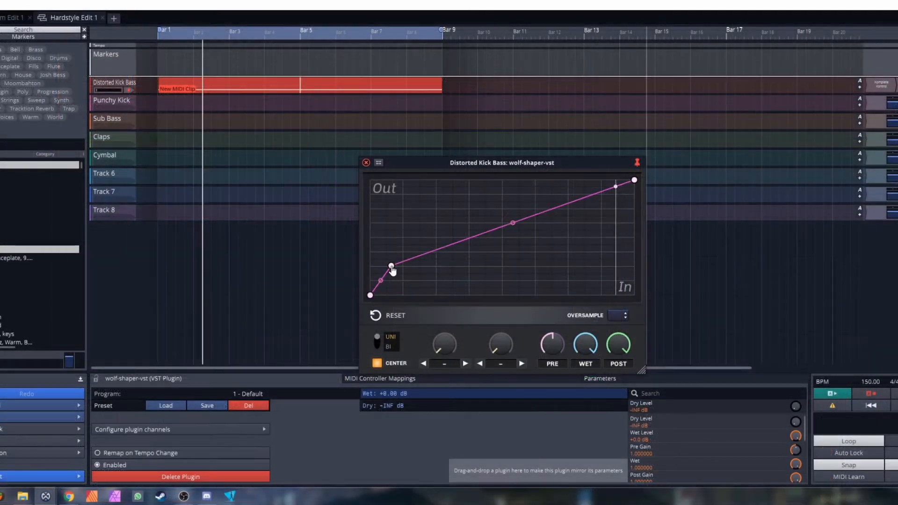
Form a sharp peak and dip near the start of the waveshaper curve, with the track volume at -7.21 dB, and close the plugin
{"action": "left_click_drag", "start_coordinate": [391, 267], "coordinate": [384, 205]}
{"action": "left_click_drag", "start_coordinate": [404, 222], "coordinate": [391, 277]}
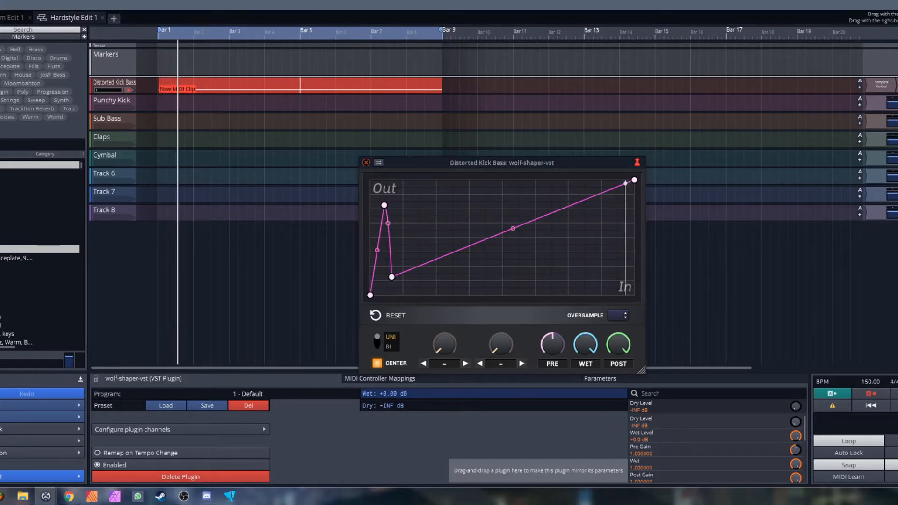
{"action": "left_click", "coordinate": [897, 85]}
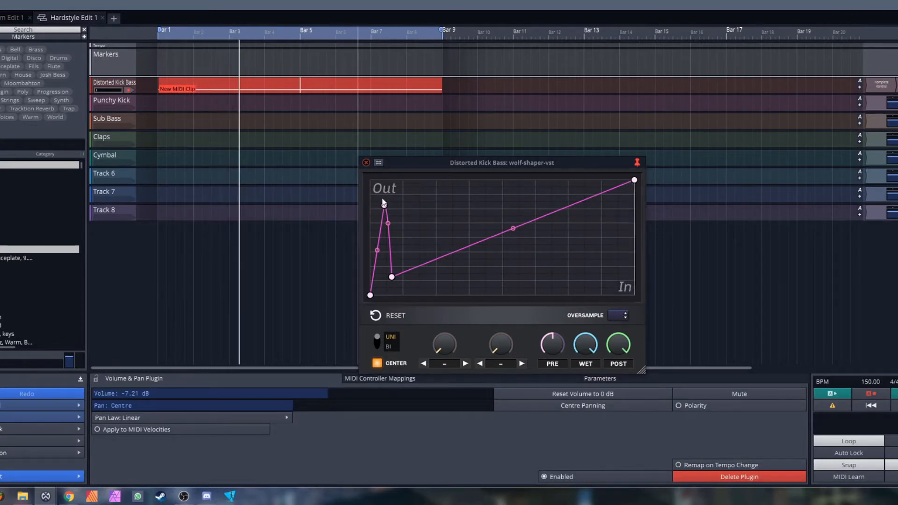
{"action": "left_click_drag", "start_coordinate": [383, 205], "coordinate": [382, 207]}
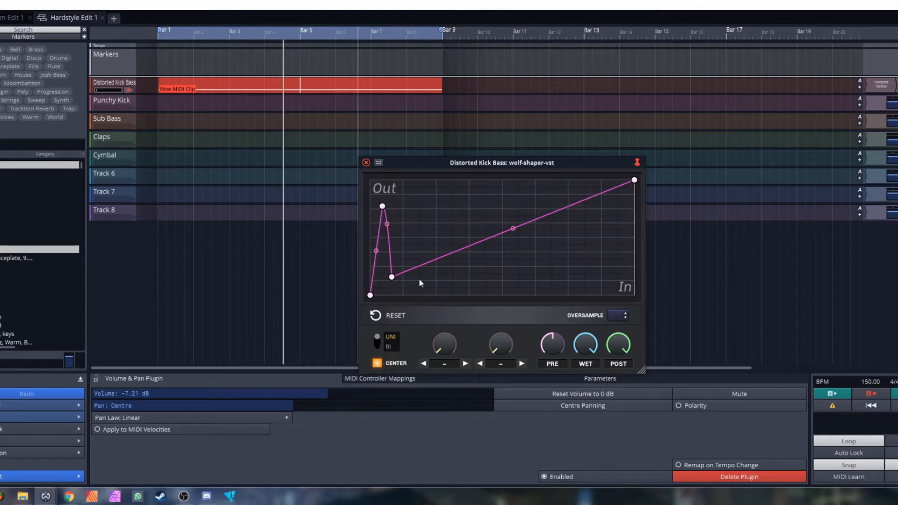
{"action": "left_click_drag", "start_coordinate": [392, 277], "coordinate": [396, 278]}
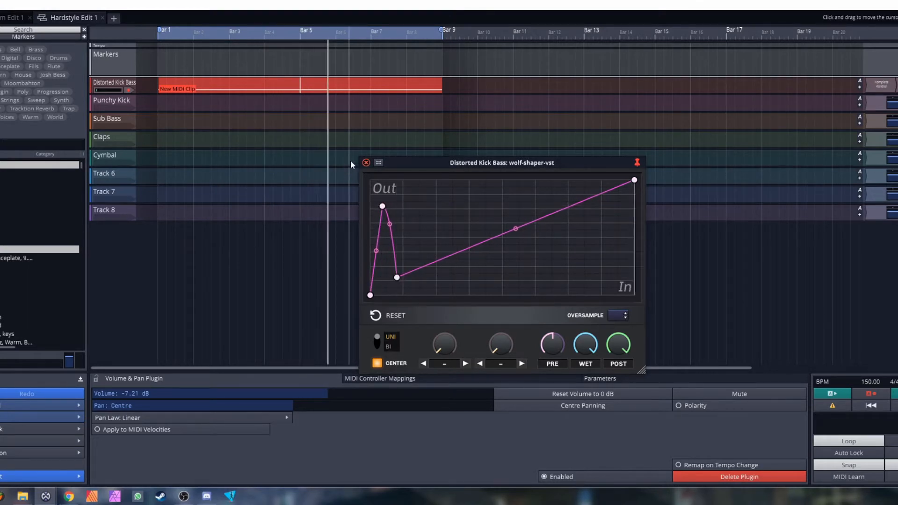
{"action": "left_click", "coordinate": [366, 163]}
Insert Komplete Kontrol from the Native Instruments VST plugins on the Punchy Kick track
{"action": "left_click_drag", "start_coordinate": [349, 51], "coordinate": [54, 93]}
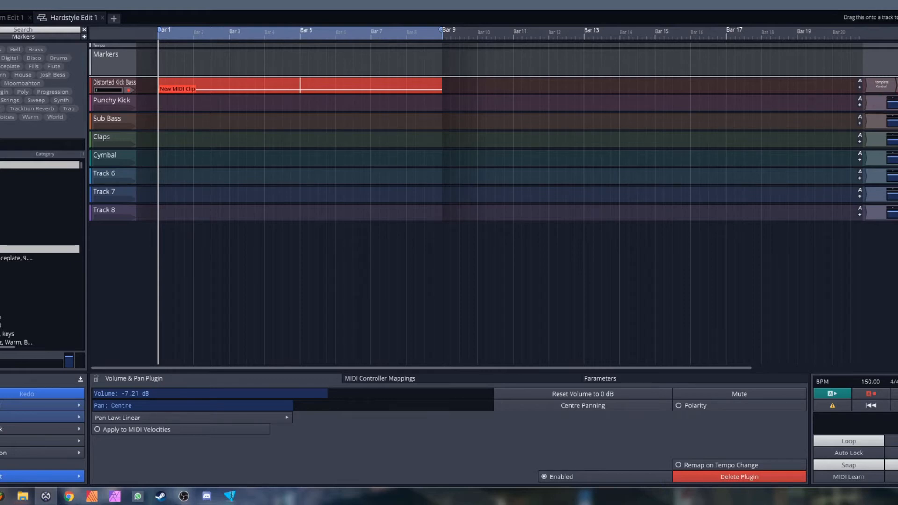
{"action": "left_click_drag", "start_coordinate": [856, 33], "coordinate": [873, 105]}
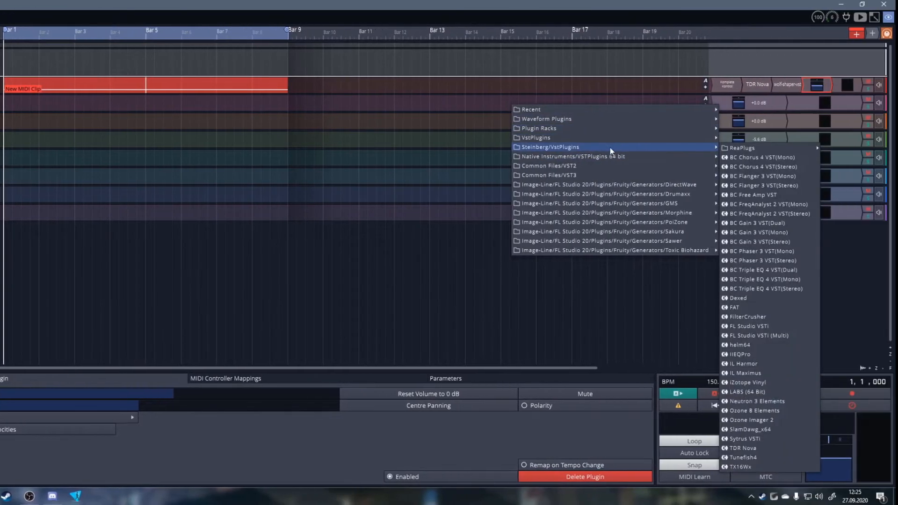
{"action": "mouse_move", "coordinate": [679, 158]}
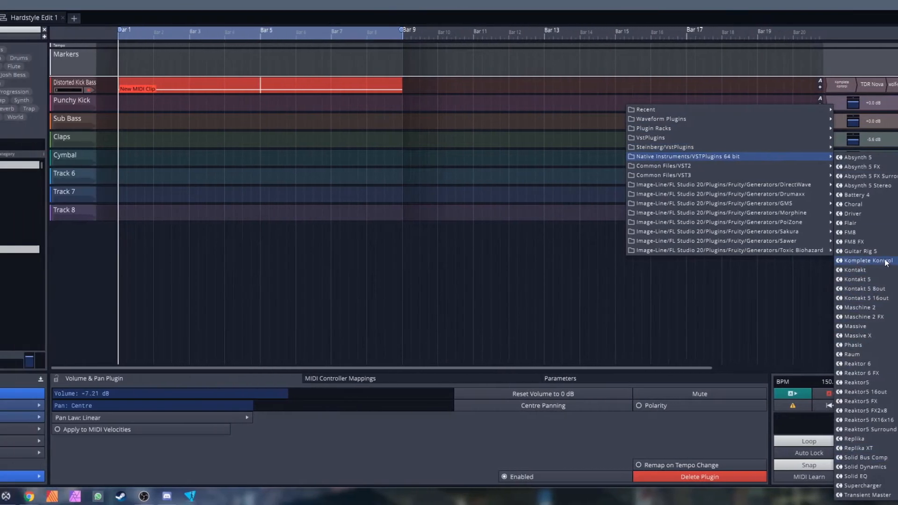
{"action": "left_click", "coordinate": [751, 260]}
Load the Kick AllOfMe one-shot from Expansions Selection, filtered to Drums and Kick, then close the Punchy Kick instrument
{"action": "left_click", "coordinate": [85, 108]}
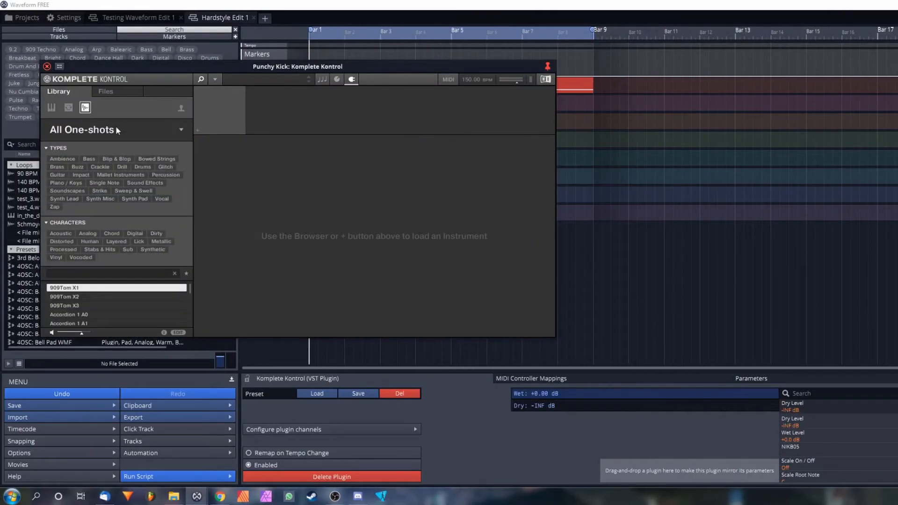
{"action": "left_click", "coordinate": [114, 206]}
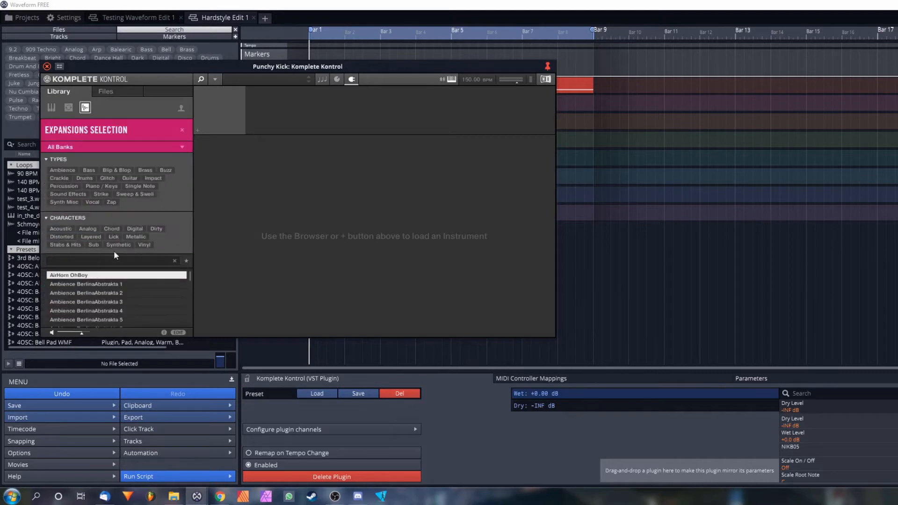
{"action": "left_click", "coordinate": [85, 178]}
{"action": "left_click", "coordinate": [97, 223]}
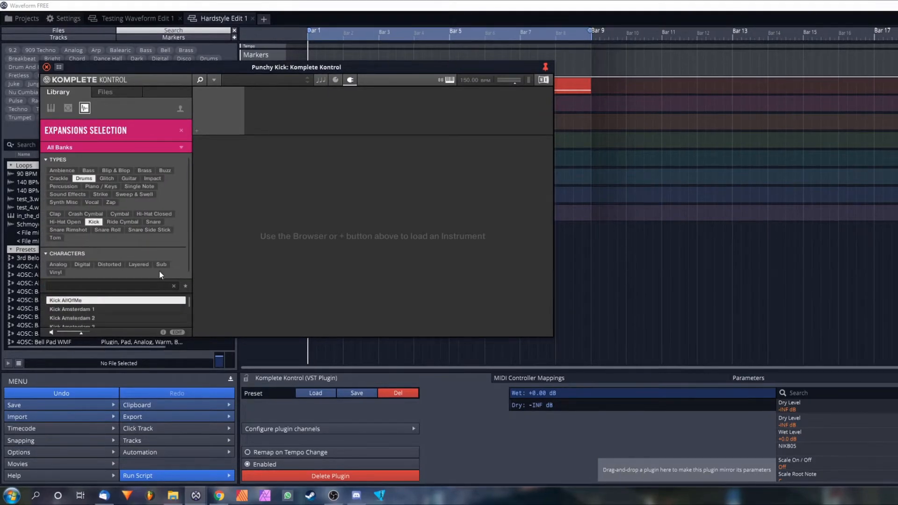
{"action": "left_click", "coordinate": [69, 310]}
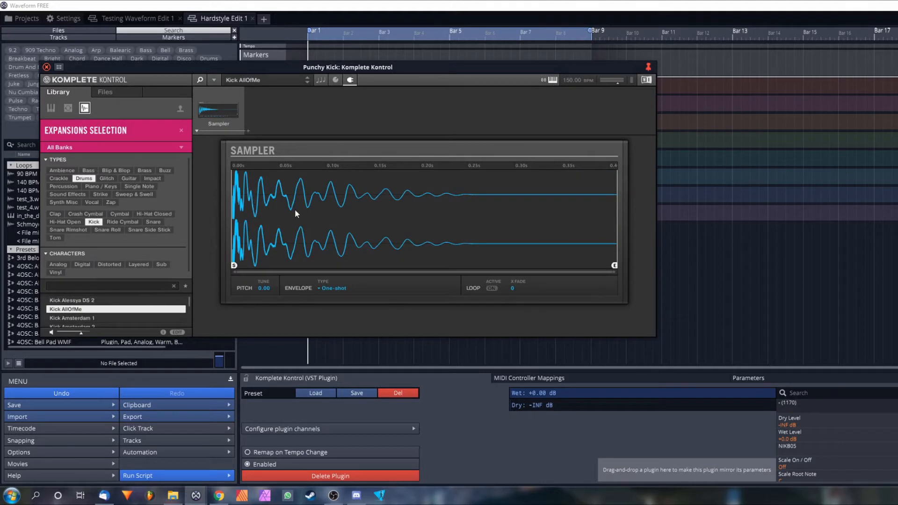
{"action": "left_click", "coordinate": [46, 66]}
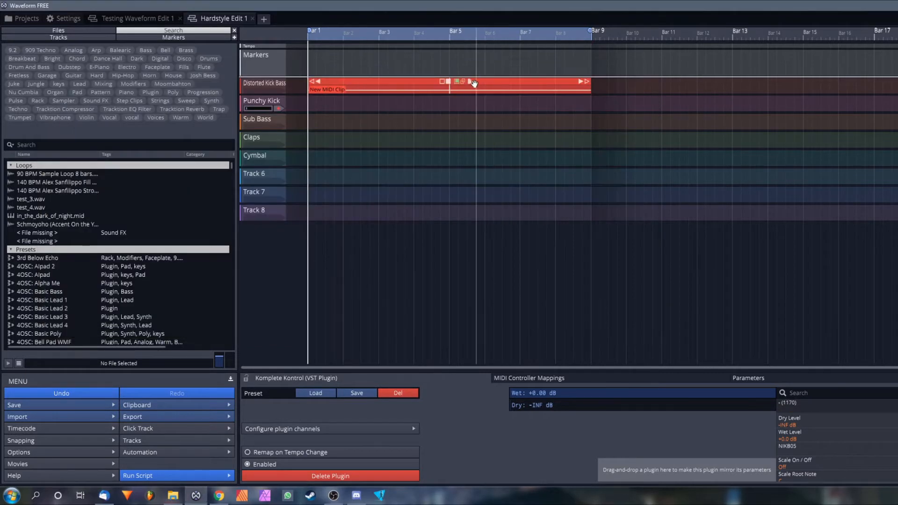
Copy the Distorted Kick Bass MIDI clip to the Punchy Kick track at bar 1 and remove the copy from its link group
{"action": "left_click", "coordinate": [454, 120]}
{"action": "left_click_drag", "start_coordinate": [454, 120], "coordinate": [448, 101]}
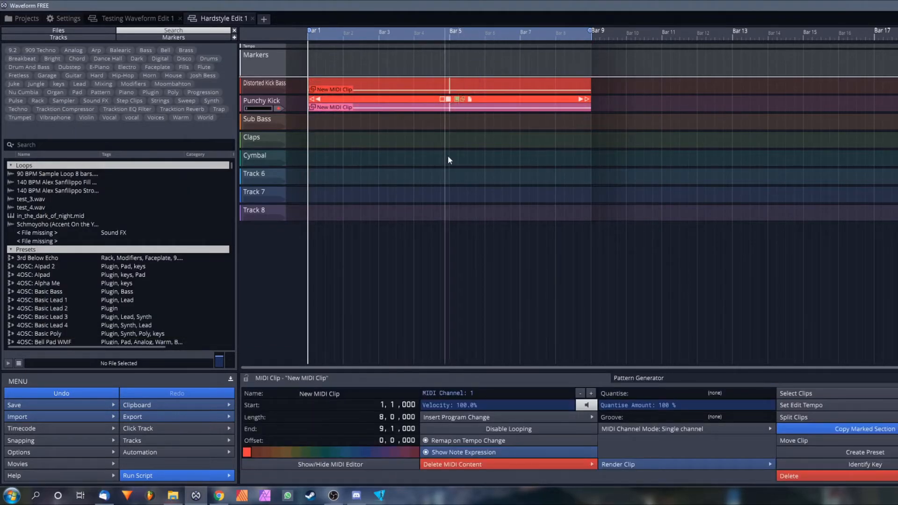
{"action": "left_click", "coordinate": [464, 100]}
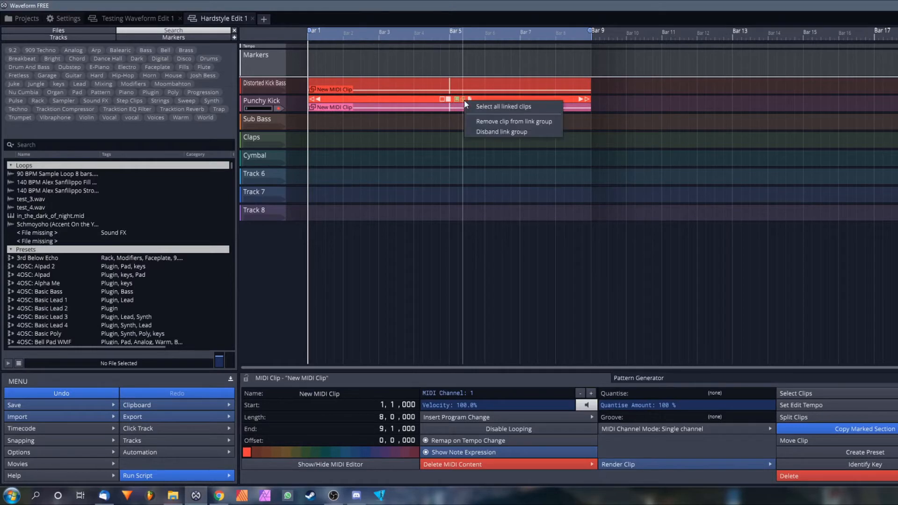
{"action": "left_click", "coordinate": [519, 122]}
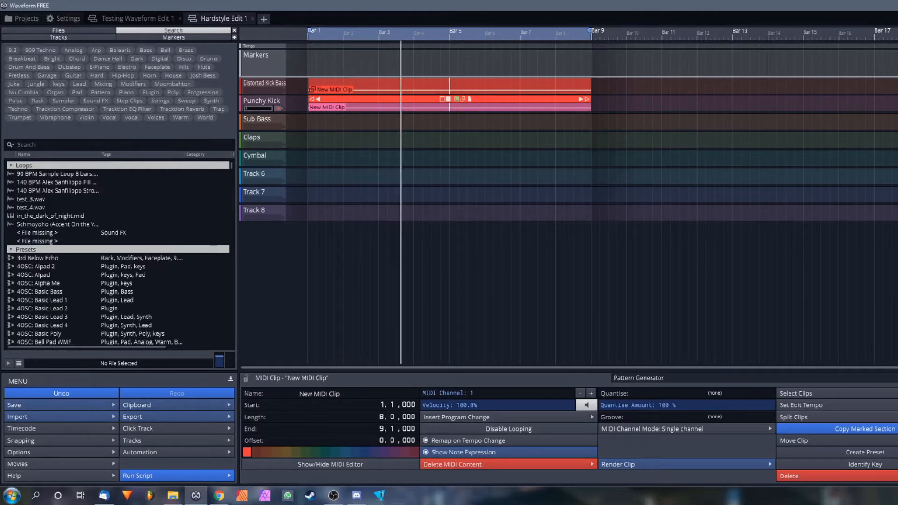
Shift the sample loop region slightly earlier in the Distorted Kick Bass sampler, then close it and stop playback
{"action": "double_click", "coordinate": [896, 86]}
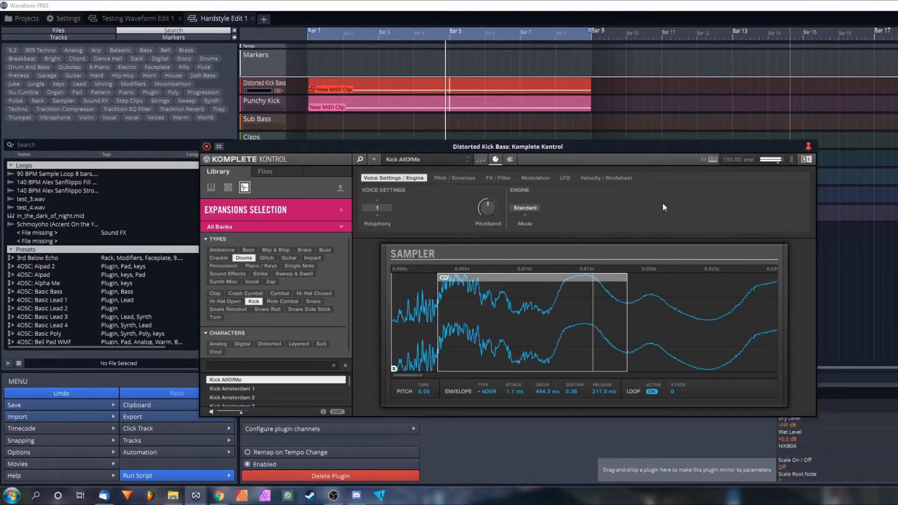
{"action": "mouse_move", "coordinate": [511, 281]}
{"action": "left_mouse_down"}
{"action": "mouse_move", "coordinate": [495, 282]}
{"action": "mouse_move", "coordinate": [517, 279]}
{"action": "left_mouse_up"}
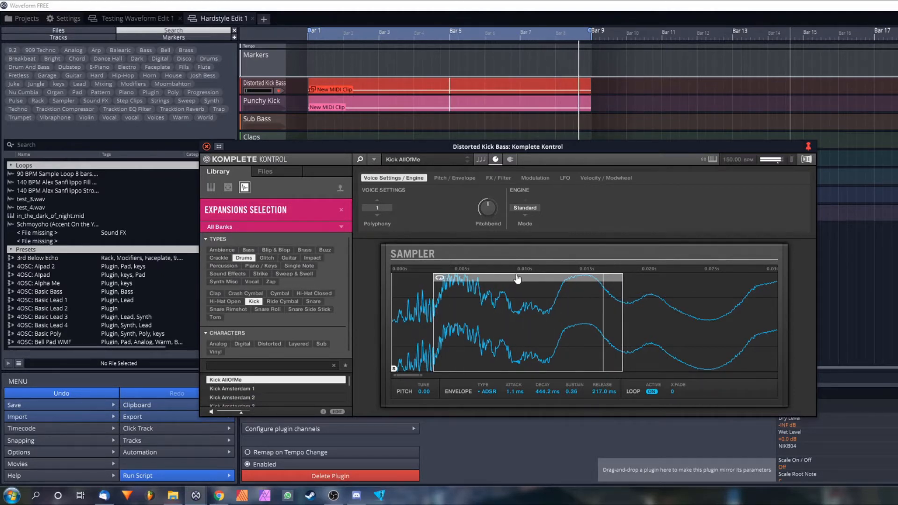
{"action": "left_click", "coordinate": [206, 147]}
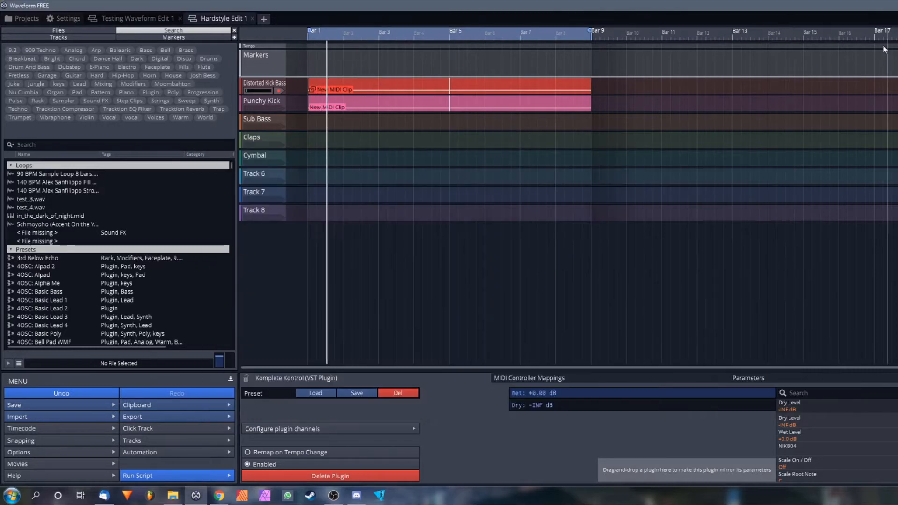
{"action": "key", "text": "space"}
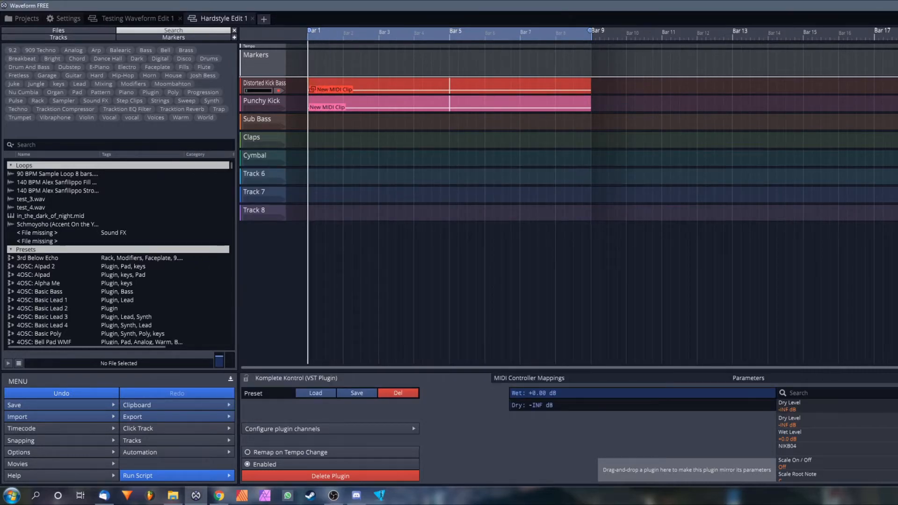
Open TDR Nova on the Distorted Kick Bass track and lower band I and the threshold while auditioning the sound
{"action": "double_click", "coordinate": [894, 85]}
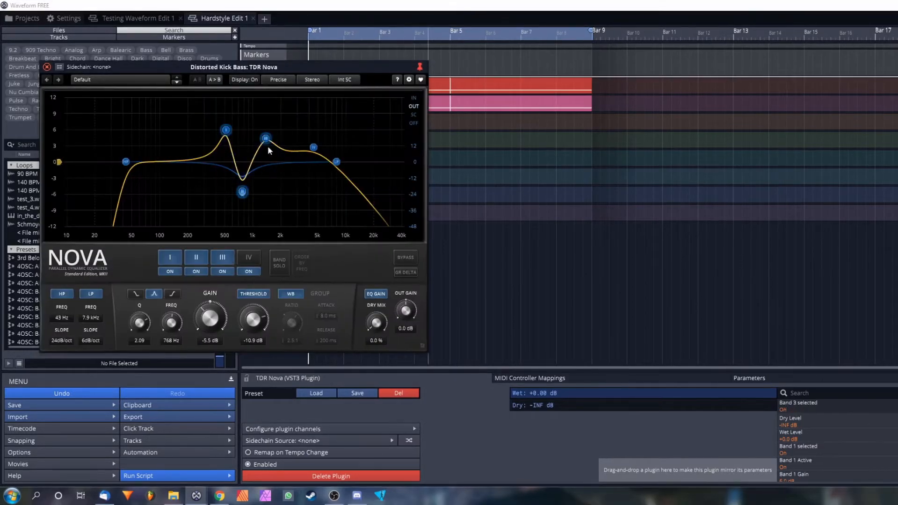
{"action": "left_click_drag", "start_coordinate": [231, 131], "coordinate": [231, 197]}
{"action": "key", "text": "space"}
{"action": "mouse_move", "coordinate": [248, 324]}
{"action": "left_mouse_down"}
{"action": "mouse_move", "coordinate": [248, 355]}
{"action": "mouse_move", "coordinate": [247, 341]}
{"action": "left_mouse_up"}
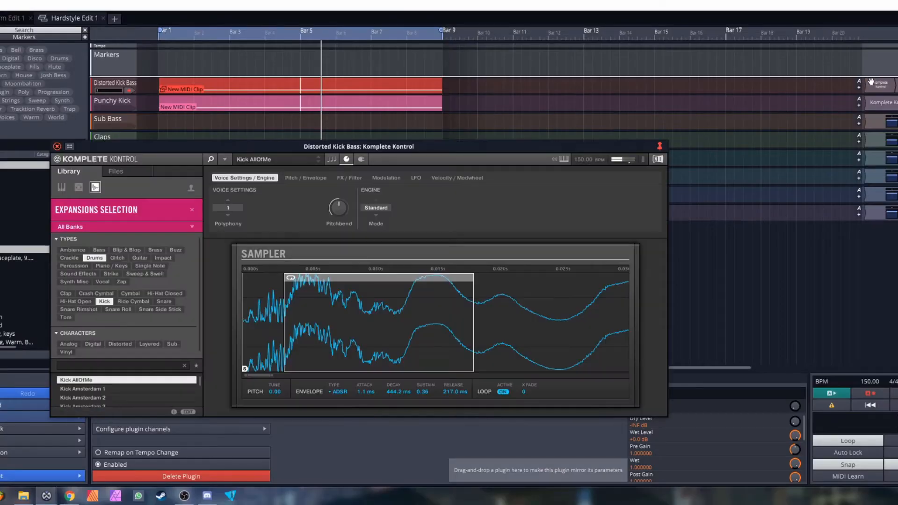
In the Distorted Kick Bass sampler, set the modulation envelope's cutoff amount to 21.2% and choose an LP2 filter with a 1.0 kHz cutoff
{"action": "left_click", "coordinate": [870, 82]}
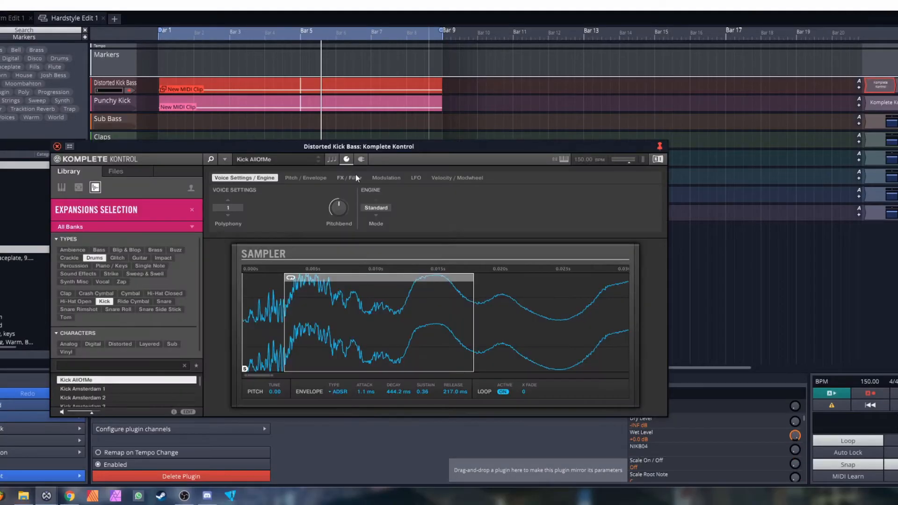
{"action": "left_click", "coordinate": [356, 177]}
{"action": "left_click", "coordinate": [387, 178]}
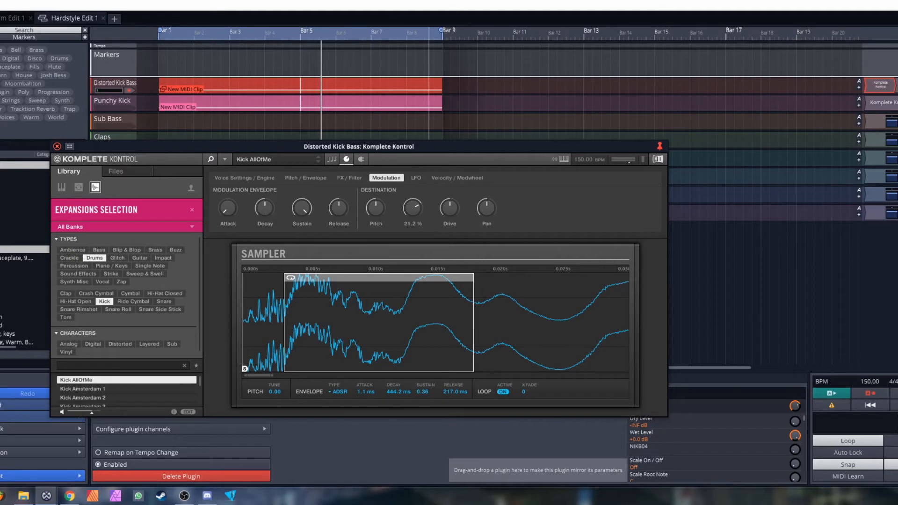
{"action": "left_click", "coordinate": [350, 177]}
{"action": "left_click", "coordinate": [377, 208]}
{"action": "left_click", "coordinate": [380, 229]}
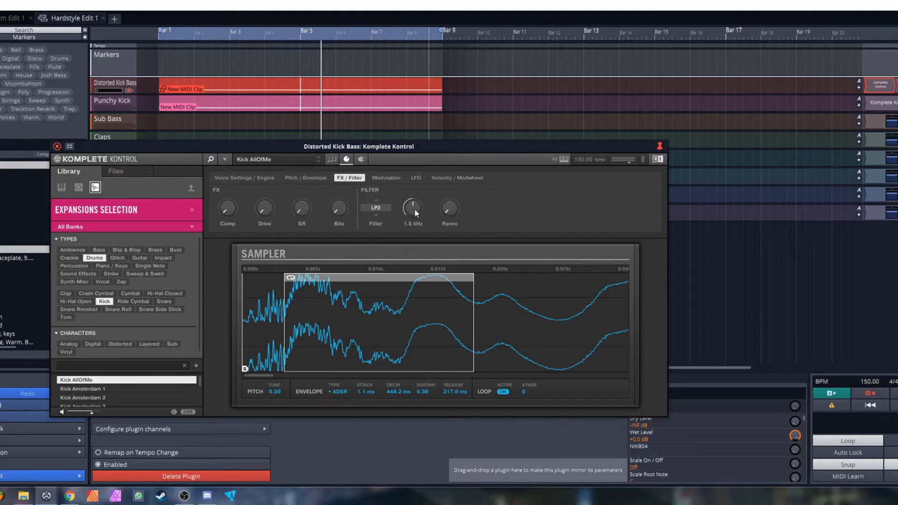
Set the modulation envelope's sustain to minimum and lengthen its decay while the loop plays
{"action": "left_click", "coordinate": [385, 179]}
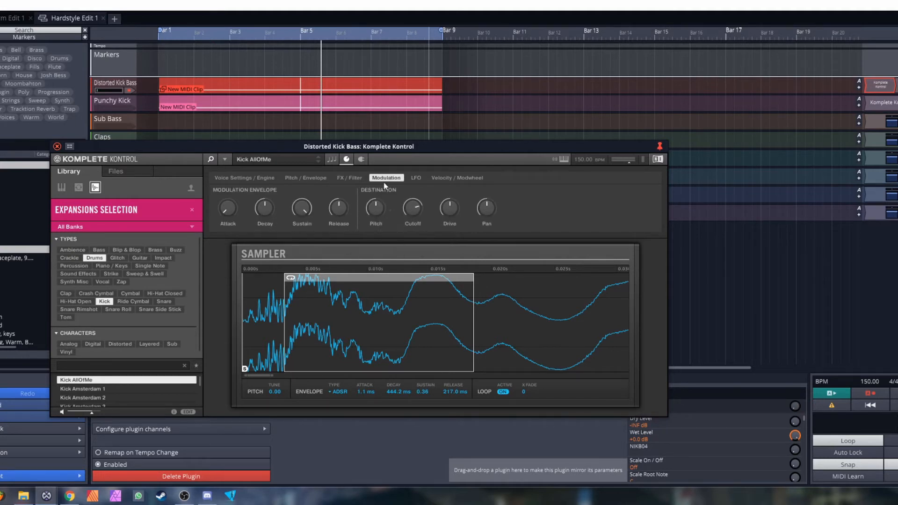
{"action": "left_click", "coordinate": [350, 25]}
{"action": "key", "text": "space"}
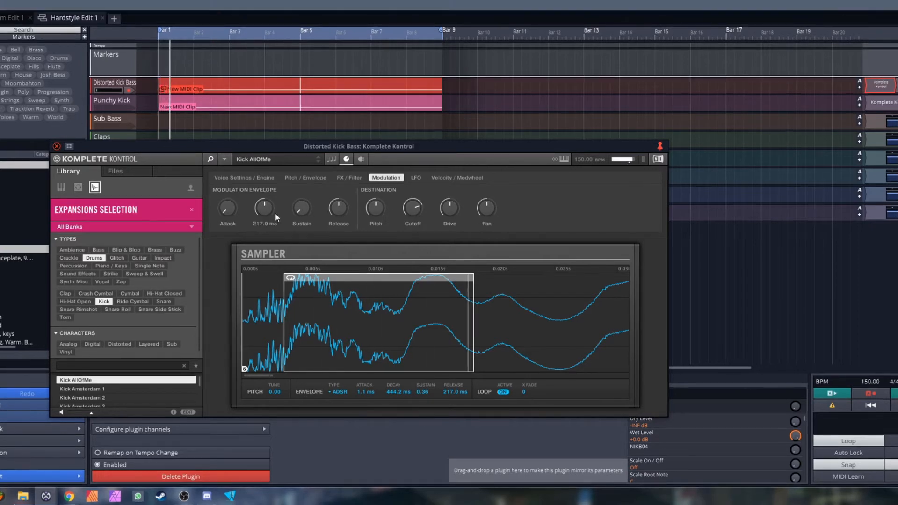
{"action": "left_click_drag", "start_coordinate": [267, 209], "coordinate": [267, 202]}
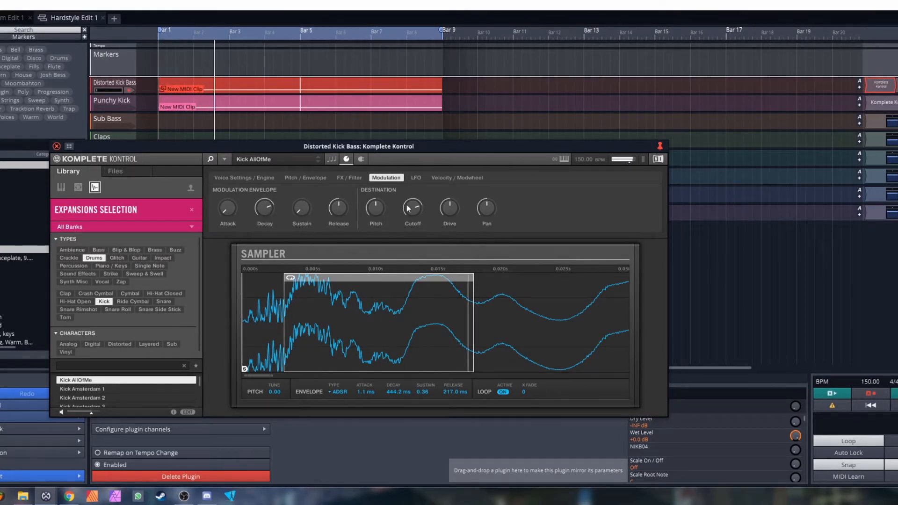
Adjust the LP2 filter's cutoff and resonance by ear during playback and recheck the modulation settings
{"action": "left_click", "coordinate": [359, 178]}
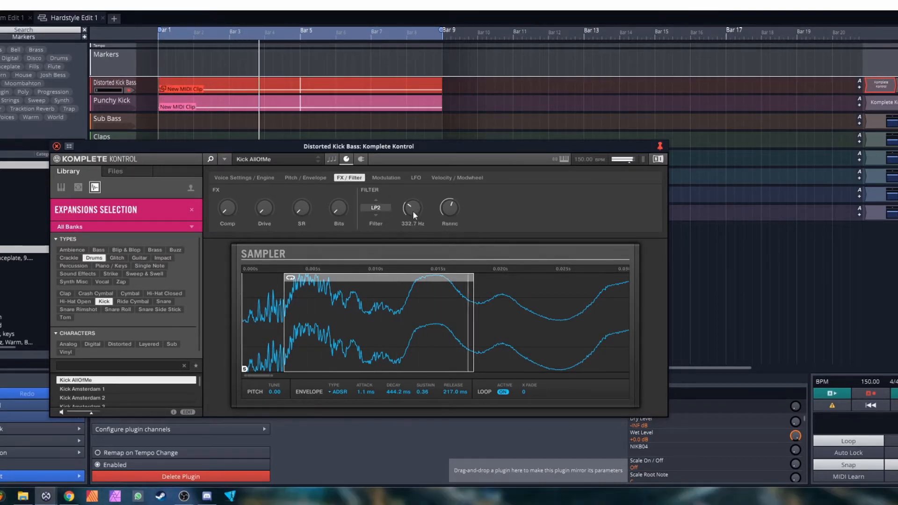
{"action": "left_click_drag", "start_coordinate": [421, 213], "coordinate": [413, 212]}
{"action": "left_click", "coordinate": [386, 178]}
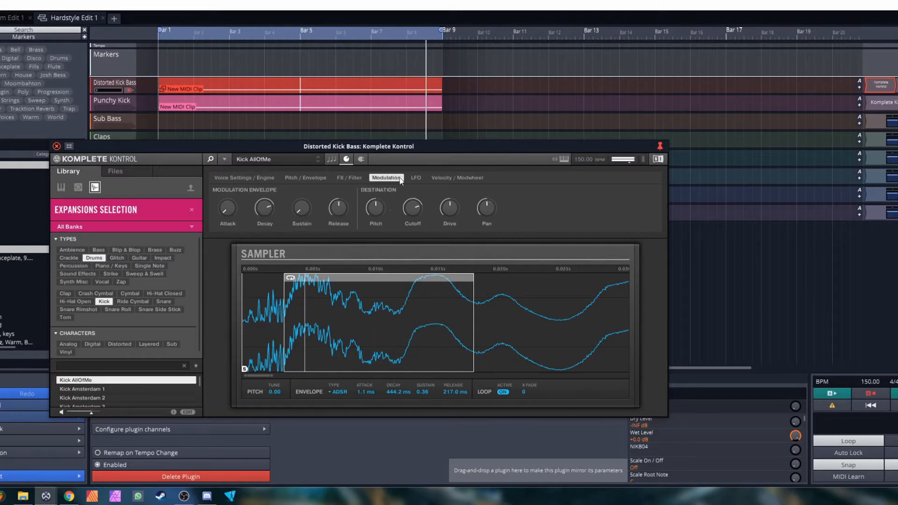
Adjust the sampler's SR and Bits effects, add some Drive, and close the Distorted Kick Bass instrument
{"action": "left_click", "coordinate": [347, 178]}
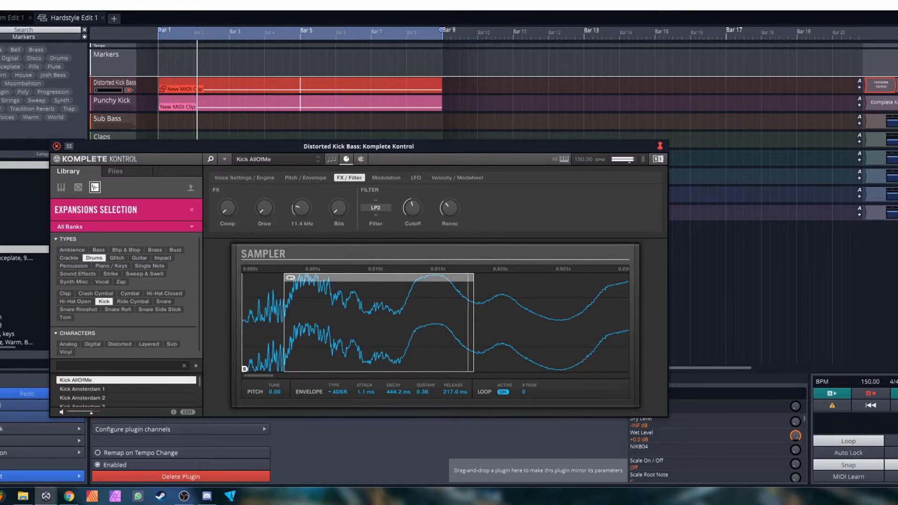
{"action": "mouse_move", "coordinate": [301, 208]}
{"action": "left_mouse_down"}
{"action": "mouse_move", "coordinate": [301, 228]}
{"action": "mouse_move", "coordinate": [338, 190]}
{"action": "mouse_move", "coordinate": [301, 194]}
{"action": "mouse_move", "coordinate": [301, 220]}
{"action": "mouse_move", "coordinate": [301, 211]}
{"action": "left_mouse_up"}
{"action": "left_click_drag", "start_coordinate": [264, 208], "coordinate": [265, 205]}
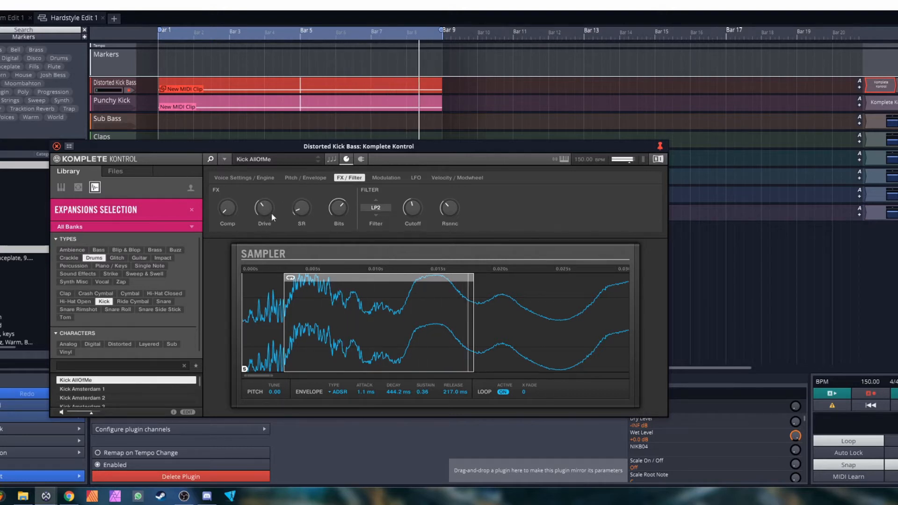
{"action": "left_click", "coordinate": [56, 146]}
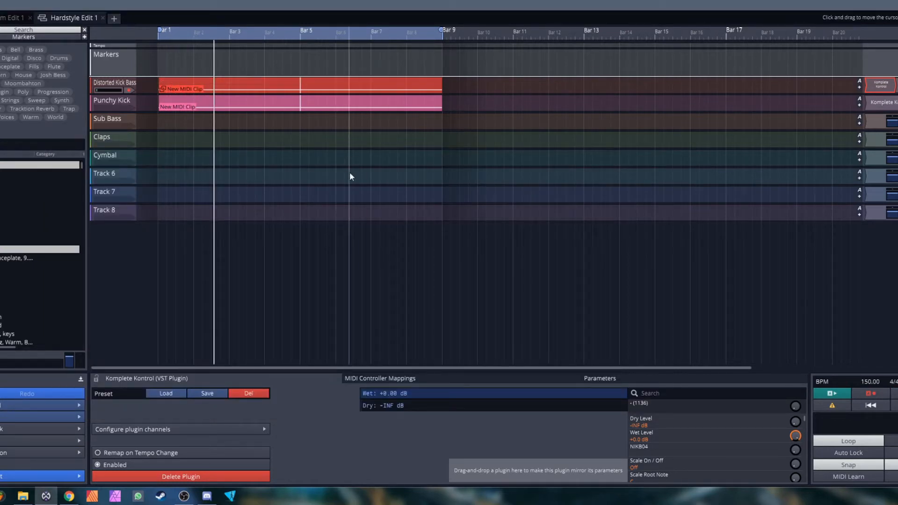
In the Punchy Kick sampler, choose an ADSR envelope with zero sustain and a 444.2 ms decay, audition it, and close the instrument
{"action": "double_click", "coordinate": [887, 100]}
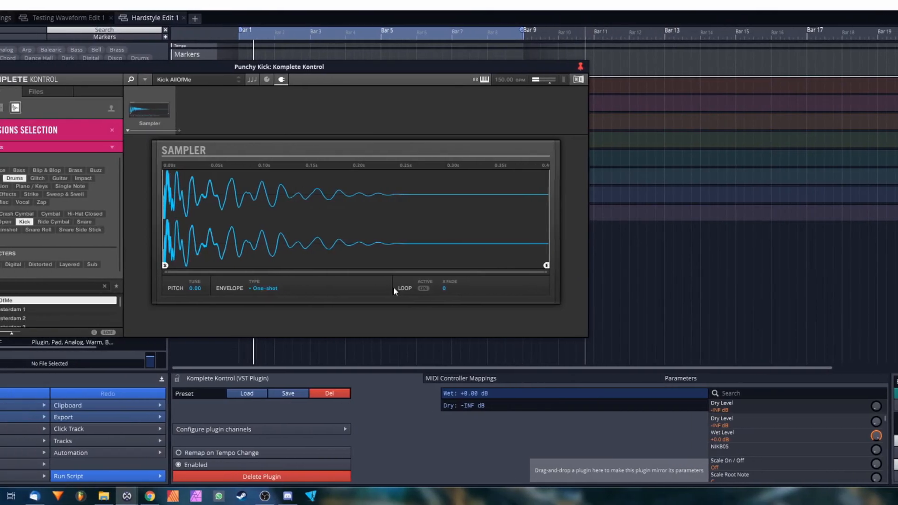
{"action": "left_click", "coordinate": [176, 288]}
{"action": "left_click", "coordinate": [210, 319]}
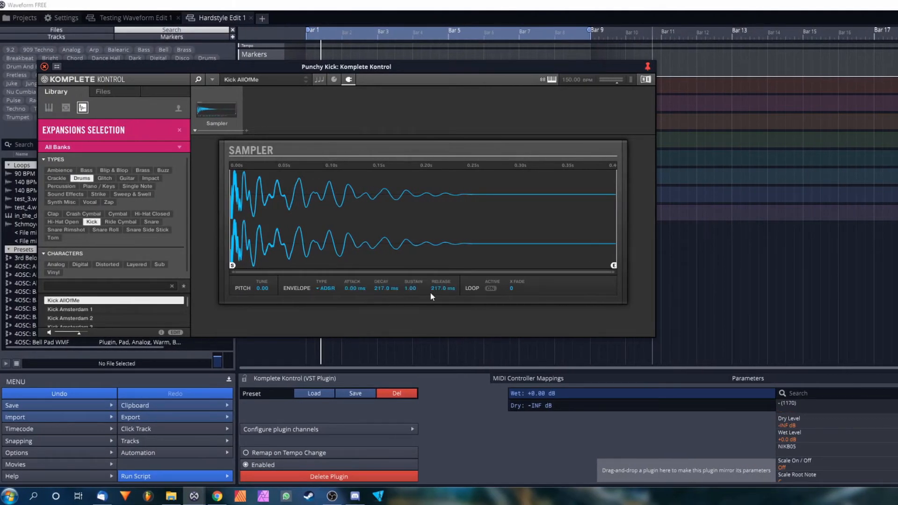
{"action": "mouse_move", "coordinate": [416, 291]}
{"action": "left_mouse_down"}
{"action": "mouse_move", "coordinate": [381, 276]}
{"action": "mouse_move", "coordinate": [383, 283]}
{"action": "left_mouse_up"}
{"action": "left_click", "coordinate": [436, 32]}
{"action": "key", "text": "space"}
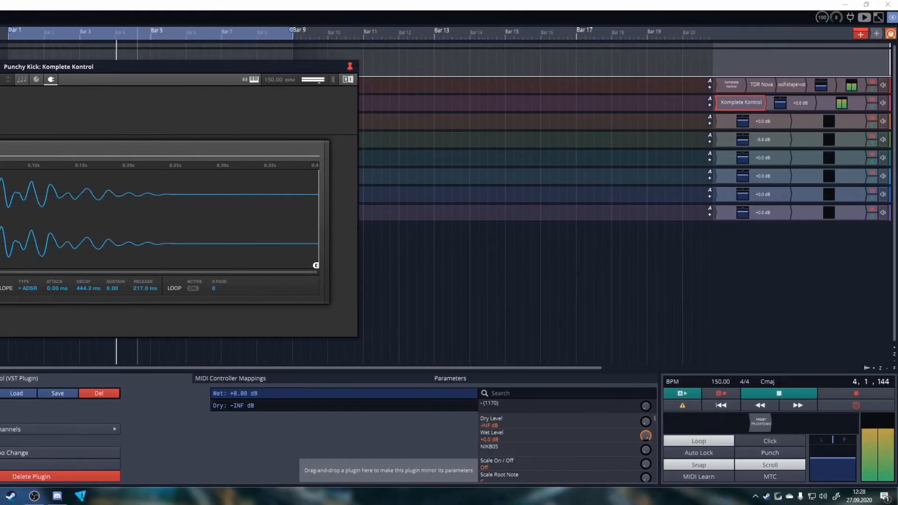
{"action": "key", "text": "Escape"}
{"action": "key", "text": "space"}
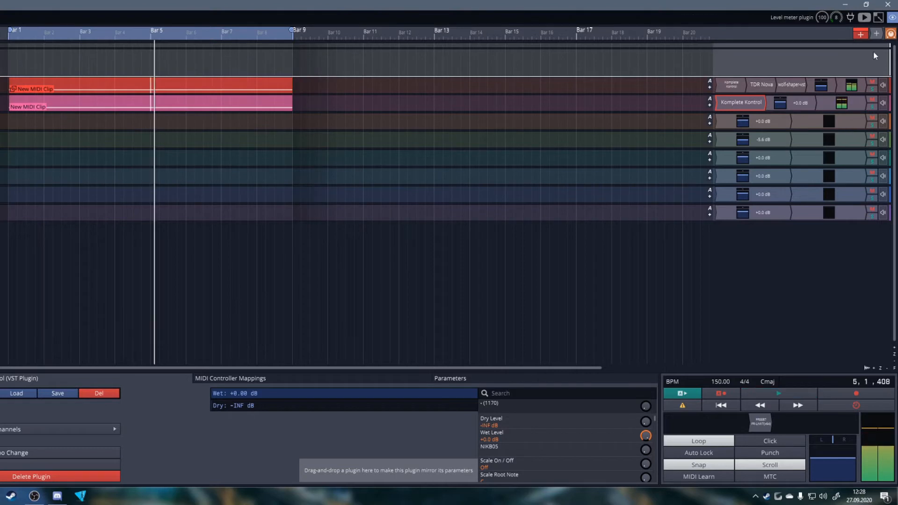
Add wolf-shaper-vst to Punchy Kick, add an upper curve point that boosts the signal and flattens its peaks, audition it, and close the plugin
{"action": "left_click_drag", "start_coordinate": [877, 33], "coordinate": [827, 96]}
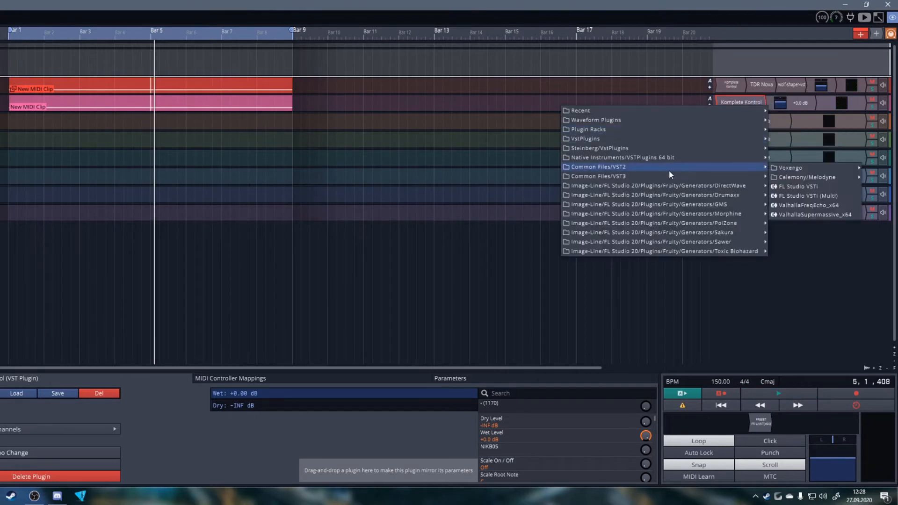
{"action": "mouse_move", "coordinate": [672, 146]}
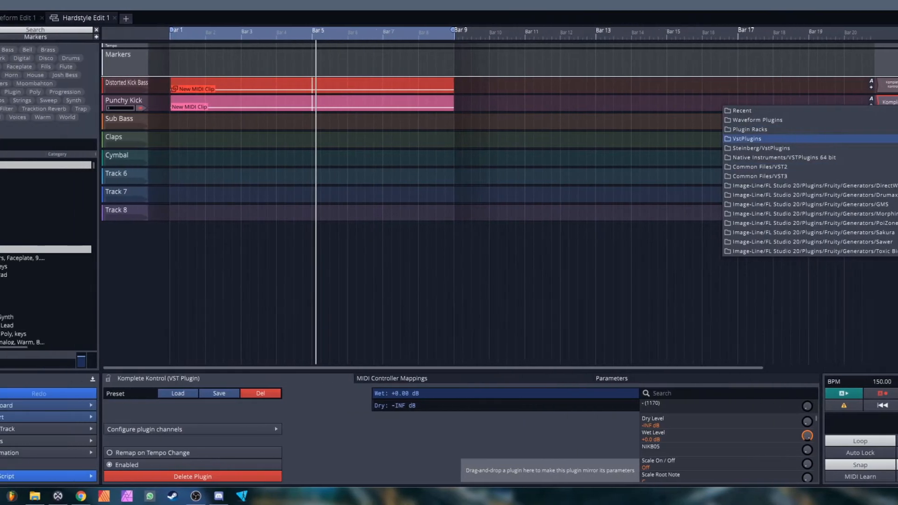
{"action": "left_click_drag", "start_coordinate": [337, 322], "coordinate": [323, 275]}
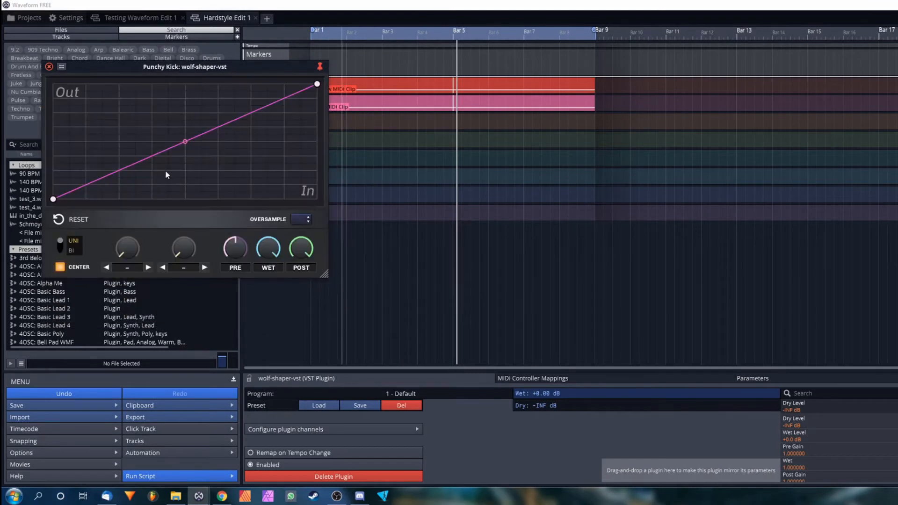
{"action": "left_click_drag", "start_coordinate": [244, 72], "coordinate": [570, 145]}
{"action": "double_click", "coordinate": [569, 144]}
{"action": "left_click", "coordinate": [314, 33]}
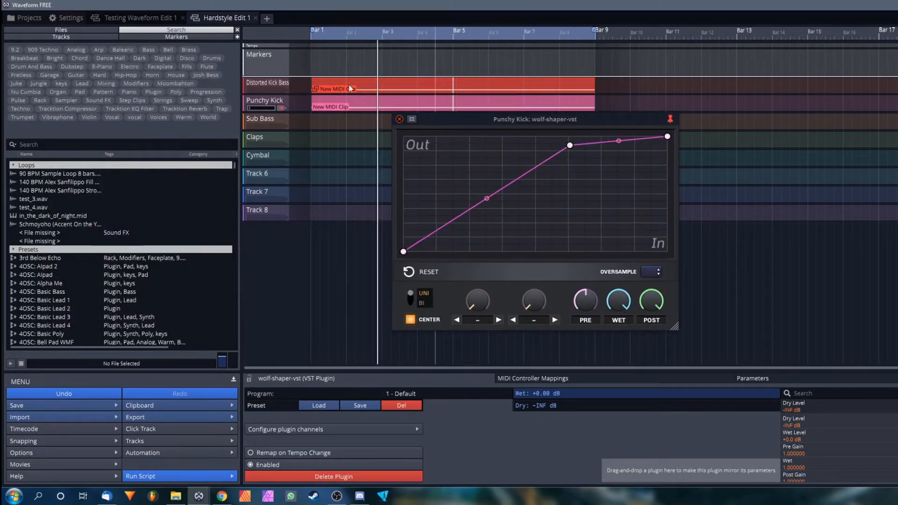
{"action": "key", "text": "space"}
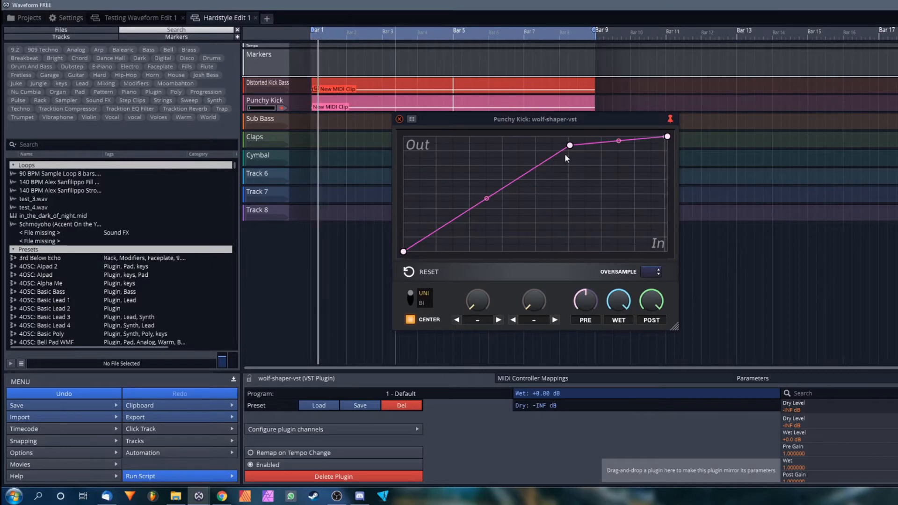
{"action": "left_click", "coordinate": [400, 118]}
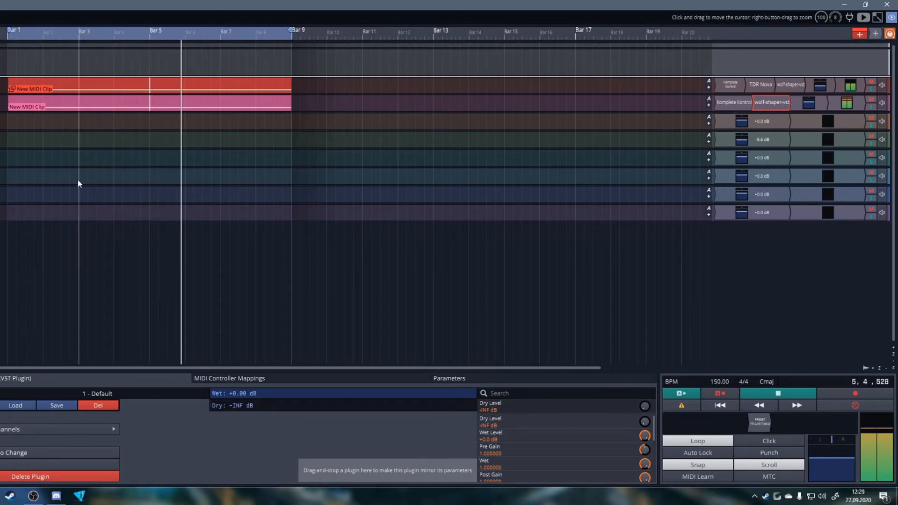
Stop playback, enlarge the tracks, and add the OldSkoolVerb reverb after the waveshaper on Distorted Kick Bass
{"action": "key", "text": "space"}
{"action": "key", "text": "shift+m"}
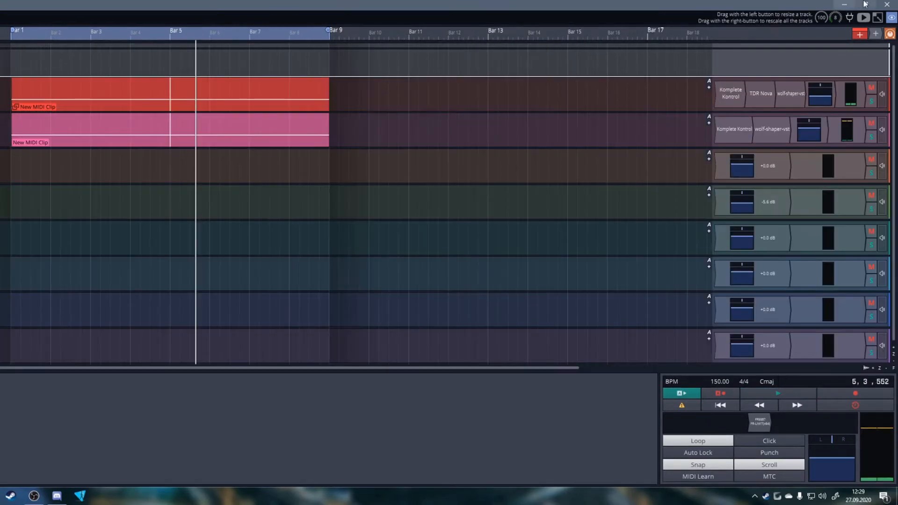
{"action": "right_click", "coordinate": [799, 109]}
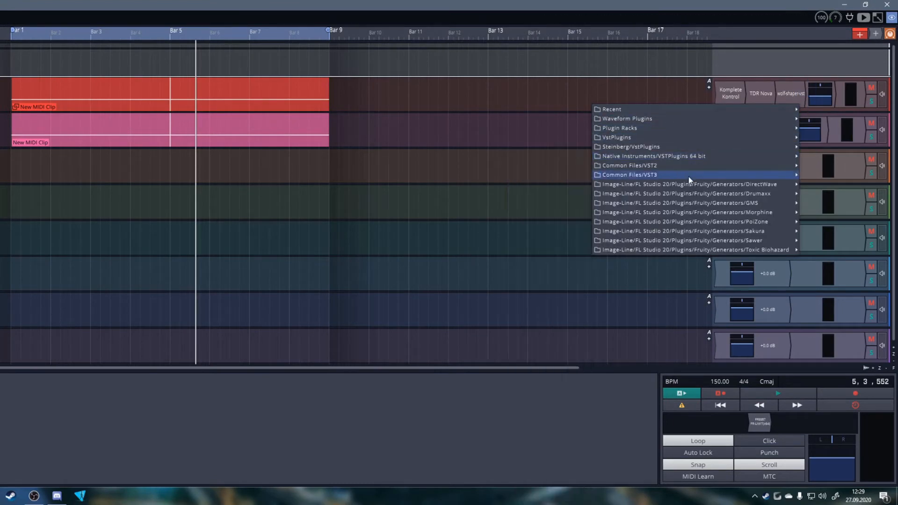
{"action": "mouse_move", "coordinate": [706, 148]}
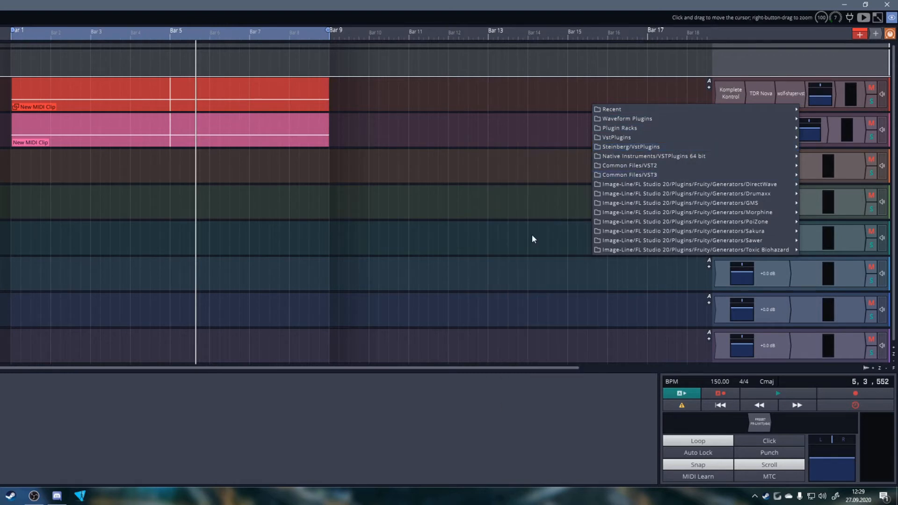
{"action": "mouse_move", "coordinate": [606, 180]}
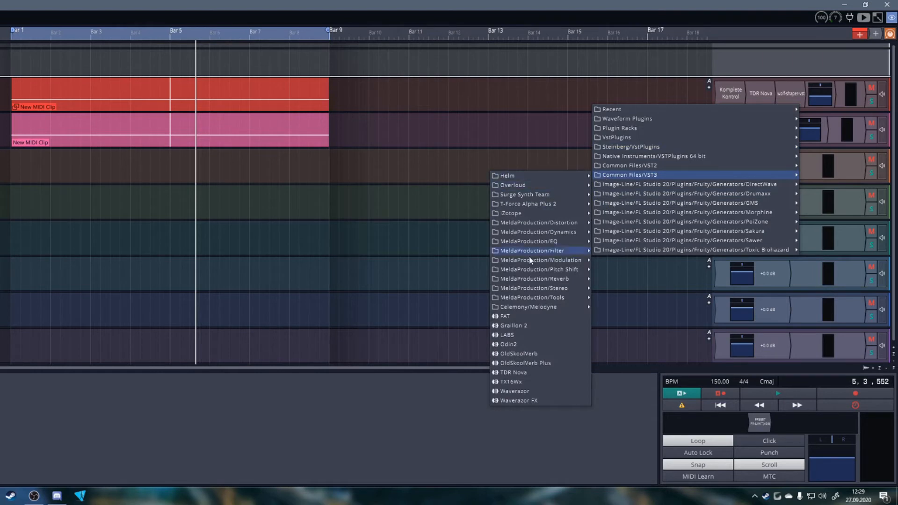
{"action": "left_click", "coordinate": [518, 354]}
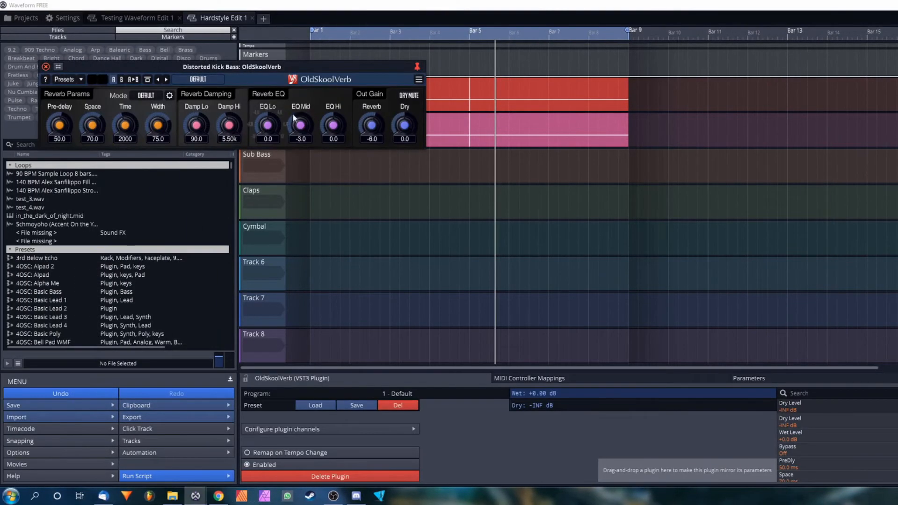
{"action": "left_click_drag", "start_coordinate": [355, 68], "coordinate": [597, 149]}
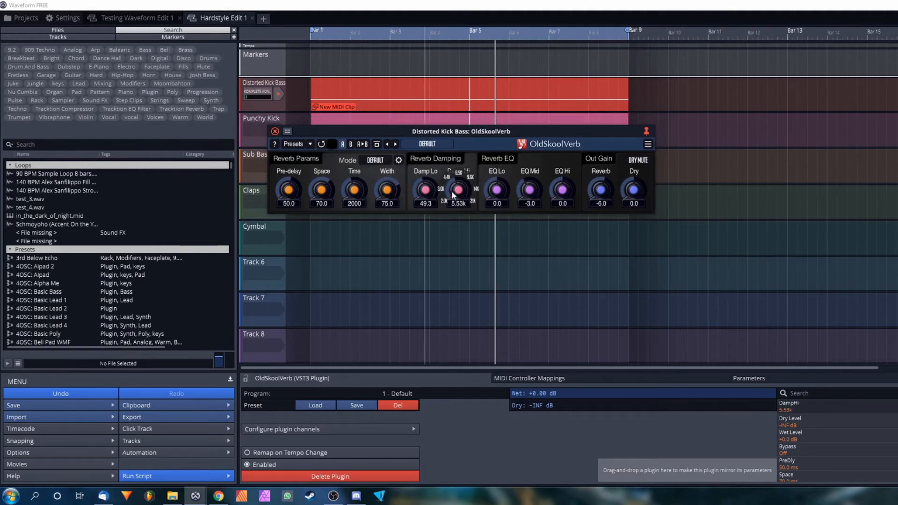
Set OldSkoolVerb's Damp Lo to 49.3, Damp Hi to 9.83k, Reverb gain to -12.2 and Time to 1701, checking by ear, and close it
{"action": "left_click_drag", "start_coordinate": [453, 153], "coordinate": [459, 138]}
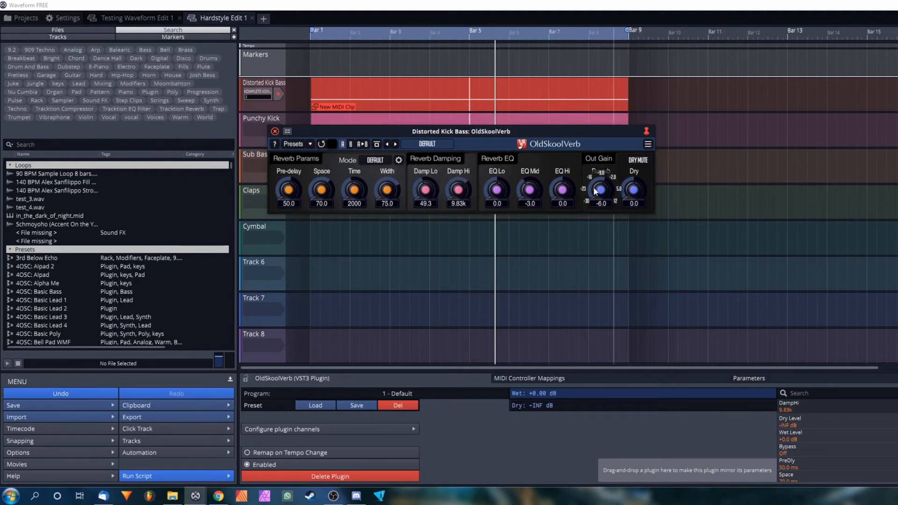
{"action": "left_click_drag", "start_coordinate": [593, 211], "coordinate": [592, 217]}
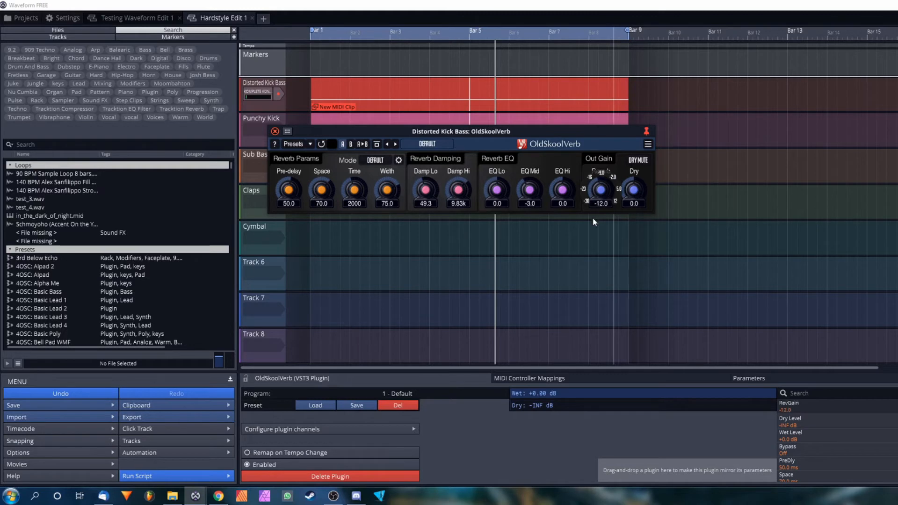
{"action": "left_click", "coordinate": [413, 32]}
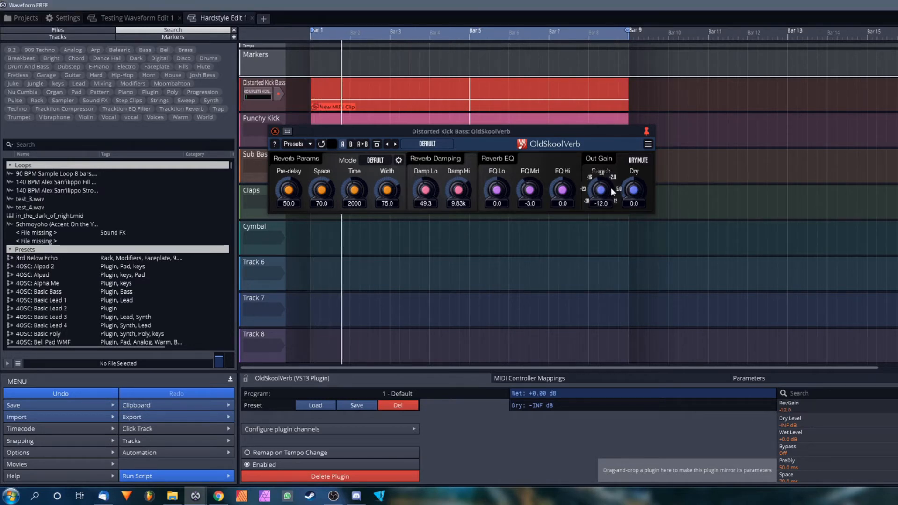
{"action": "left_click_drag", "start_coordinate": [601, 192], "coordinate": [602, 194]}
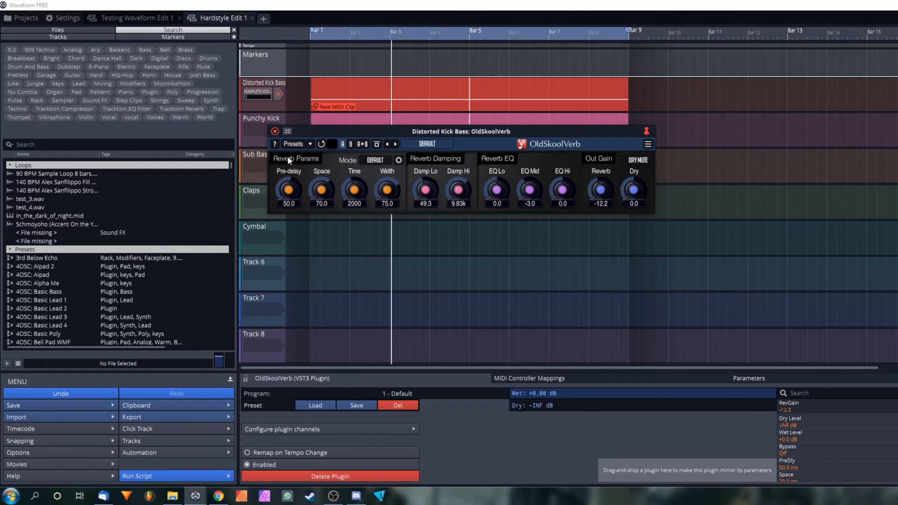
{"action": "left_click_drag", "start_coordinate": [354, 189], "coordinate": [354, 191]}
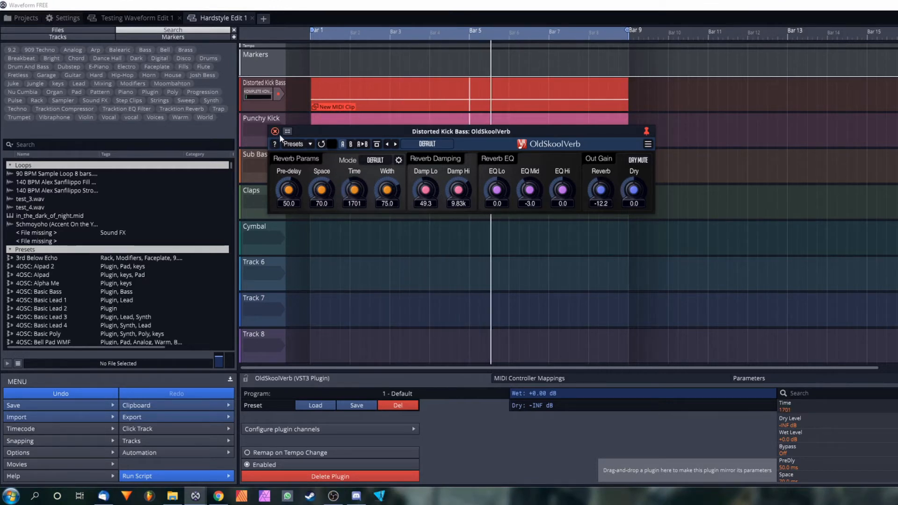
{"action": "left_click", "coordinate": [275, 131]}
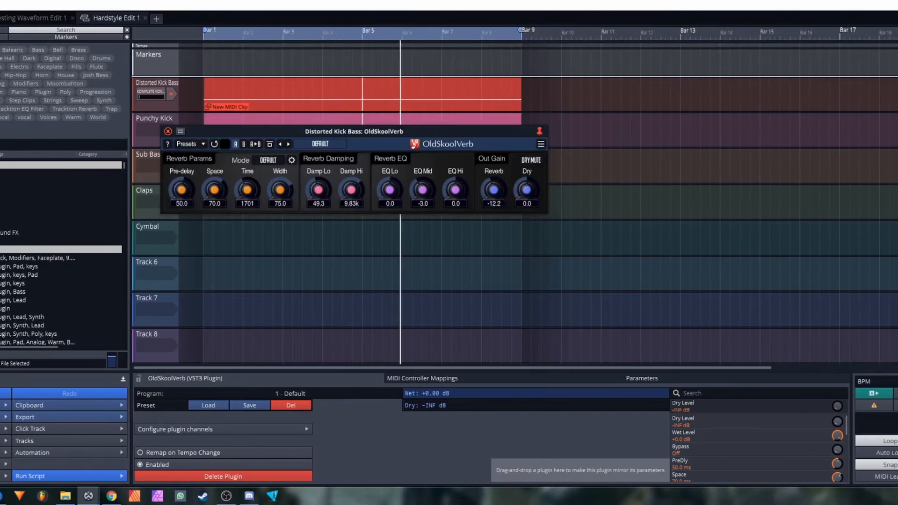
{"action": "left_click", "coordinate": [68, 132]}
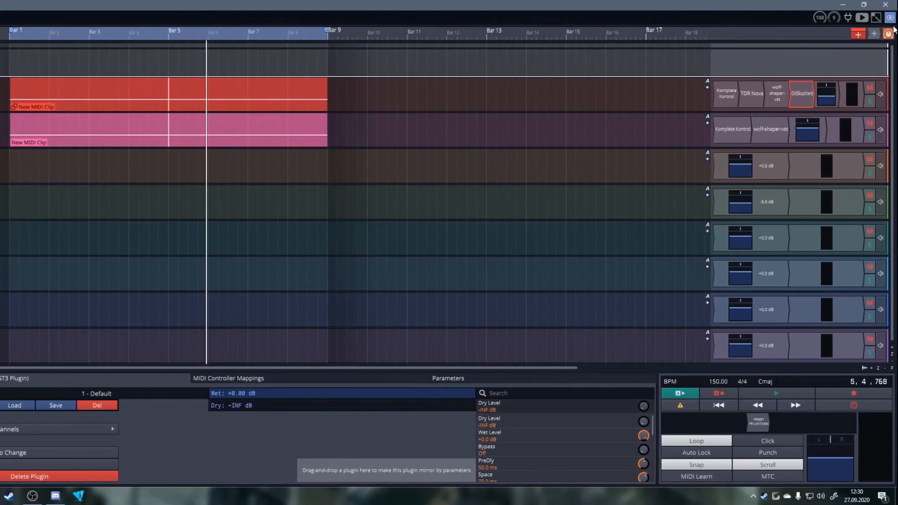
Add Ozone Imager 2 after the reverb on Distorted Kick Bass, with Stereoize enabled at 4.8 ms and Width at 25%
{"action": "left_click_drag", "start_coordinate": [810, 98], "coordinate": [816, 94]}
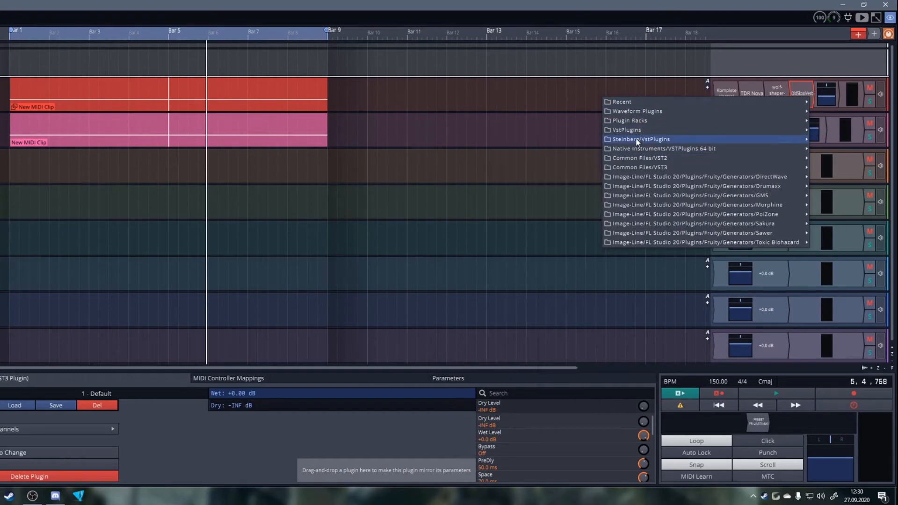
{"action": "mouse_move", "coordinate": [646, 139]}
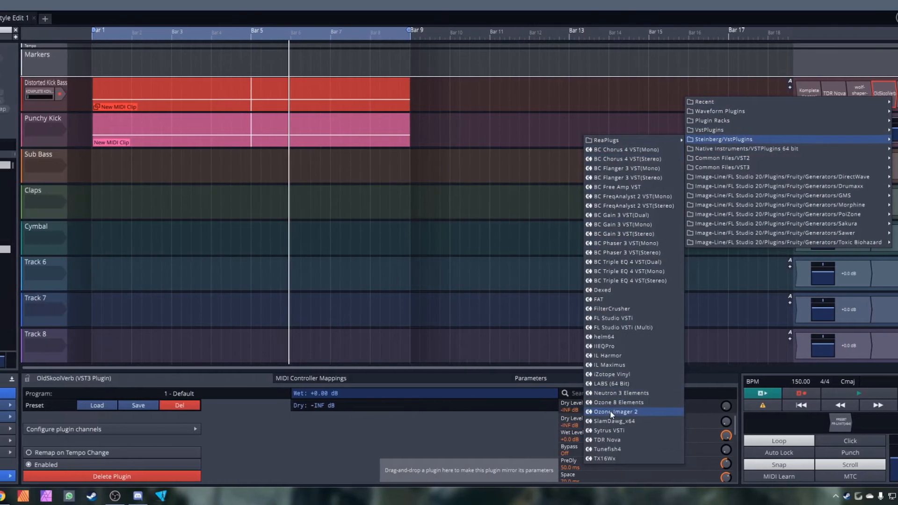
{"action": "left_click", "coordinate": [533, 412]}
{"action": "left_click", "coordinate": [253, 107]}
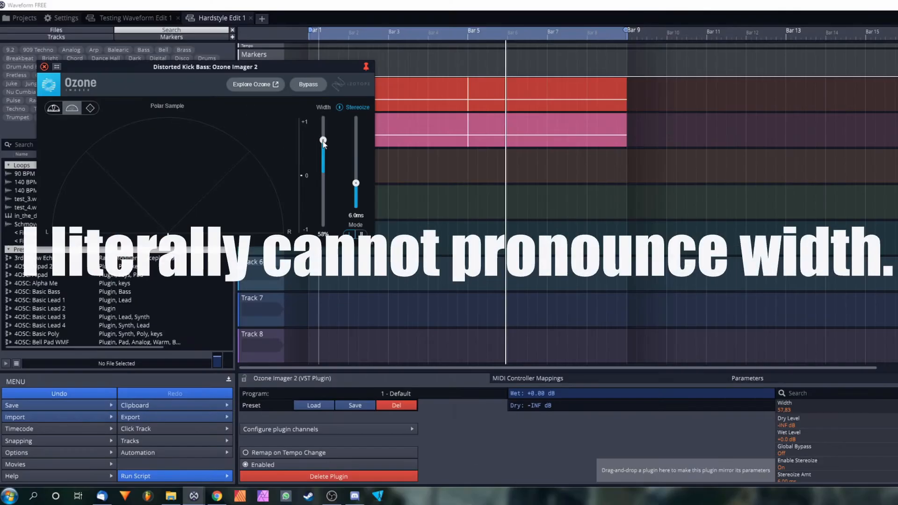
{"action": "left_click_drag", "start_coordinate": [323, 167], "coordinate": [329, 161]}
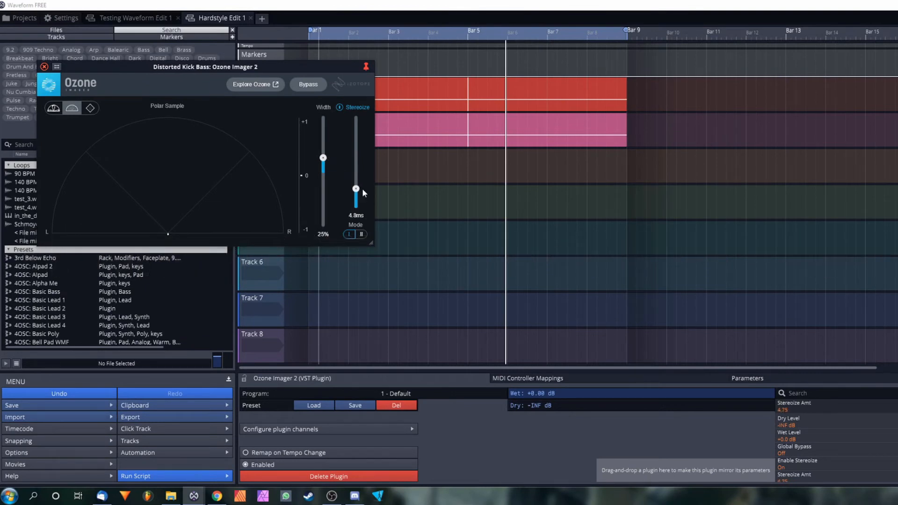
{"action": "left_click", "coordinate": [44, 66]}
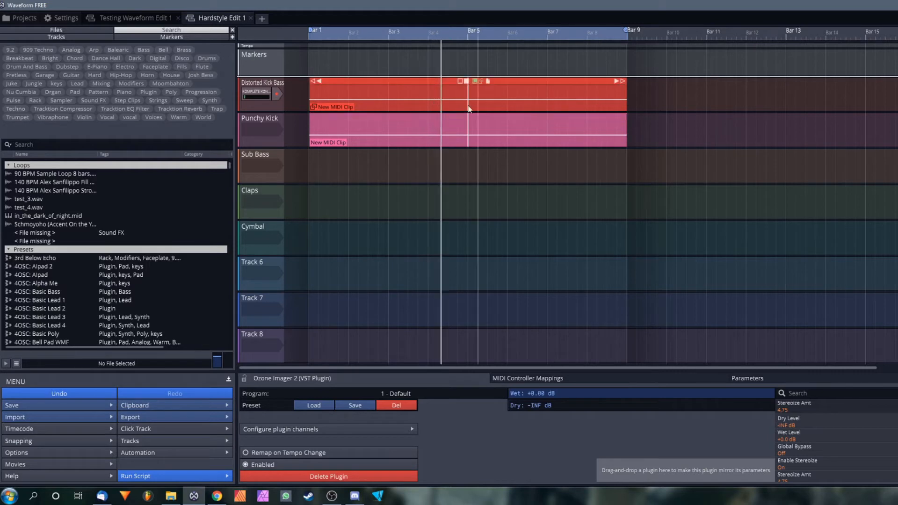
Undo the last change to the Distorted Kick Bass clip, extend the clip to bar 9, and open its notes for editing
{"action": "key", "text": "ctrl+z"}
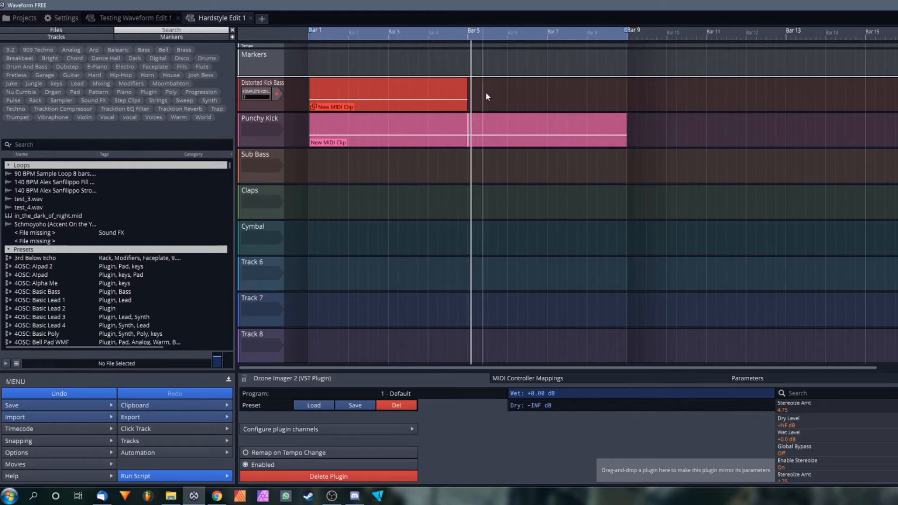
{"action": "left_click_drag", "start_coordinate": [467, 81], "coordinate": [627, 79]}
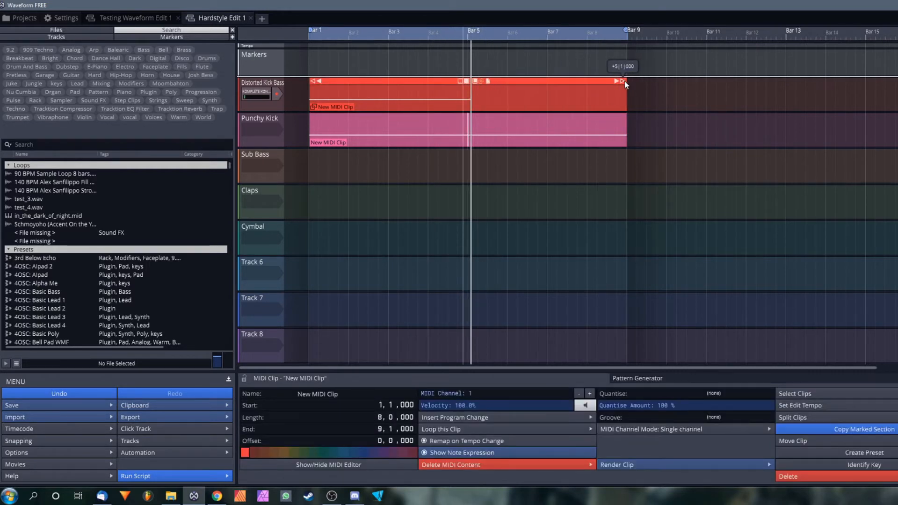
{"action": "double_click", "coordinate": [548, 84]}
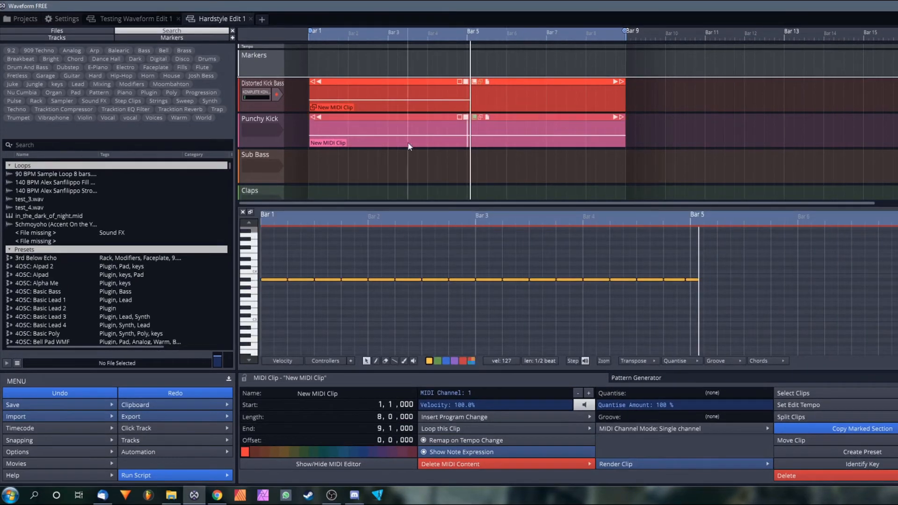
Lower the Distorted Kick Bass notes in bar 3 by four semitones and the first two notes of bar 4 by two semitones
{"action": "left_click_drag", "start_coordinate": [576, 266], "coordinate": [488, 290]}
{"action": "key", "text": "Down"}
{"action": "key", "text": "Down"}
{"action": "key", "text": "Down"}
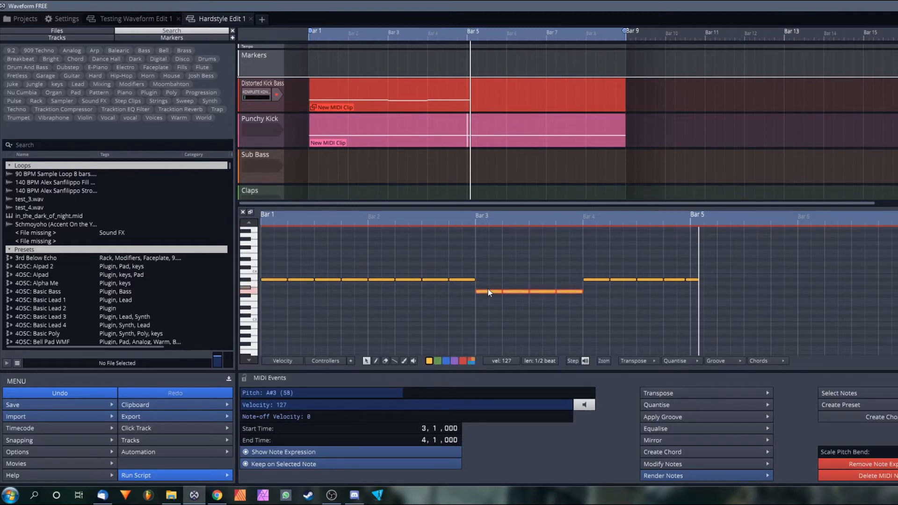
{"action": "left_click_drag", "start_coordinate": [630, 254], "coordinate": [585, 286]}
{"action": "key", "text": "Down"}
{"action": "key", "text": "Down"}
Raise bar 4's third note by three semitones and the fourth note by two semitones
{"action": "left_click", "coordinate": [645, 280]}
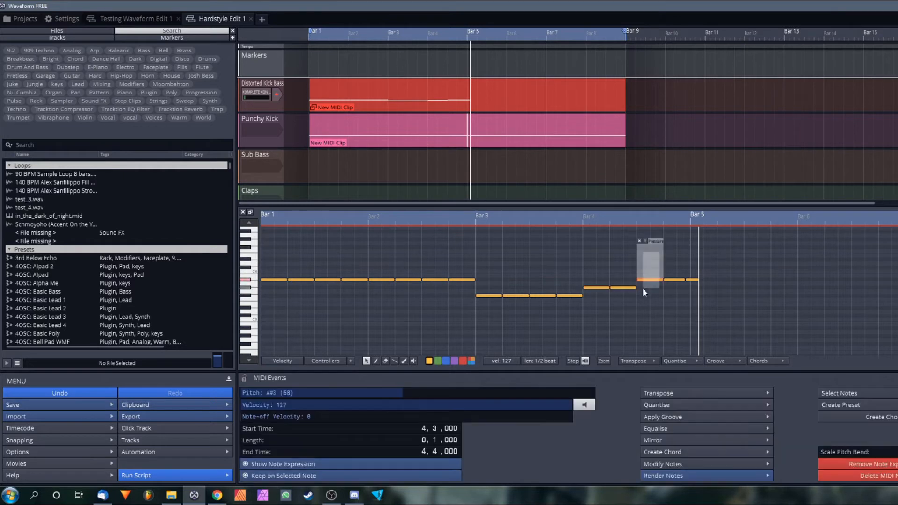
{"action": "key", "text": "Up"}
{"action": "key", "text": "Up"}
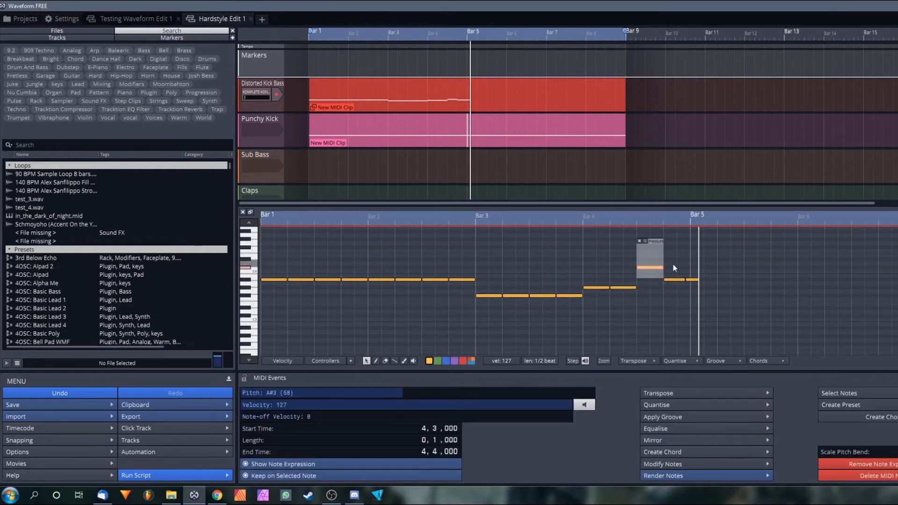
{"action": "left_click", "coordinate": [671, 280]}
{"action": "key", "text": "Up"}
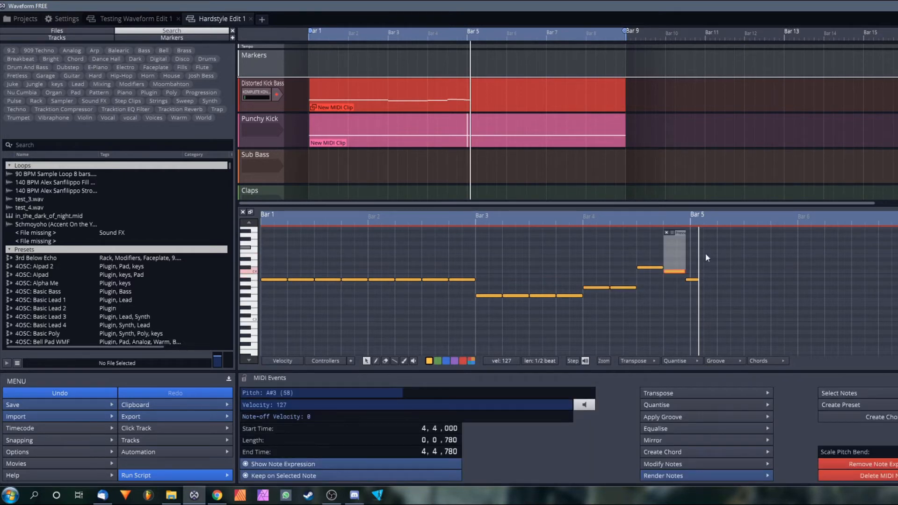
Raise the short last note of bar 4 in Distorted Kick Bass to A#3 and start playback
{"action": "left_click", "coordinate": [691, 279]}
{"action": "key", "text": "Up"}
{"action": "key", "text": "Up"}
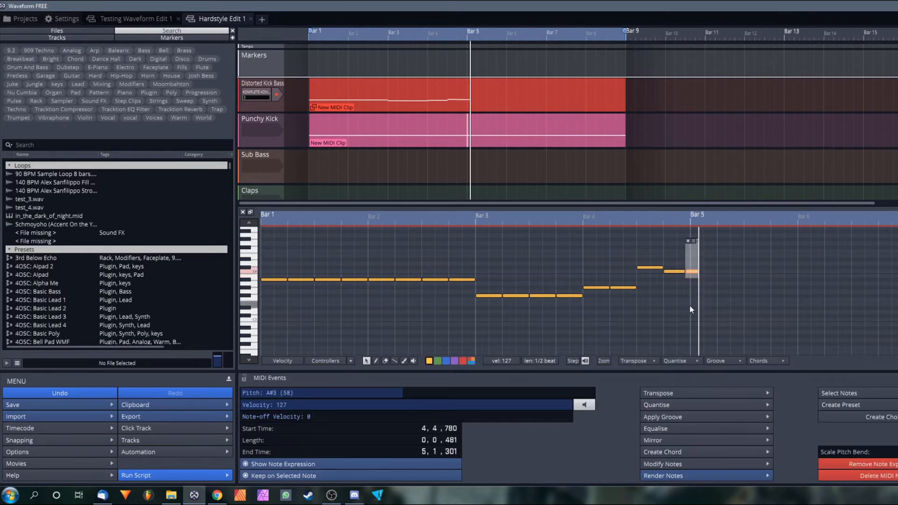
{"action": "key", "text": "space"}
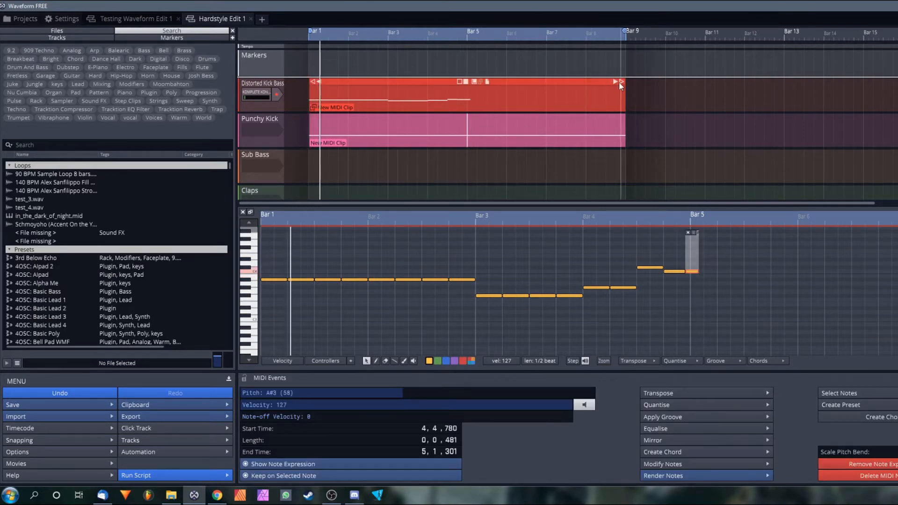
Shorten the Distorted Kick Bass clip to end at bar 5, duplicate it across bars 5 to 9, and listen to the pattern
{"action": "left_click_drag", "start_coordinate": [621, 82], "coordinate": [466, 82]}
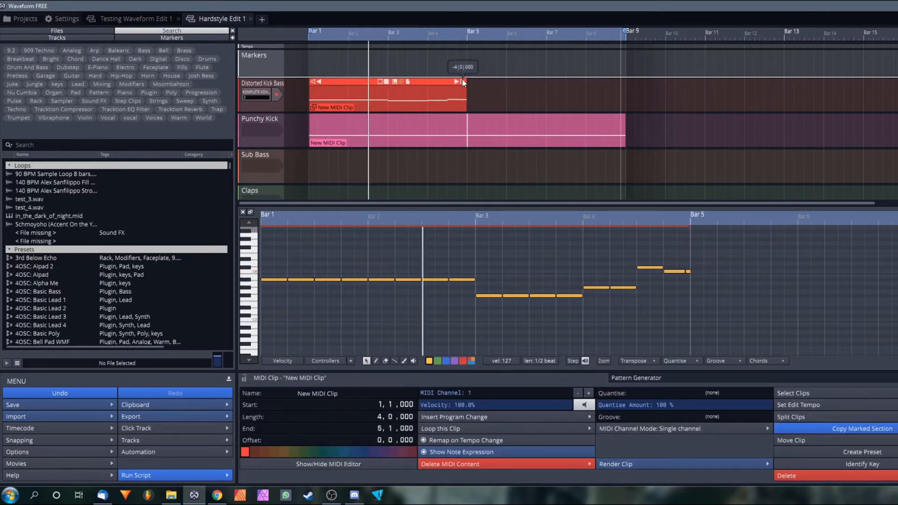
{"action": "left_click_drag", "start_coordinate": [402, 81], "coordinate": [562, 88]}
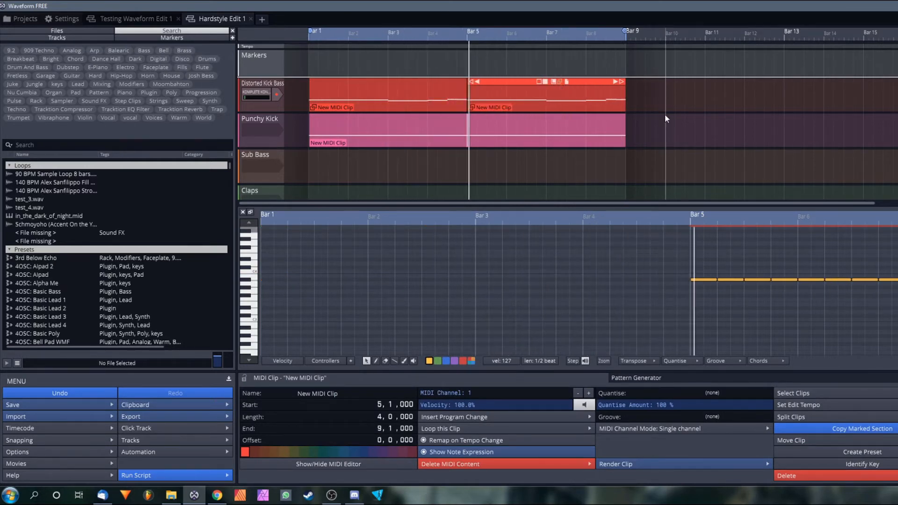
{"action": "scroll", "coordinate": [553, 60], "scroll_direction": "down", "scroll_amount": 6}
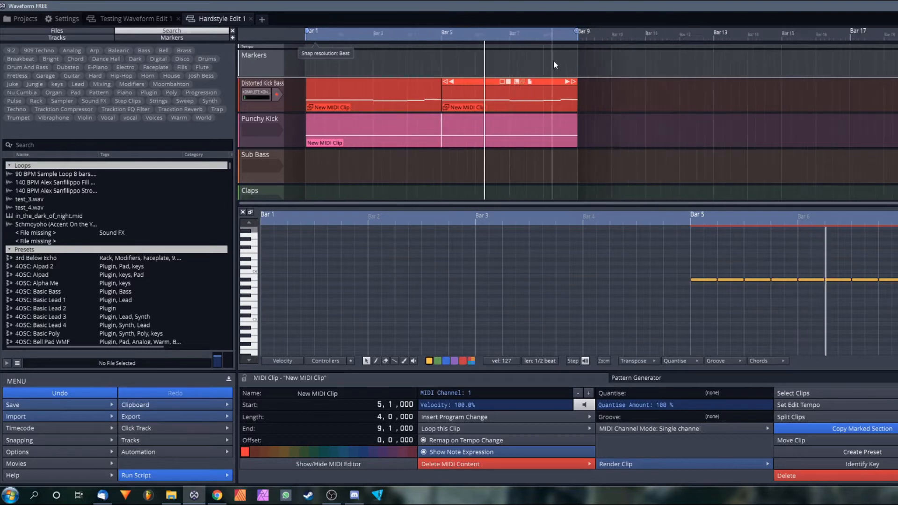
{"action": "scroll", "coordinate": [338, 74], "scroll_direction": "up", "scroll_amount": 3}
{"action": "scroll", "coordinate": [337, 74], "scroll_direction": "up", "scroll_amount": 2}
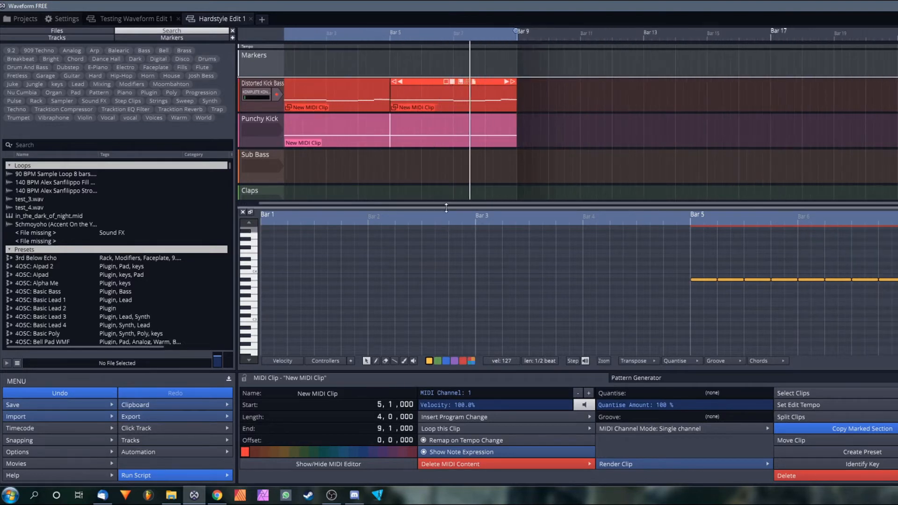
{"action": "left_click_drag", "start_coordinate": [445, 204], "coordinate": [338, 203]}
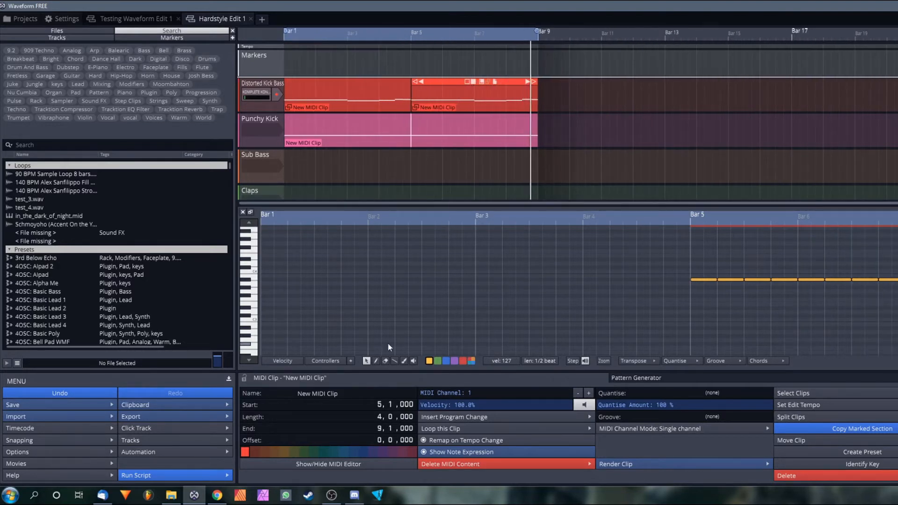
{"action": "key", "text": "space"}
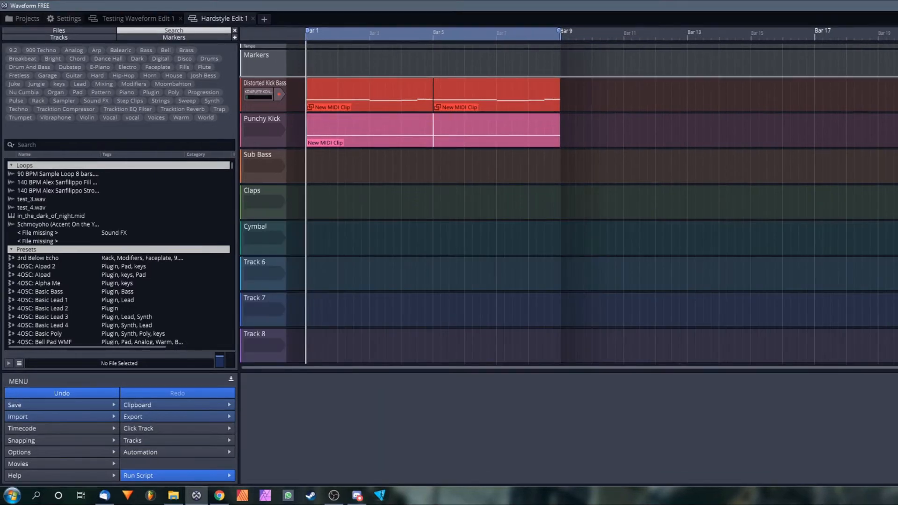
Add the VST3 version of the Helm synth to the Sub Bass track
{"action": "left_click_drag", "start_coordinate": [859, 34], "coordinate": [729, 168]}
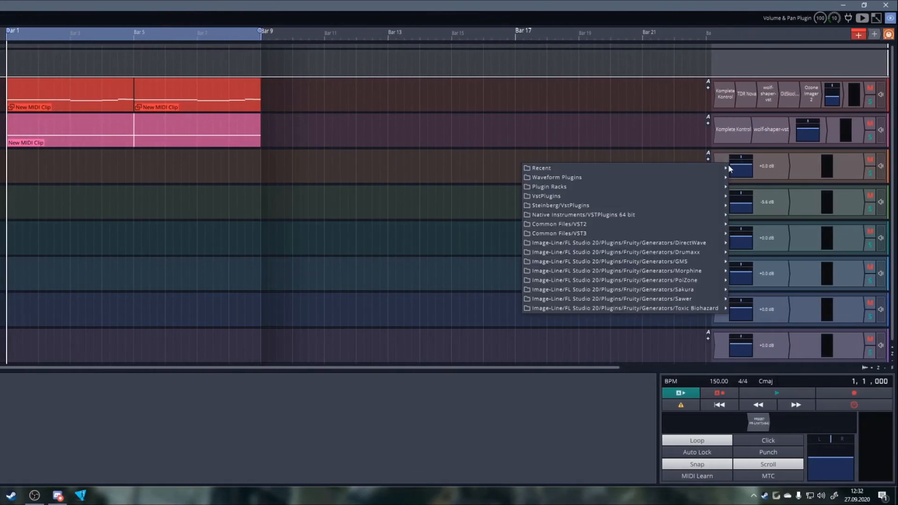
{"action": "mouse_move", "coordinate": [647, 224]}
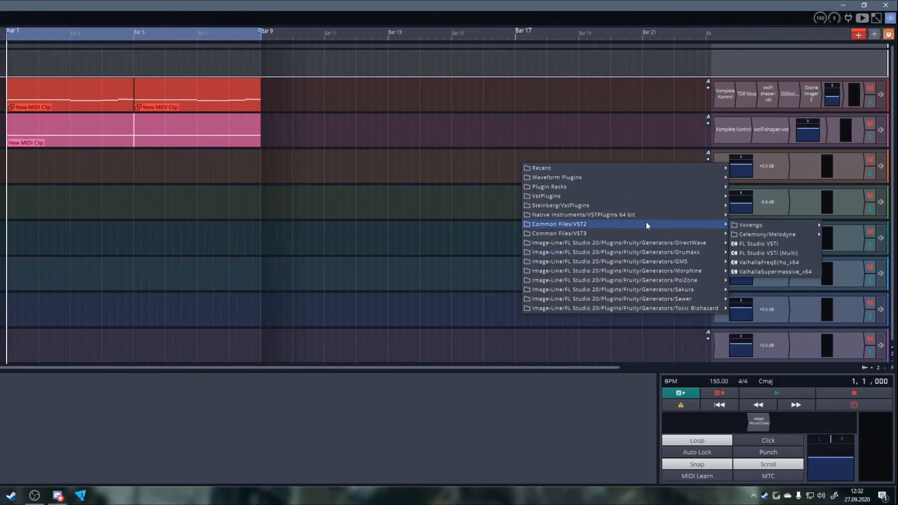
{"action": "mouse_move", "coordinate": [702, 234]}
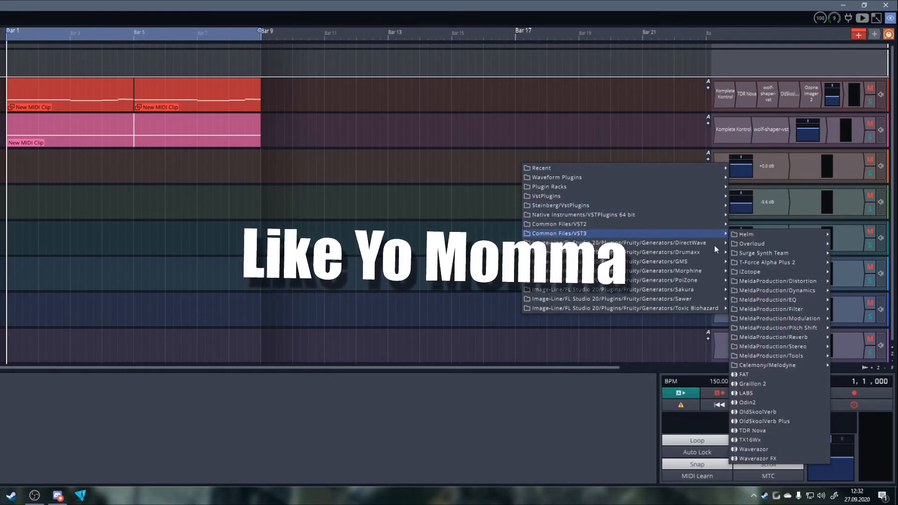
{"action": "left_click", "coordinate": [828, 235]}
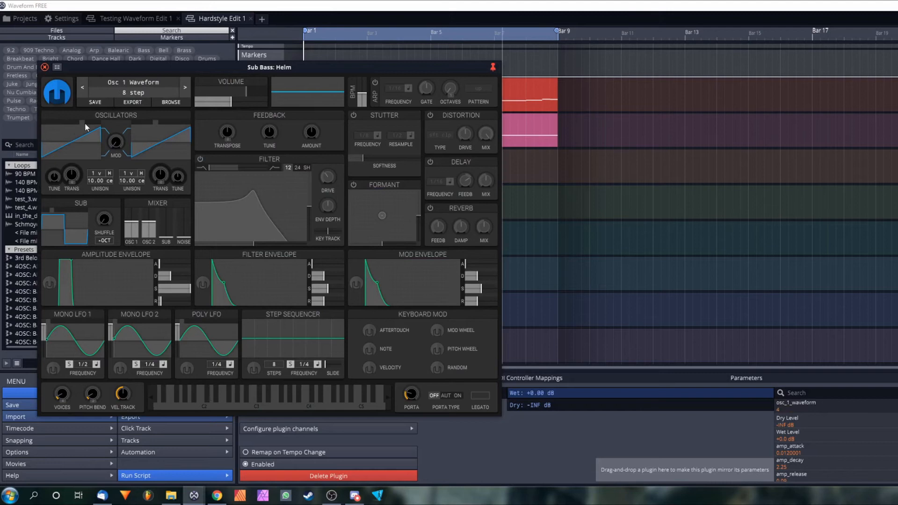
In Helm, set both oscillators to sine, transpose oscillator 1 to -13, silence oscillator 2, and enable the filter with about 8.19 dB drive
{"action": "left_click_drag", "start_coordinate": [85, 125], "coordinate": [53, 147]}
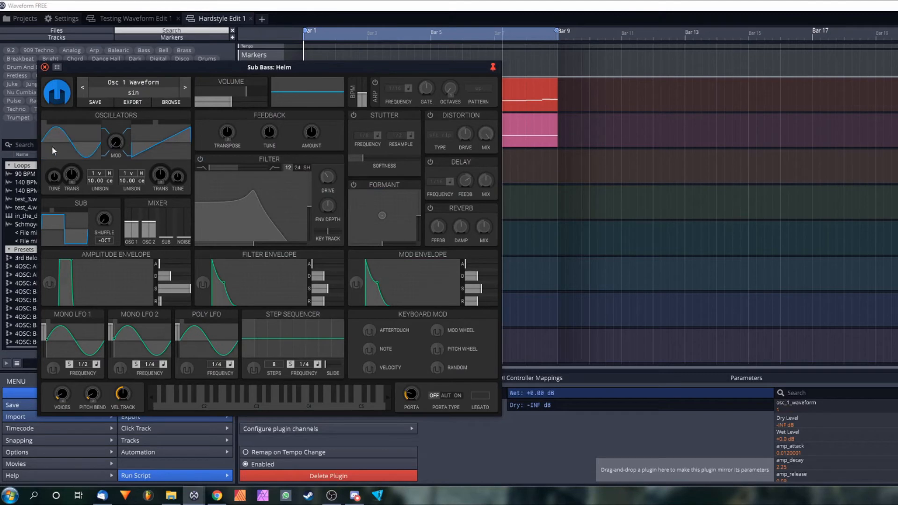
{"action": "left_click_drag", "start_coordinate": [148, 124], "coordinate": [157, 124]}
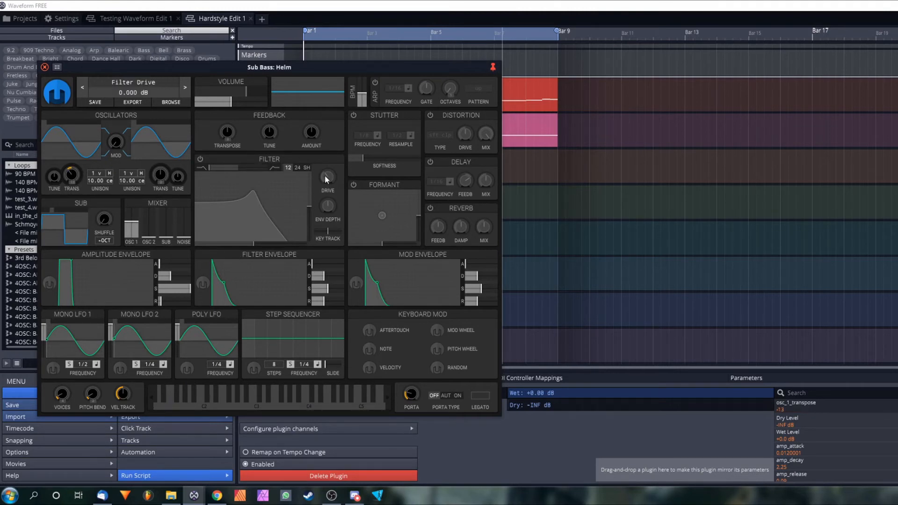
{"action": "left_click", "coordinate": [199, 159]}
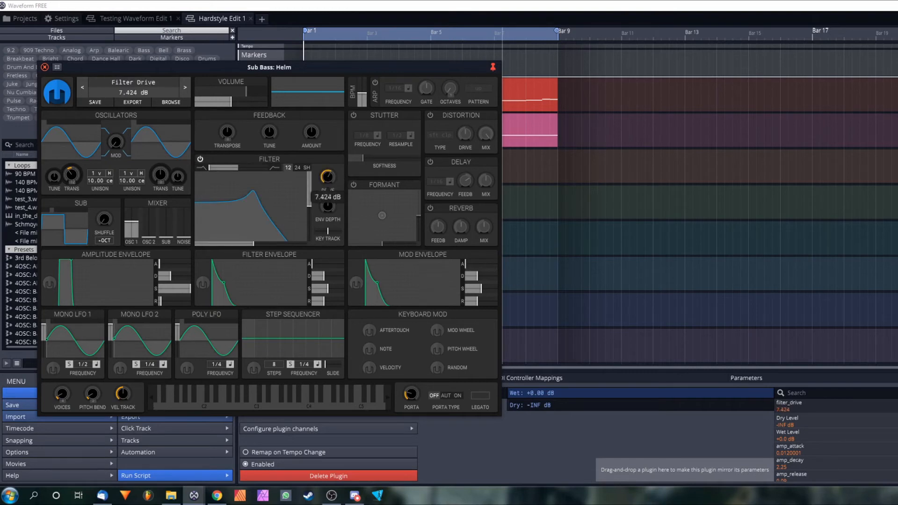
{"action": "left_click", "coordinate": [45, 67]}
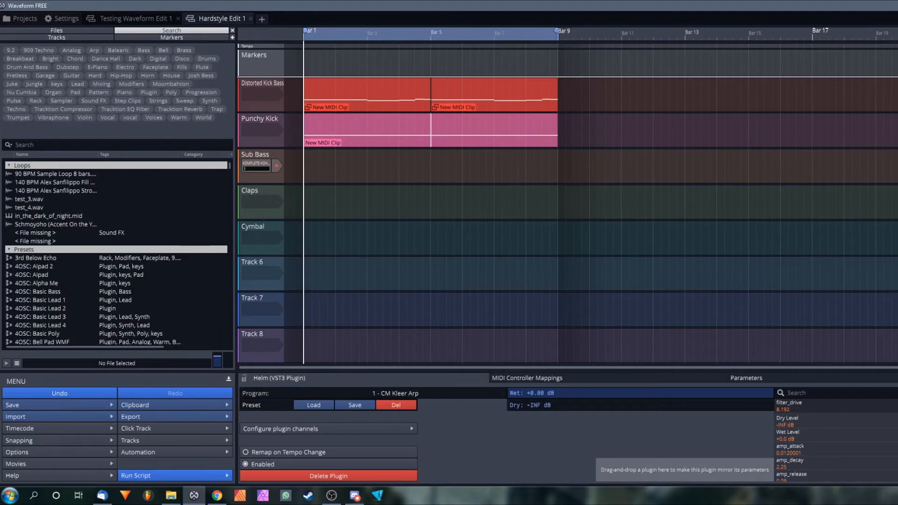
Insert a MIDI clip from bar 1 to bar 9 on the Sub Bass track and open its notes for editing
{"action": "left_click_drag", "start_coordinate": [761, 119], "coordinate": [303, 173]}
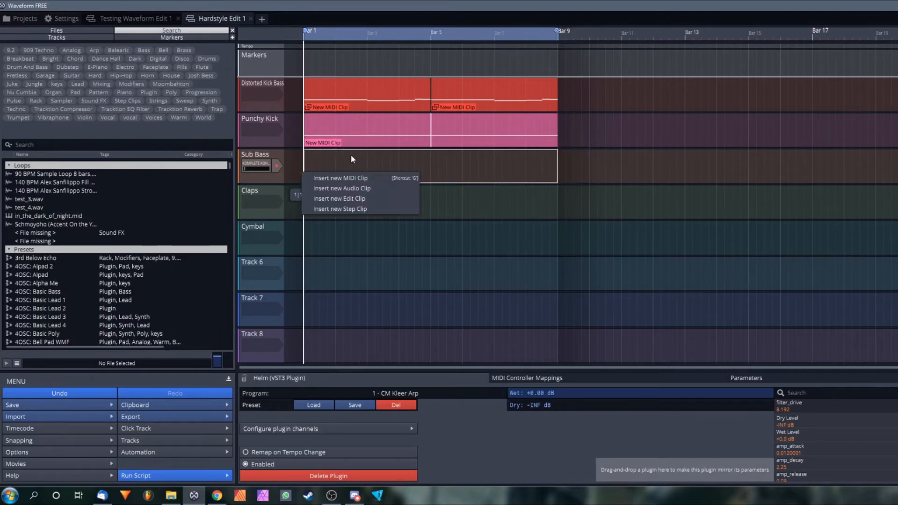
{"action": "left_click", "coordinate": [327, 180]}
{"action": "double_click", "coordinate": [356, 166]}
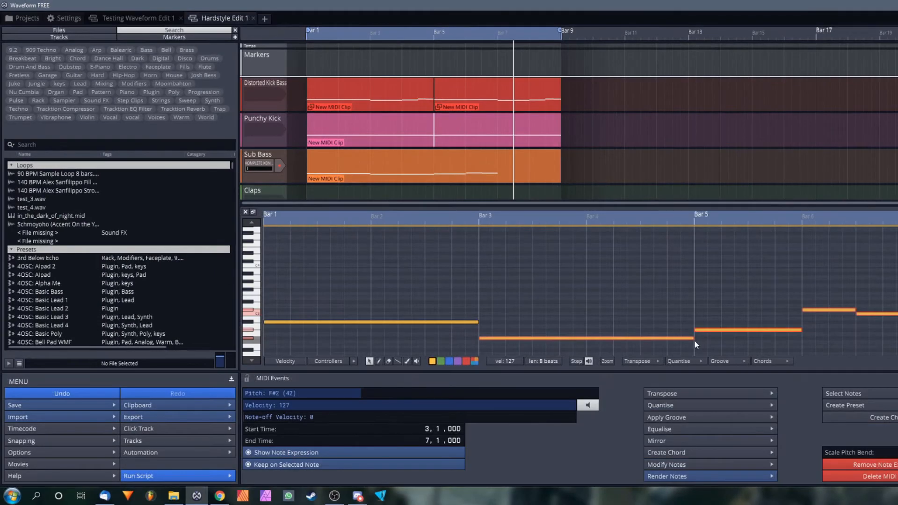
Shorten the Sub Bass note at bar 3 to one bar and move the three following notes to start at bar 4
{"action": "left_click_drag", "start_coordinate": [640, 343], "coordinate": [701, 339]}
{"action": "left_click", "coordinate": [688, 345]}
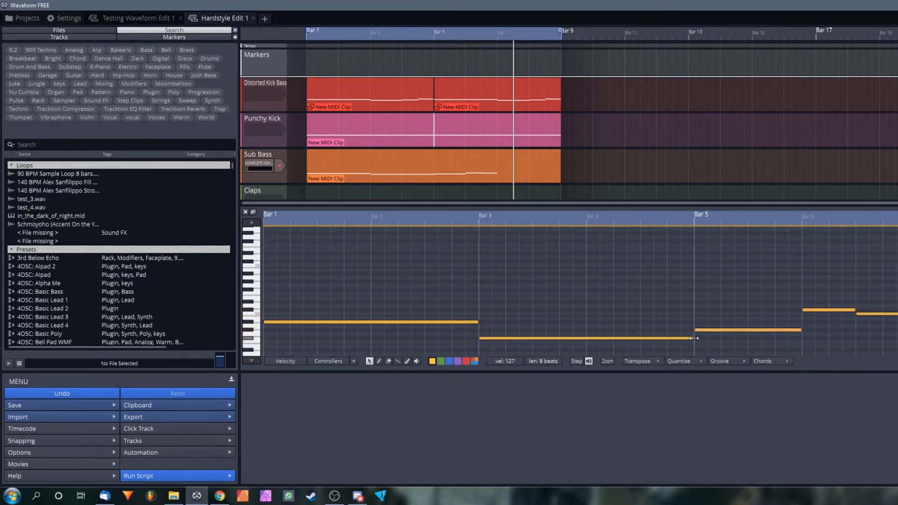
{"action": "left_click_drag", "start_coordinate": [694, 338], "coordinate": [586, 339]}
{"action": "left_click_drag", "start_coordinate": [886, 297], "coordinate": [621, 329]}
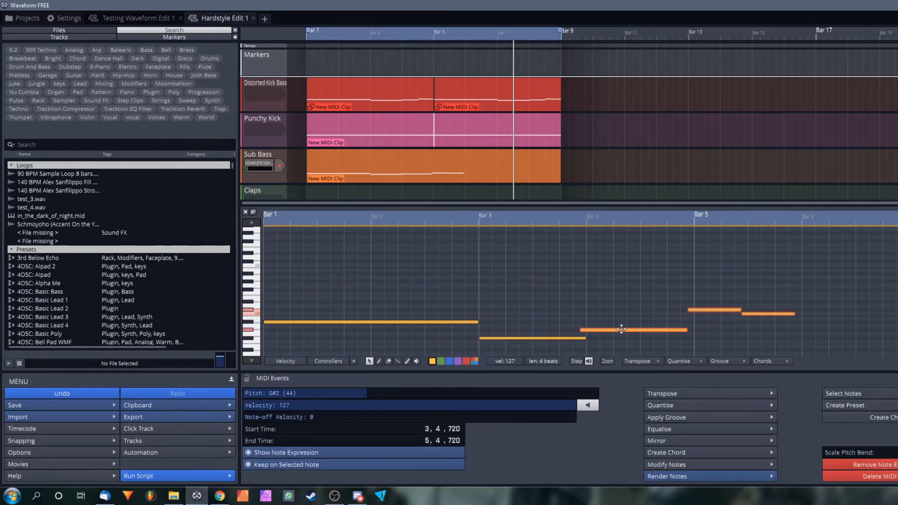
Shorten the first Sub Bass note of bar 4 to two beats and fit the last two notes as one-beat notes on beats 3 and 4
{"action": "left_click", "coordinate": [628, 330]}
{"action": "left_click_drag", "start_coordinate": [694, 329], "coordinate": [647, 332]}
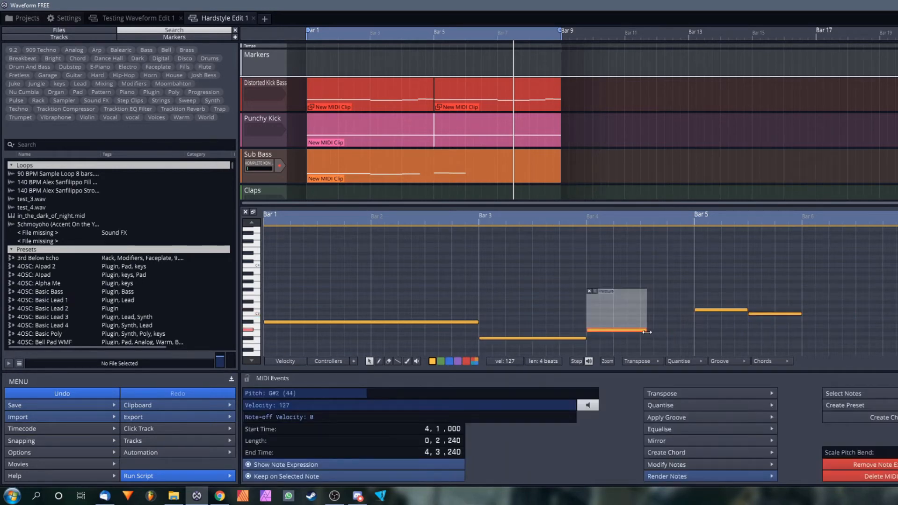
{"action": "left_click_drag", "start_coordinate": [856, 294], "coordinate": [672, 310]}
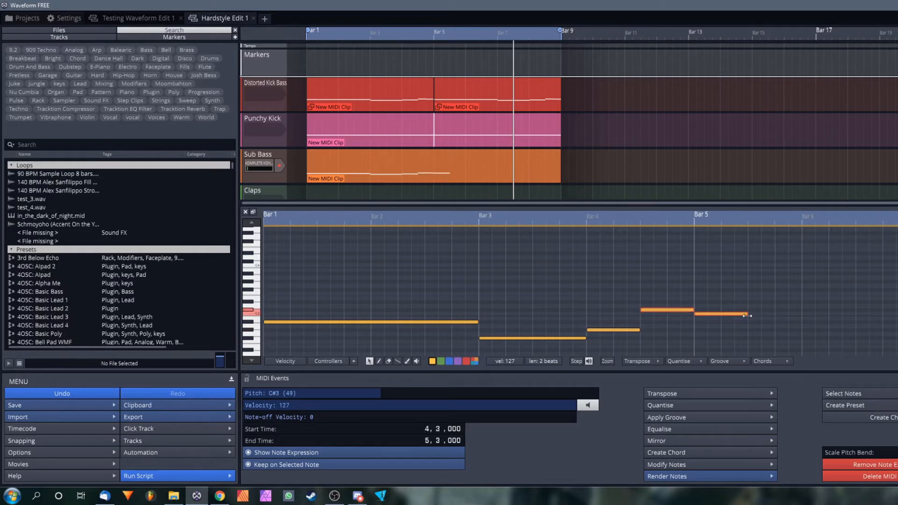
{"action": "left_click_drag", "start_coordinate": [707, 313], "coordinate": [679, 315]}
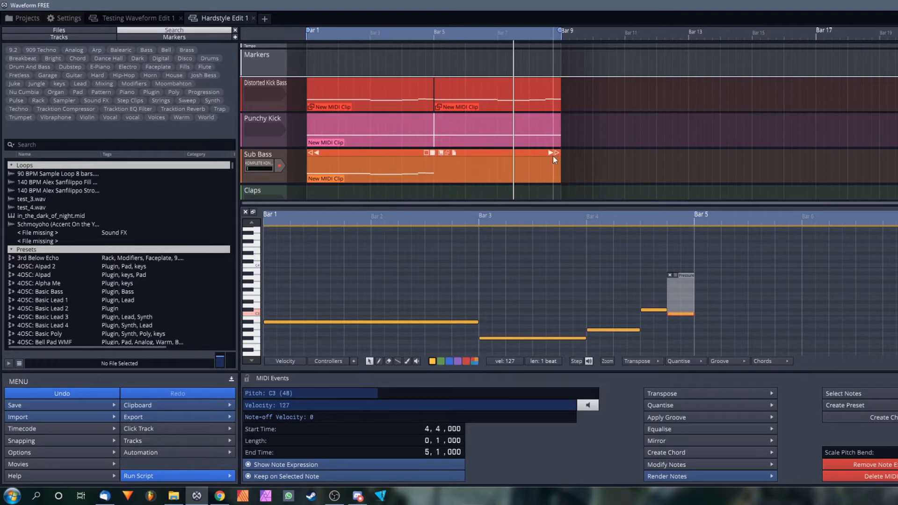
Shorten the Sub Bass clip to end at bar 5, duplicate it across bars 5 to 9, play it back, and close the note editor
{"action": "left_click_drag", "start_coordinate": [552, 155], "coordinate": [431, 169]}
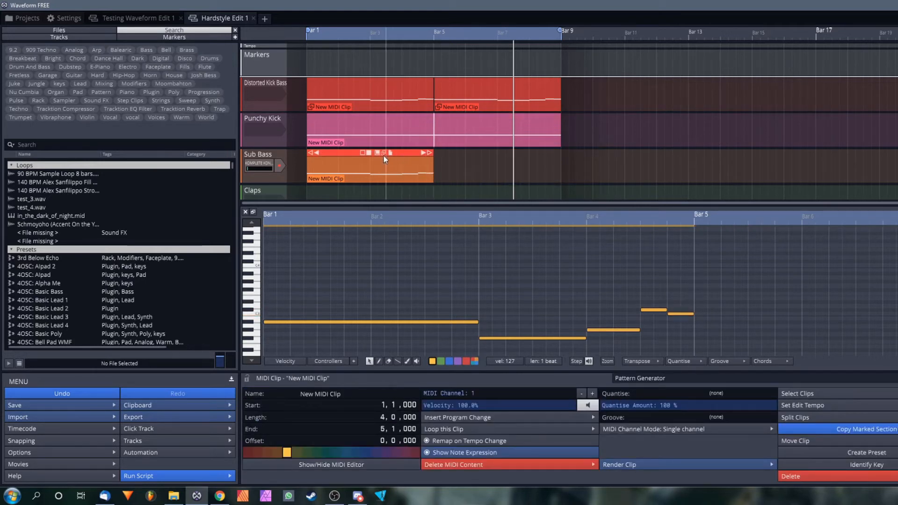
{"action": "left_click_drag", "start_coordinate": [384, 156], "coordinate": [515, 149]}
{"action": "left_click", "coordinate": [411, 70]}
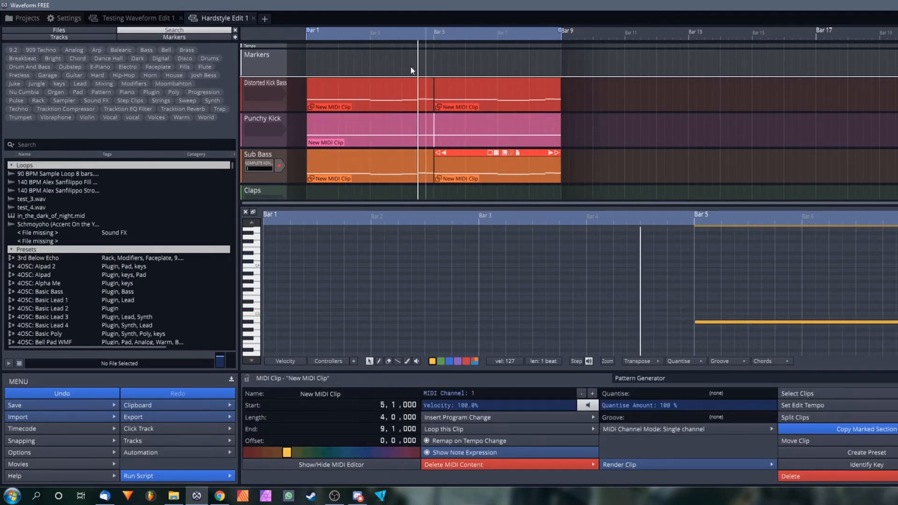
{"action": "key", "text": "space"}
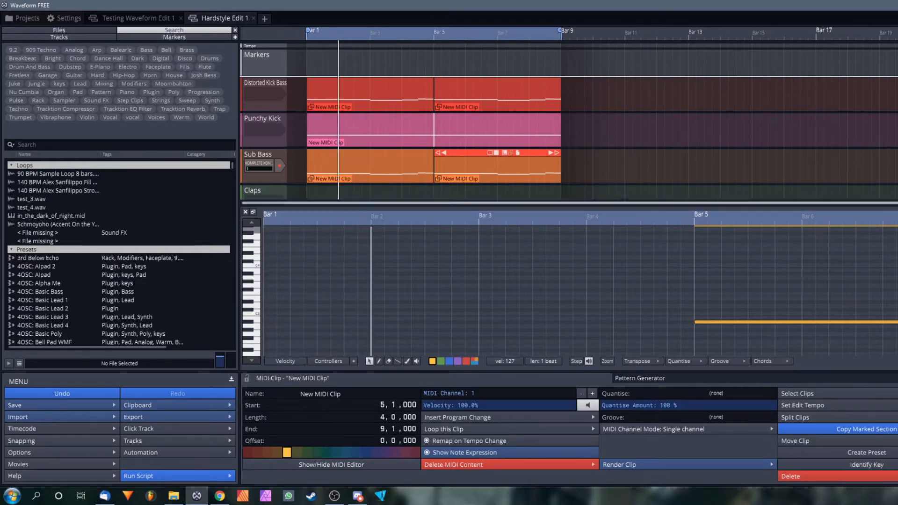
{"action": "left_click", "coordinate": [244, 213]}
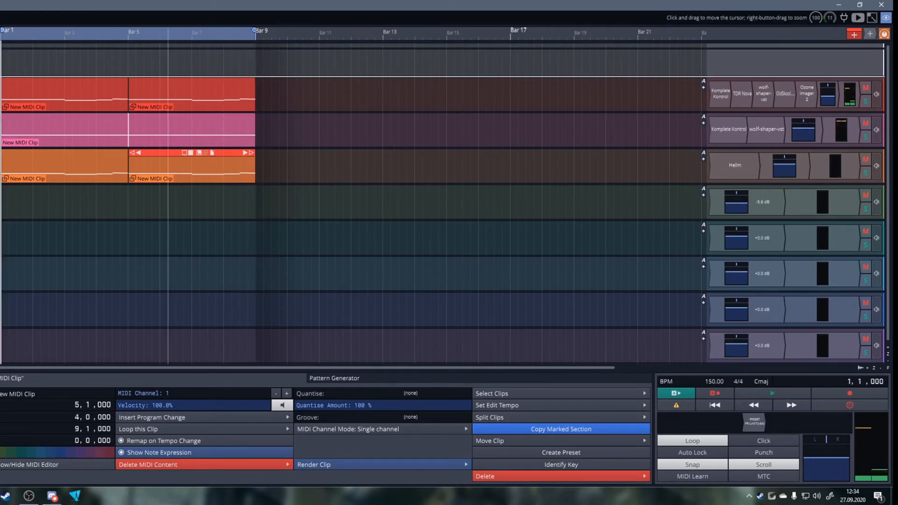
Add the Native Instruments Supercharger compressor after Helm on the Sub Bass track
{"action": "left_click_drag", "start_coordinate": [739, 165], "coordinate": [748, 167]}
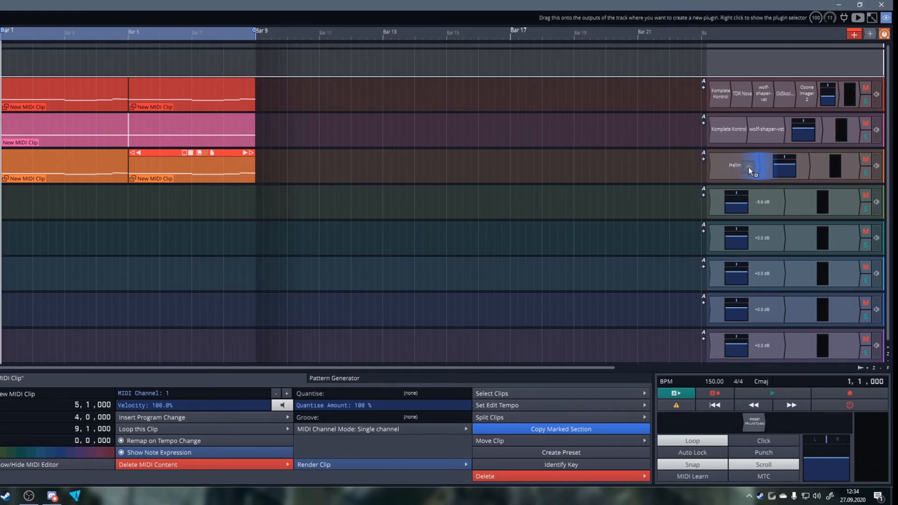
{"action": "mouse_move", "coordinate": [590, 242]}
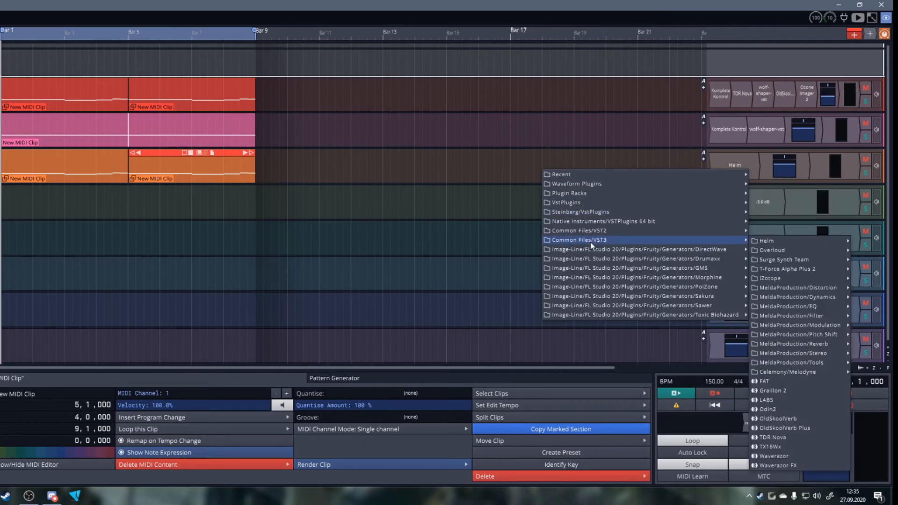
{"action": "mouse_move", "coordinate": [627, 220]}
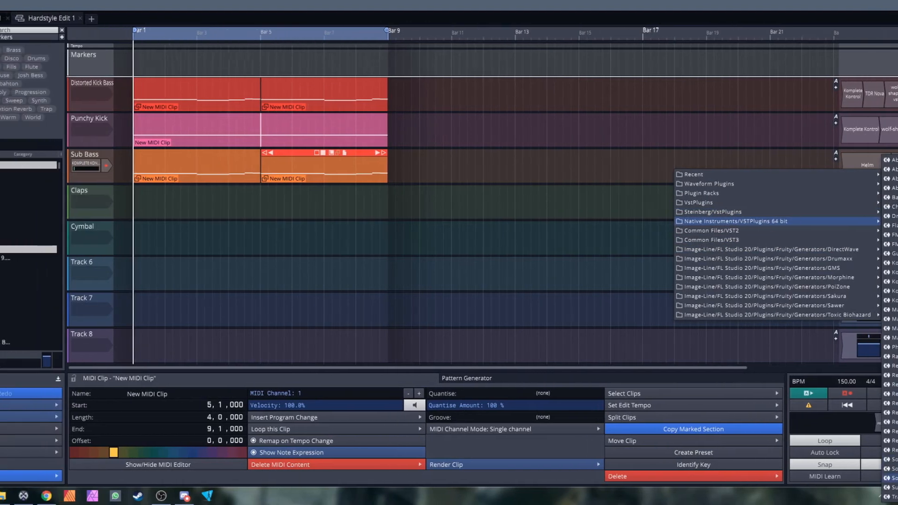
{"action": "left_click", "coordinate": [894, 487]}
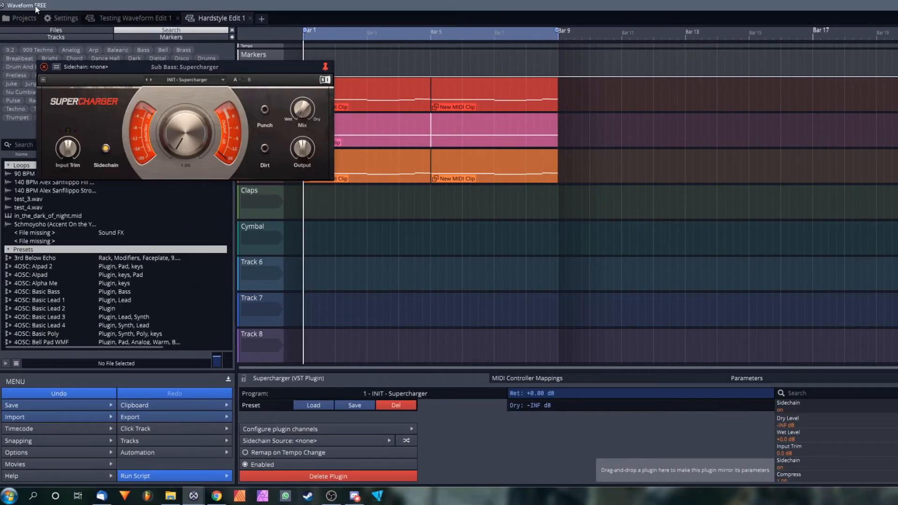
Set Supercharger's Compress to 3.75 and choose Punchy Kick as its sidechain source
{"action": "left_click_drag", "start_coordinate": [227, 68], "coordinate": [846, 172]}
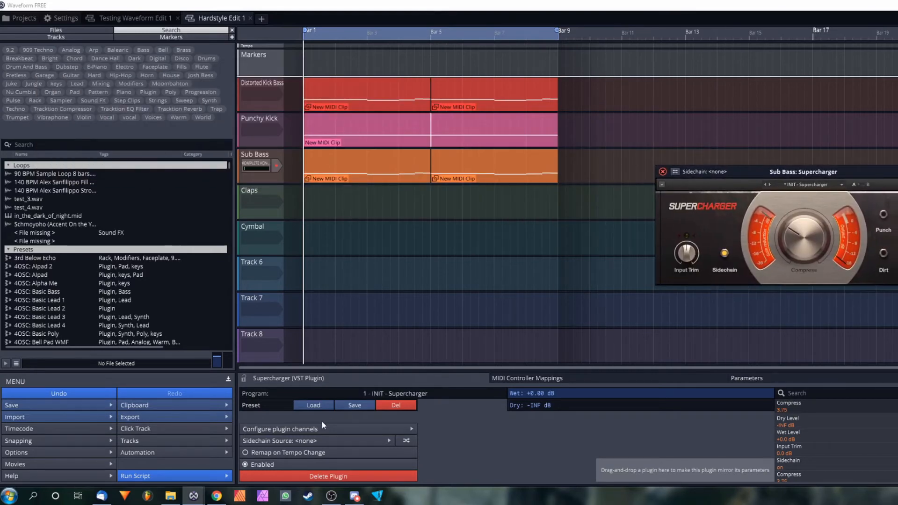
{"action": "left_click", "coordinate": [318, 442]}
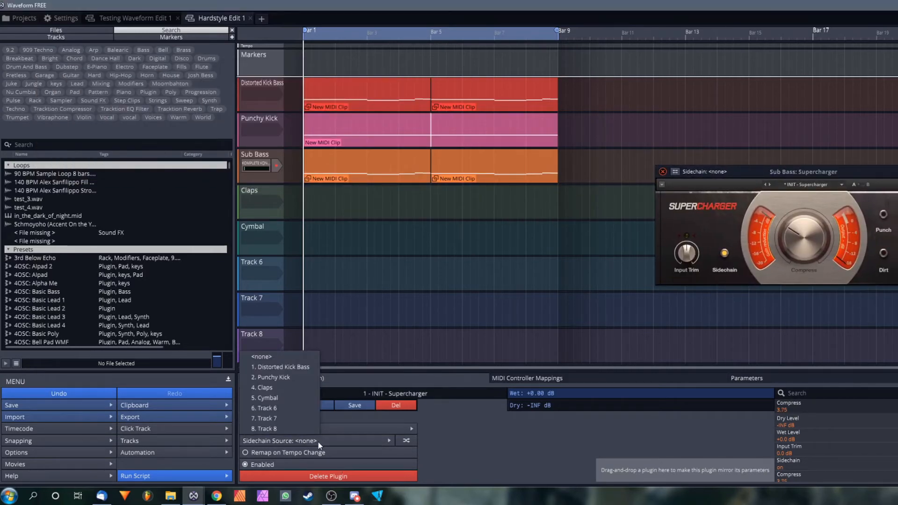
{"action": "left_click", "coordinate": [292, 374]}
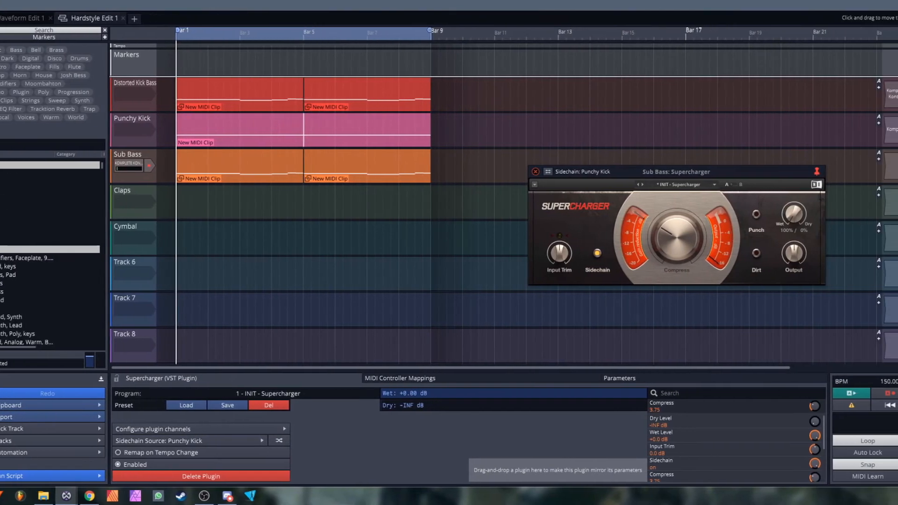
Raise Supercharger's Compress on the Sub Bass to about 4.6, check it during playback, and close the compressor
{"action": "left_click", "coordinate": [580, 165]}
{"action": "left_click_drag", "start_coordinate": [603, 176], "coordinate": [601, 177]}
{"action": "left_click", "coordinate": [411, 18]}
{"action": "key", "text": "space"}
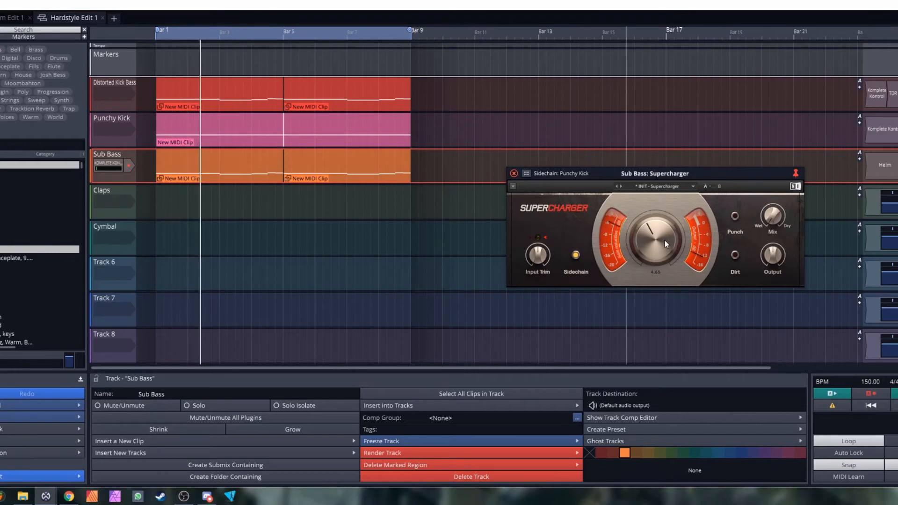
{"action": "left_click_drag", "start_coordinate": [664, 239], "coordinate": [646, 233]}
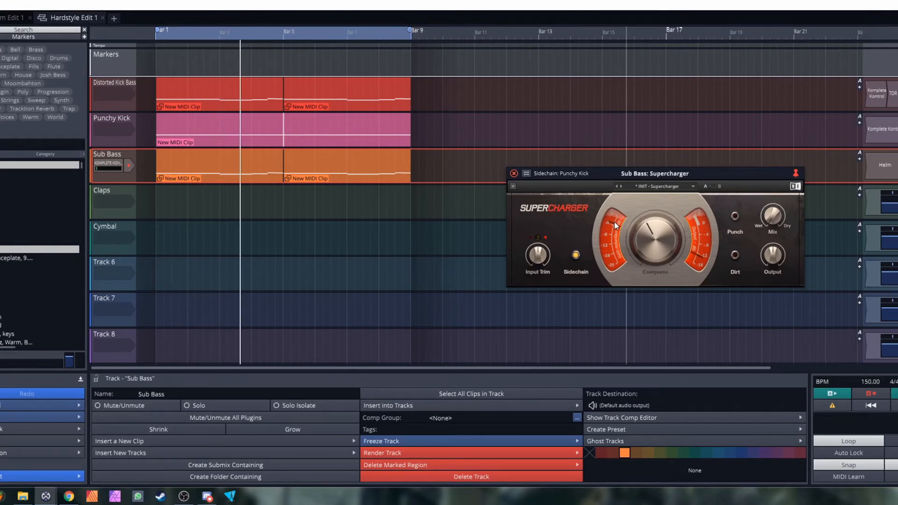
{"action": "left_click", "coordinate": [514, 173]}
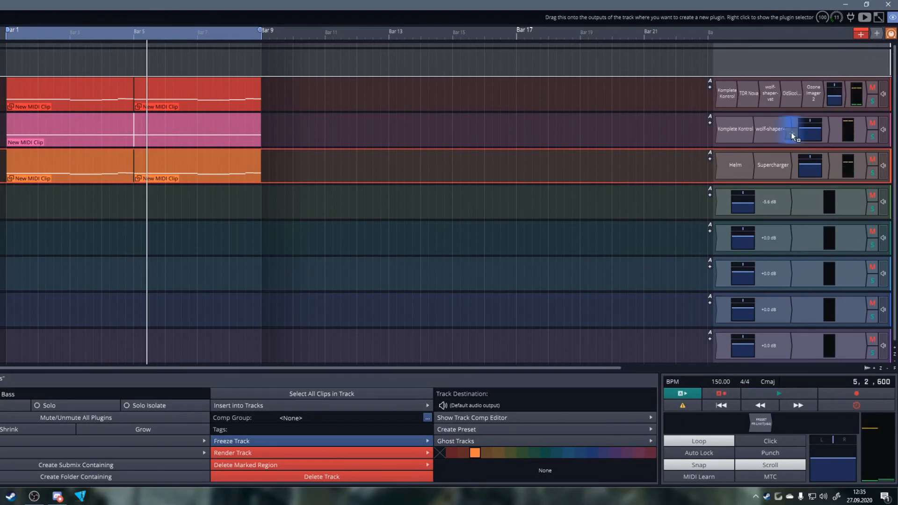
Add the TDR Nova equalizer after wolf-shaper on the Punchy Kick track
{"action": "left_click_drag", "start_coordinate": [791, 133], "coordinate": [791, 134]}
{"action": "mouse_move", "coordinate": [723, 180]}
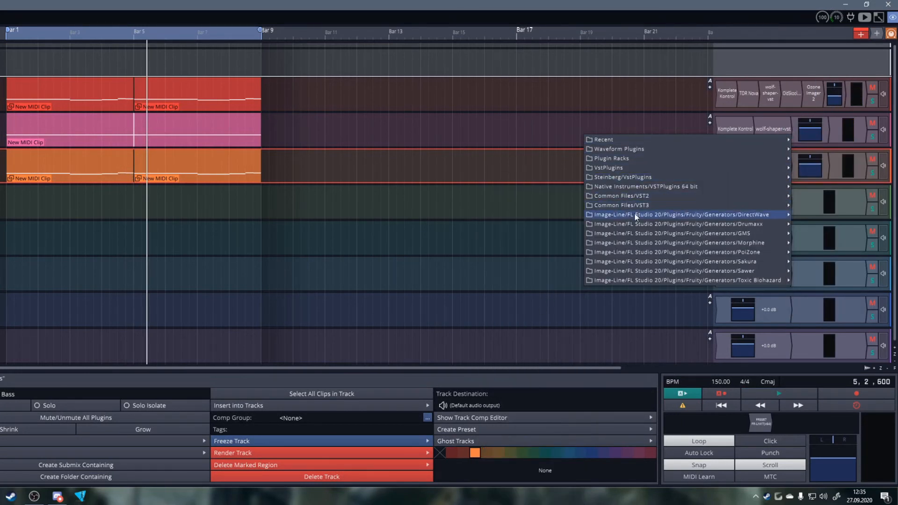
{"action": "mouse_move", "coordinate": [629, 206]}
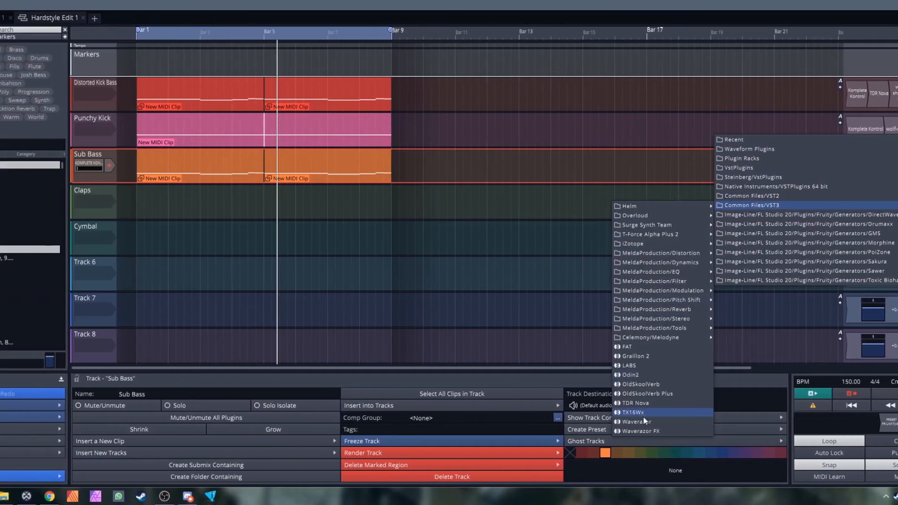
{"action": "left_click", "coordinate": [568, 402]}
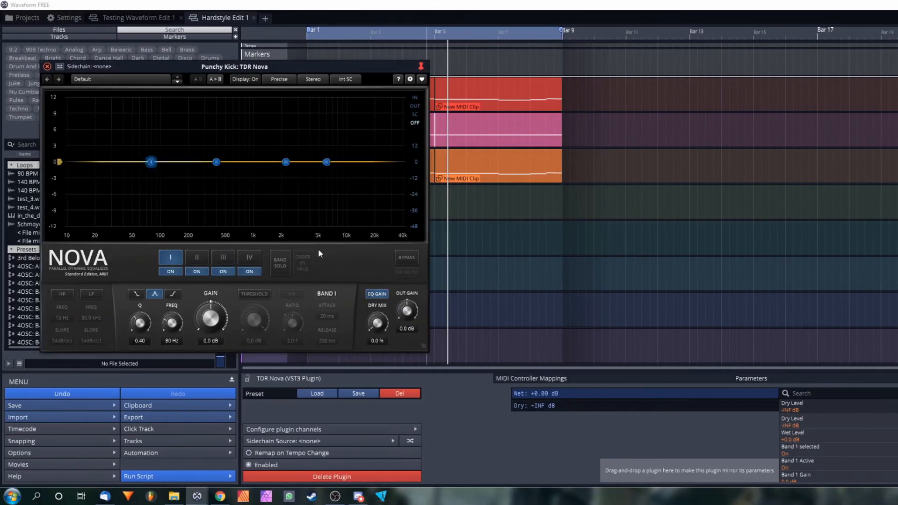
Enable Nova's high-pass and low-pass filters at 12 Hz and 7.3 kHz with a 6 dB/oct low-pass slope, and boost bands II and IV
{"action": "left_click", "coordinate": [86, 295]}
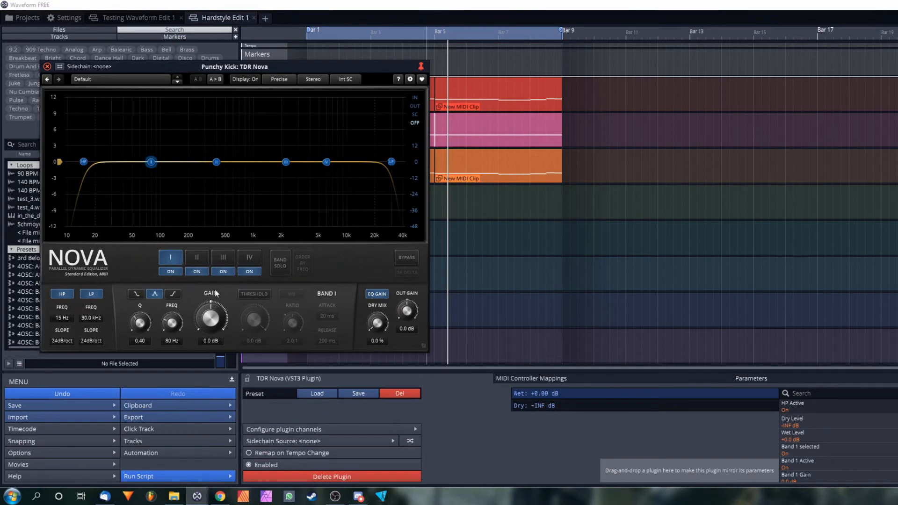
{"action": "left_click", "coordinate": [241, 261]}
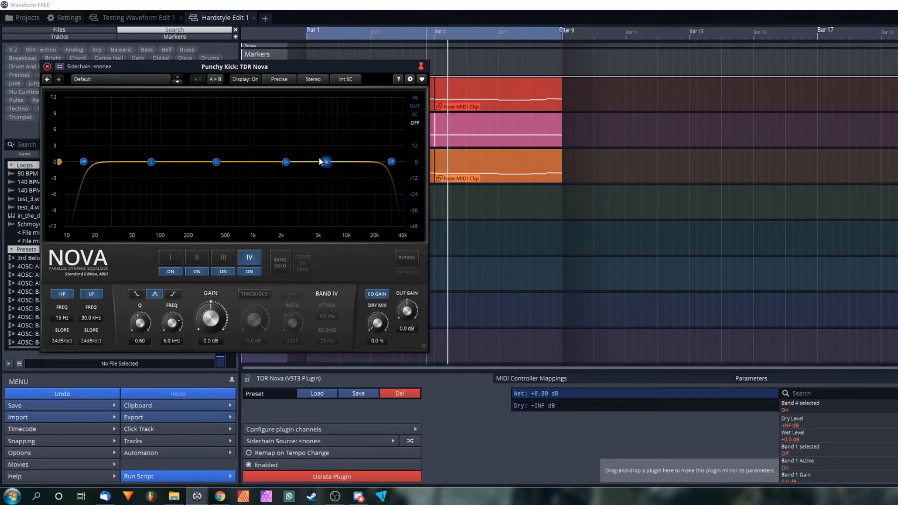
{"action": "left_click_drag", "start_coordinate": [326, 162], "coordinate": [298, 141]}
{"action": "left_click_drag", "start_coordinate": [216, 162], "coordinate": [166, 141]}
{"action": "left_click_drag", "start_coordinate": [391, 162], "coordinate": [325, 185]}
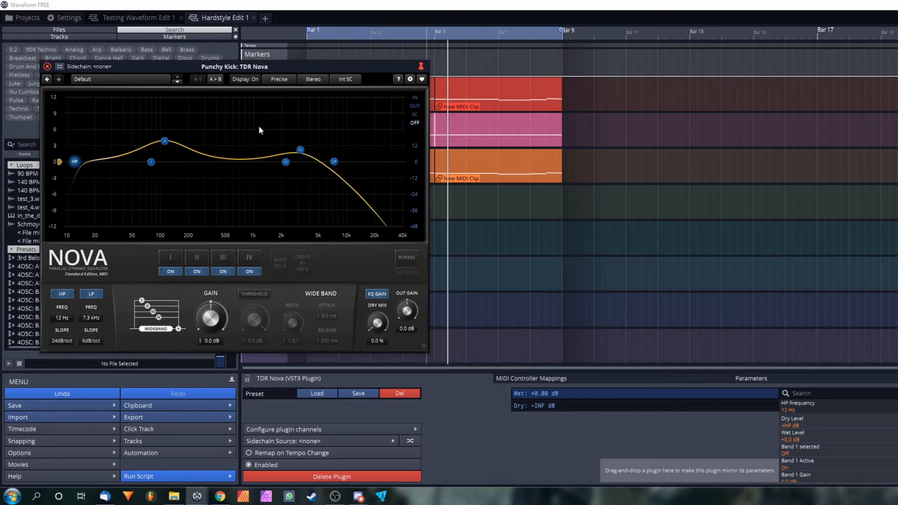
During playback with Nova's output spectrum, set band I to 23 Hz/-1.0 dB, III to 639 Hz/-0.3 dB, IV to 2.7 kHz/3.1 dB and low-pass to 6.1 kHz
{"action": "left_click", "coordinate": [447, 48]}
{"action": "key", "text": "space"}
{"action": "left_click", "coordinate": [414, 106]}
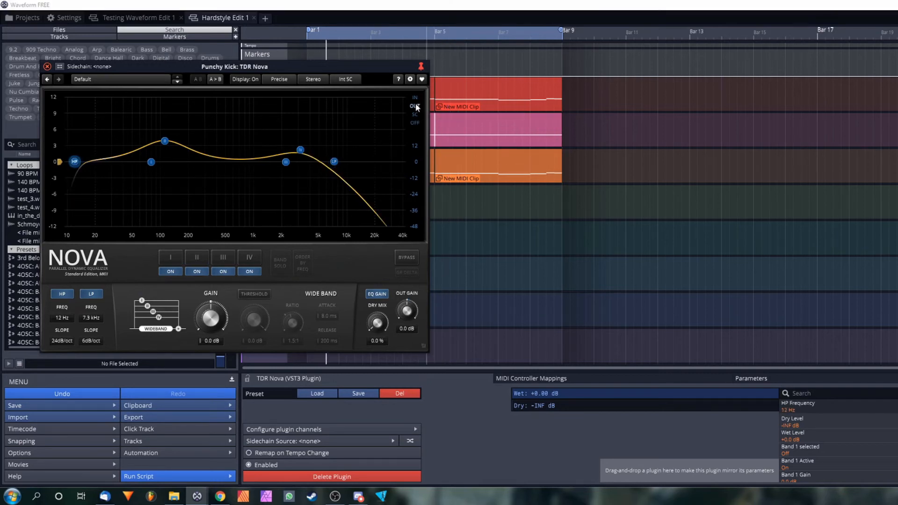
{"action": "left_click_drag", "start_coordinate": [165, 140], "coordinate": [98, 169]}
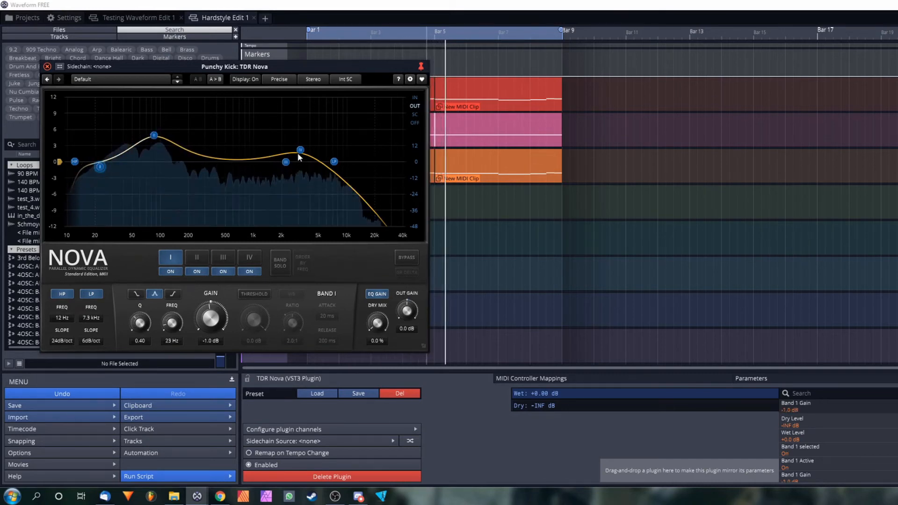
{"action": "left_click_drag", "start_coordinate": [300, 151], "coordinate": [234, 166]}
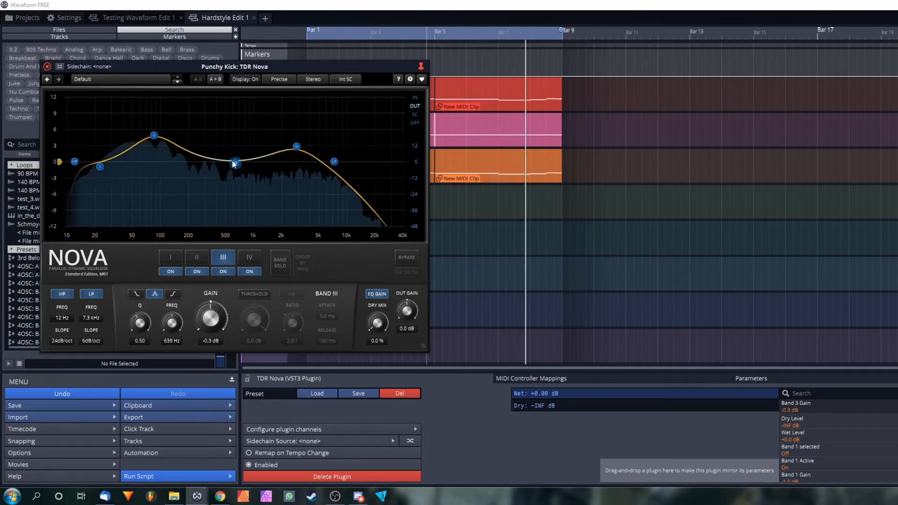
{"action": "left_click_drag", "start_coordinate": [334, 161], "coordinate": [298, 145]}
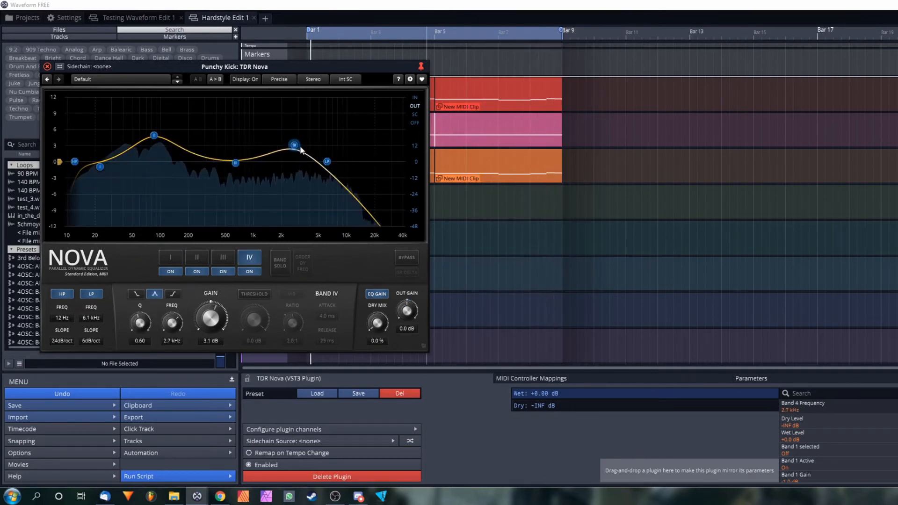
{"action": "left_click", "coordinate": [48, 66]}
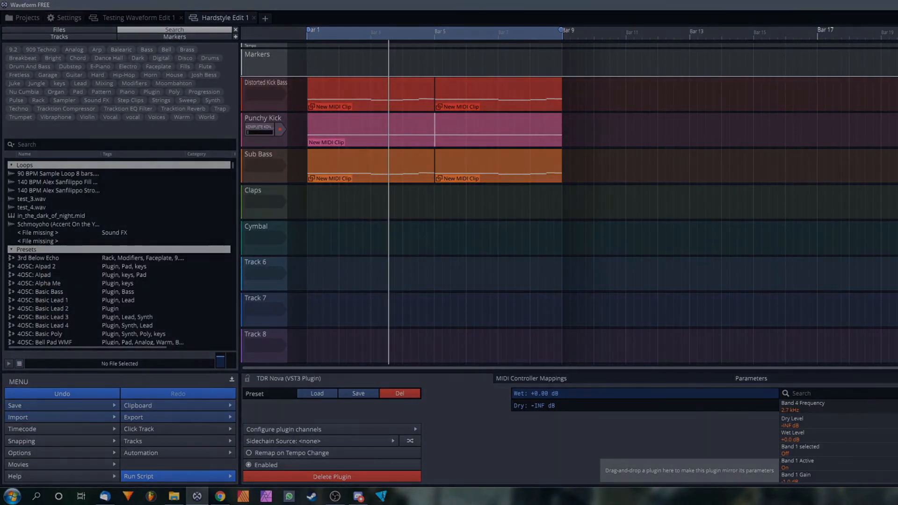
Add the Komplete Kontrol instrument to the Claps track
{"action": "double_click", "coordinate": [893, 94]}
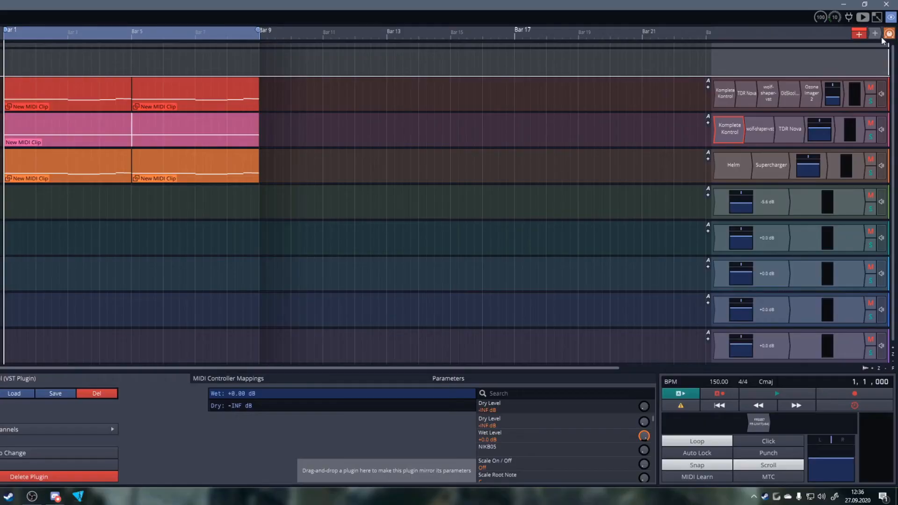
{"action": "left_click_drag", "start_coordinate": [875, 33], "coordinate": [720, 198]}
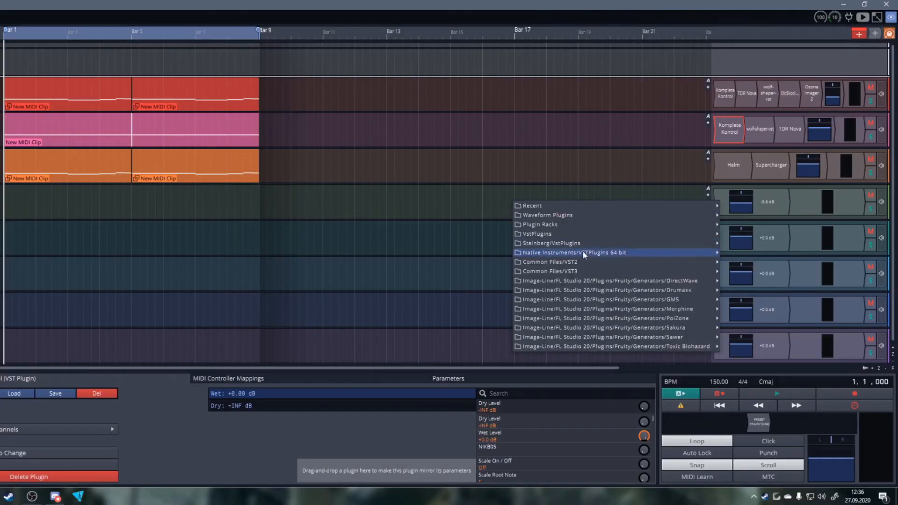
{"action": "mouse_move", "coordinate": [615, 254]}
{"action": "left_click", "coordinate": [767, 263]}
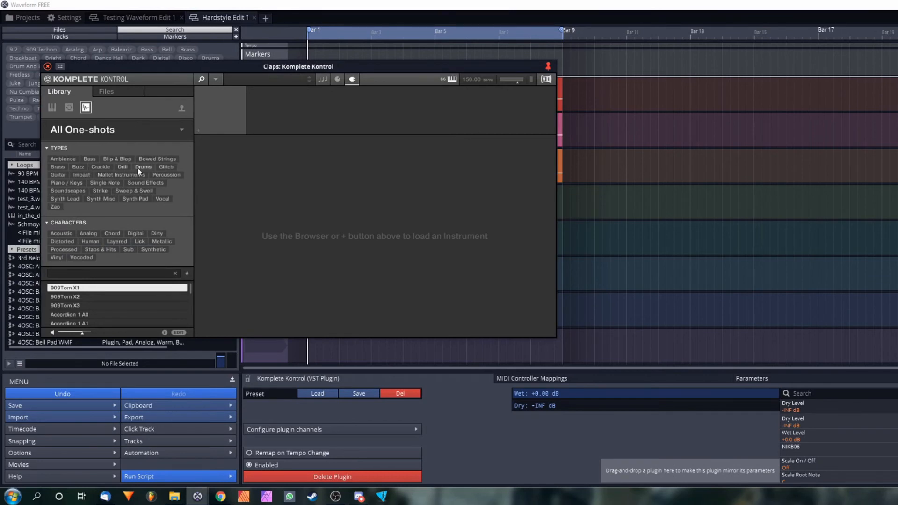
Filter Komplete Kontrol's one-shots to Drums and Clap within the Expansions Selection
{"action": "left_click", "coordinate": [141, 168]}
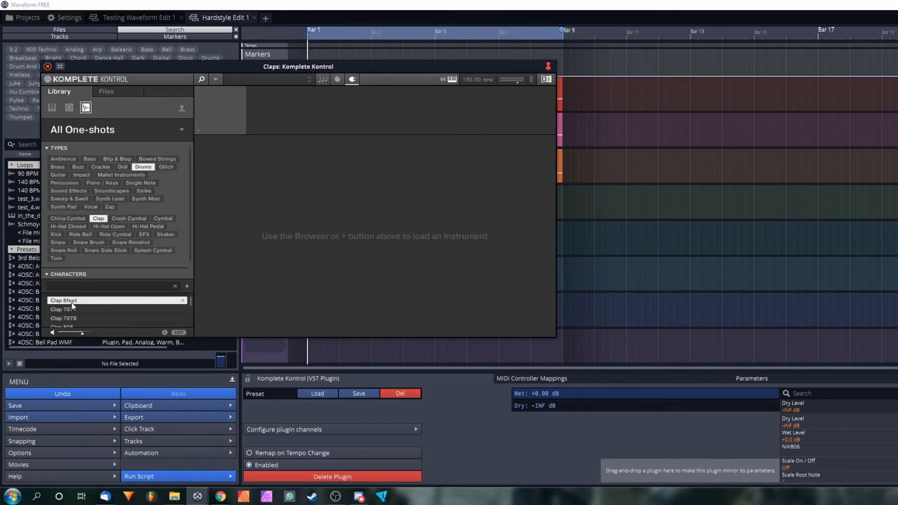
{"action": "left_click", "coordinate": [109, 130]}
{"action": "left_click", "coordinate": [123, 267]}
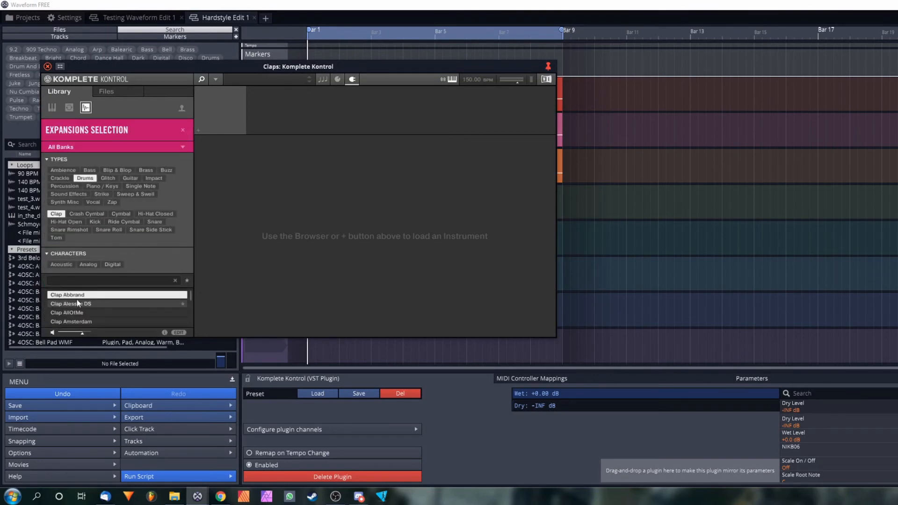
Audition the clap one-shots, load Clap Amsterdam into the sampler, and close Komplete Kontrol
{"action": "key", "text": "Down"}
{"action": "key", "text": "Down"}
{"action": "key", "text": "Down"}
{"action": "key", "text": "Down"}
{"action": "key", "text": "Up"}
{"action": "key", "text": "Up"}
{"action": "key", "text": "Down"}
{"action": "key", "text": "Down"}
{"action": "key", "text": "Up"}
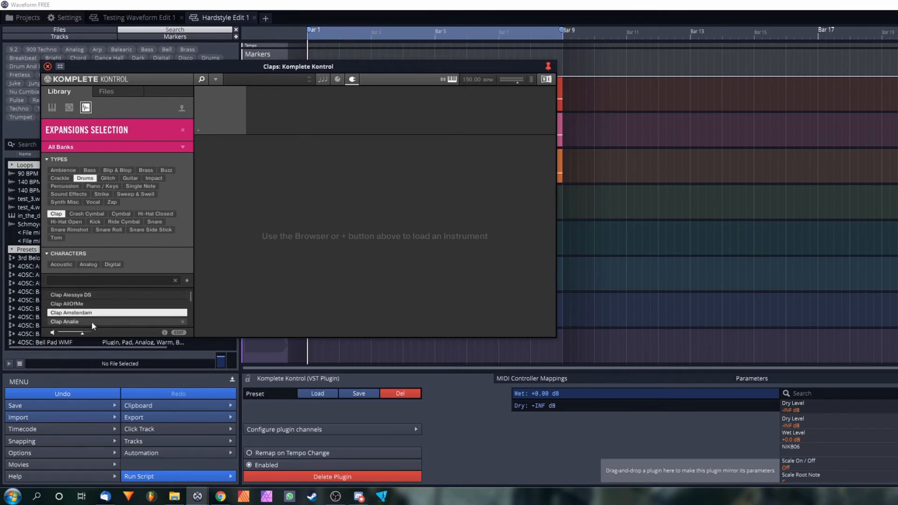
{"action": "left_click", "coordinate": [95, 313]}
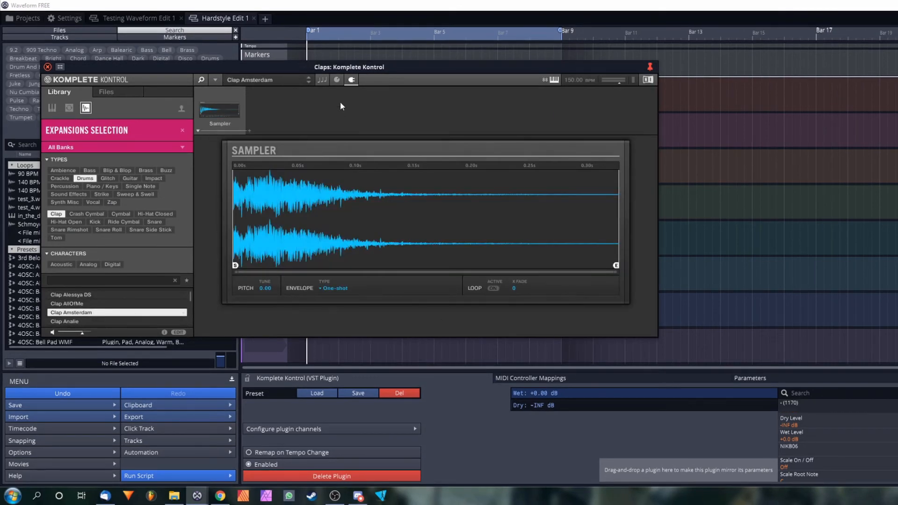
{"action": "left_click", "coordinate": [47, 67]}
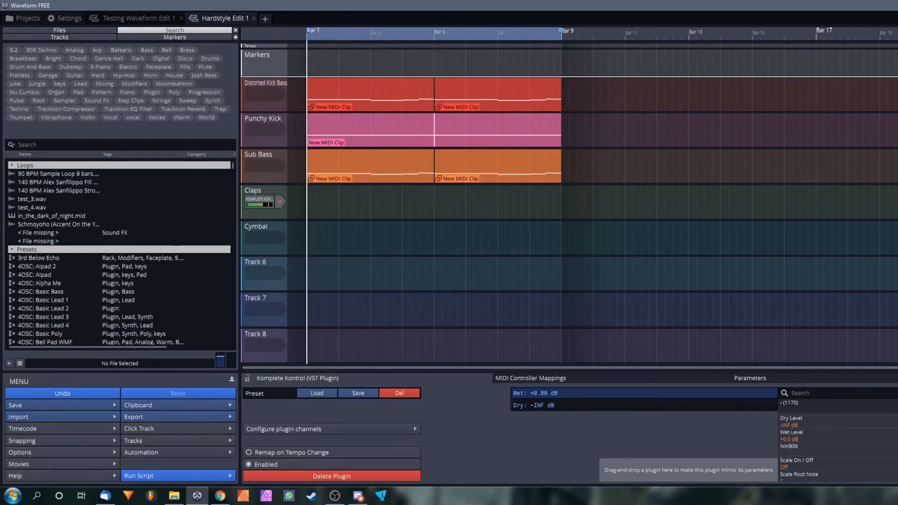
Insert a new MIDI clip from bar 1 to bar 9 on the Claps track and open it for note editing
{"action": "left_click_drag", "start_coordinate": [894, 34], "coordinate": [307, 210]}
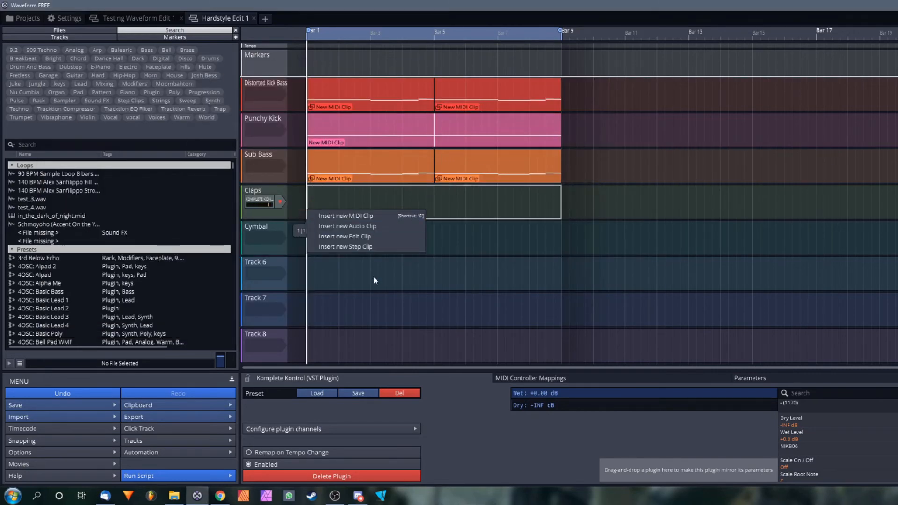
{"action": "left_click", "coordinate": [363, 216]}
{"action": "double_click", "coordinate": [359, 206]}
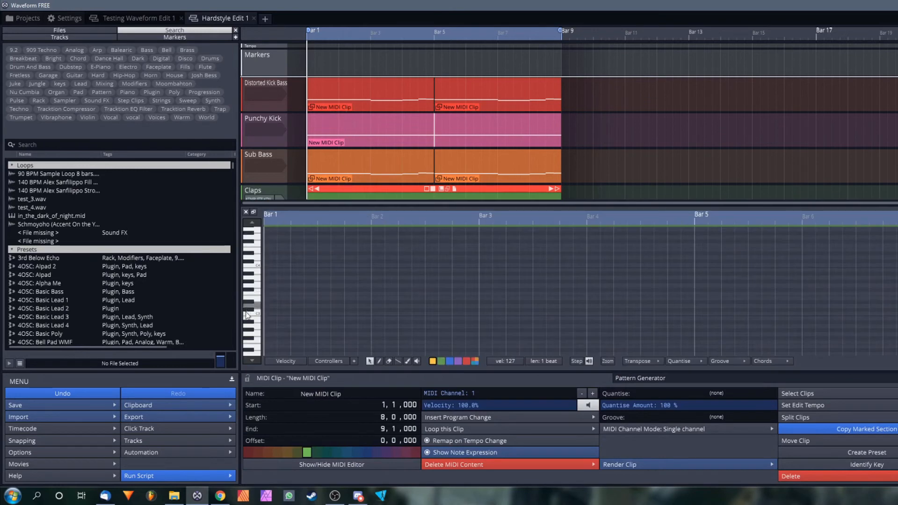
Place one-beat C4 clap notes on every beat of bars 1 and 2
{"action": "left_click", "coordinate": [268, 264]}
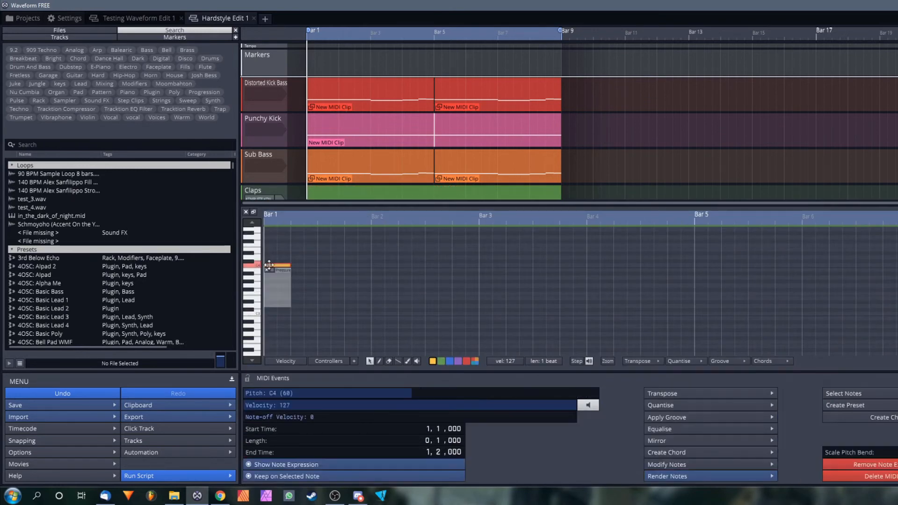
{"action": "left_click", "coordinate": [296, 264]}
{"action": "left_click", "coordinate": [323, 265]}
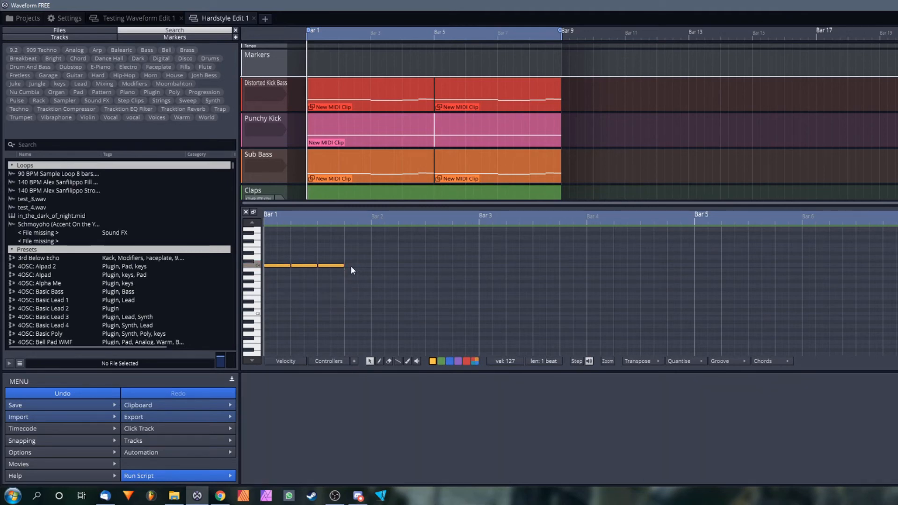
{"action": "left_click", "coordinate": [351, 265]}
{"action": "left_click", "coordinate": [378, 265]}
{"action": "left_click", "coordinate": [405, 266]}
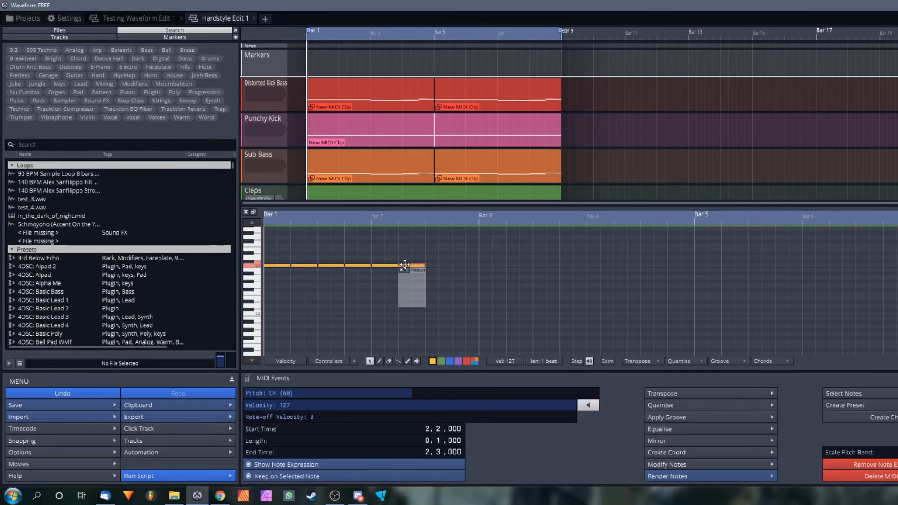
{"action": "left_click", "coordinate": [432, 265]}
{"action": "left_click_drag", "start_coordinate": [446, 265], "coordinate": [447, 265]}
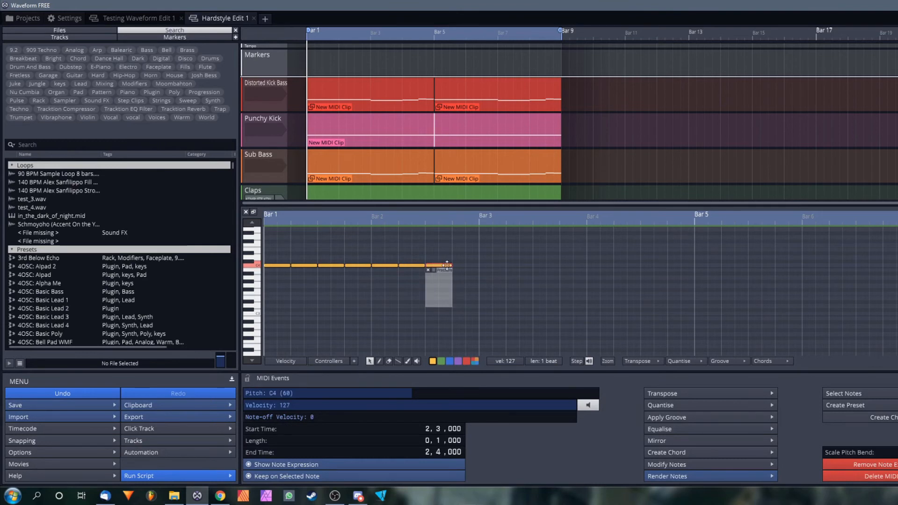
{"action": "left_click", "coordinate": [456, 266]}
Shorten the clap note on beat 4 of bar 2 to 0,0,660 and add a short C4 note after it ending at bar 3
{"action": "scroll", "coordinate": [454, 230], "scroll_direction": "down", "scroll_amount": 1}
{"action": "scroll", "coordinate": [451, 224], "scroll_direction": "up", "scroll_amount": 5}
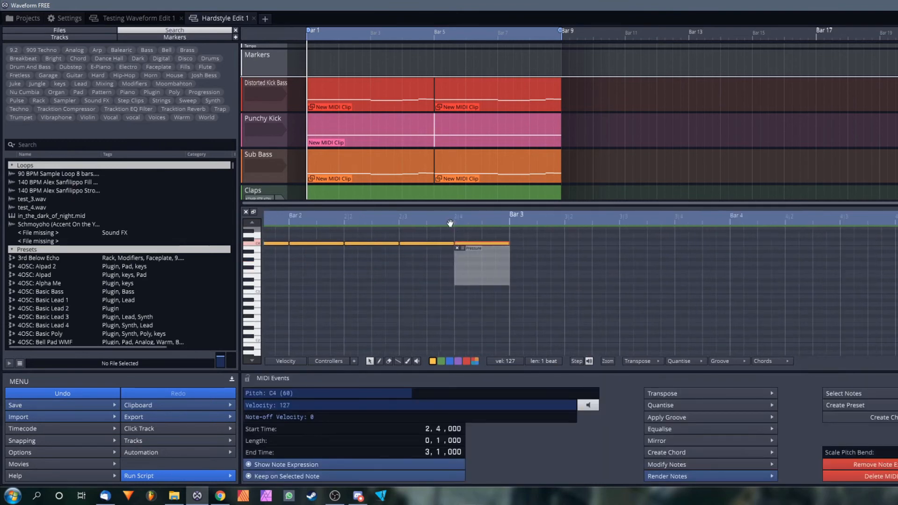
{"action": "scroll", "coordinate": [573, 260], "scroll_direction": "up", "scroll_amount": 2}
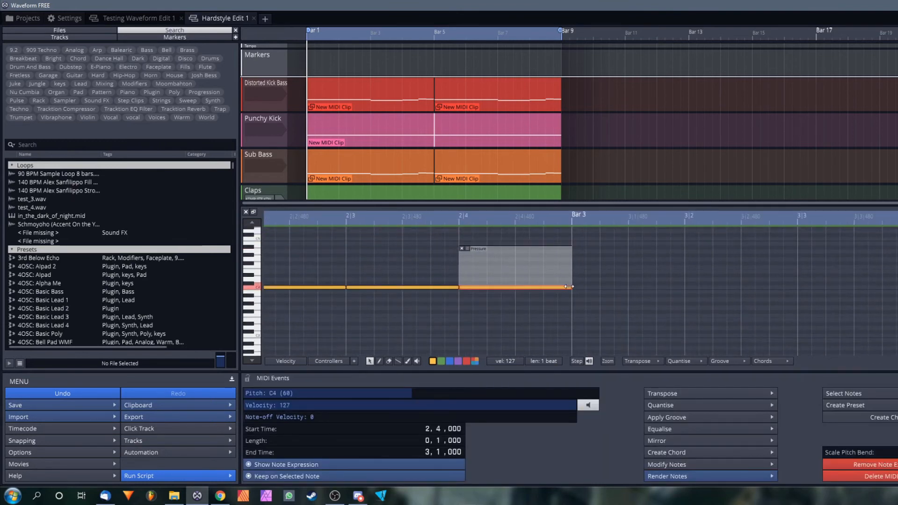
{"action": "left_click_drag", "start_coordinate": [568, 287], "coordinate": [532, 287]}
{"action": "double_click", "coordinate": [535, 287]}
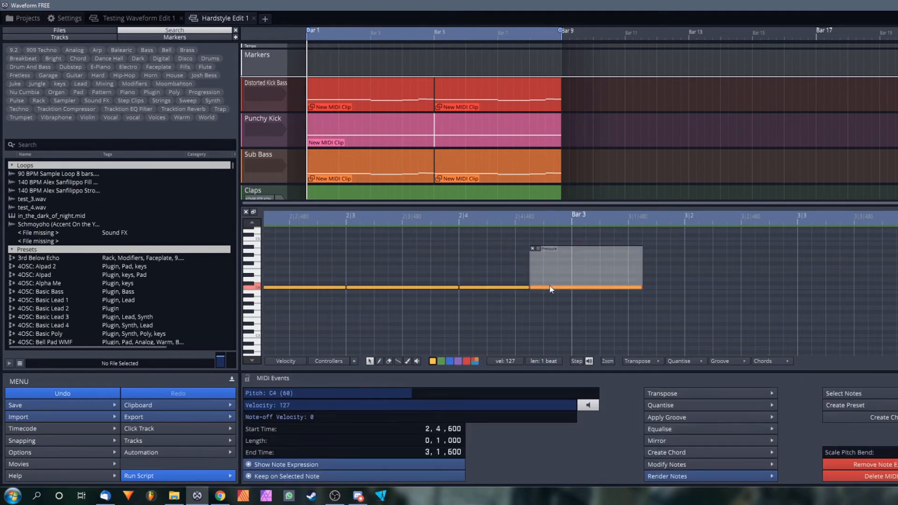
{"action": "left_click_drag", "start_coordinate": [591, 287], "coordinate": [569, 295]}
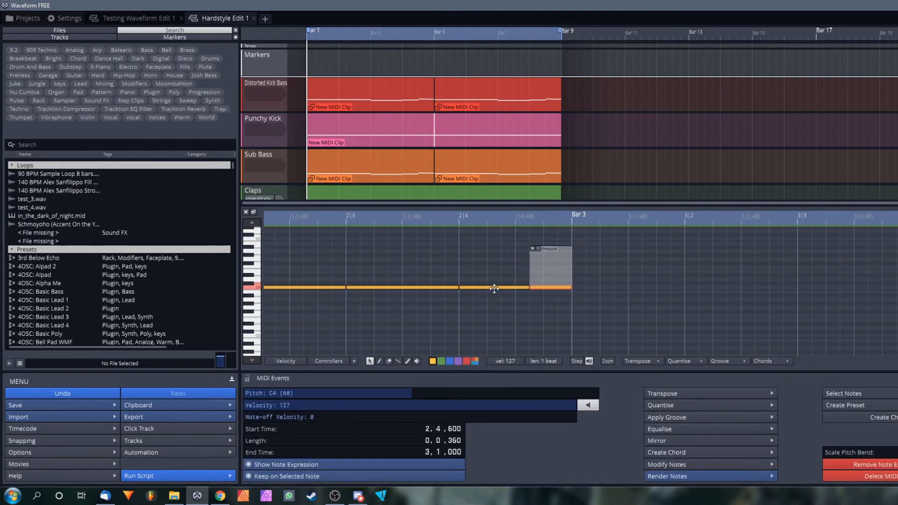
{"action": "left_click", "coordinate": [533, 288]}
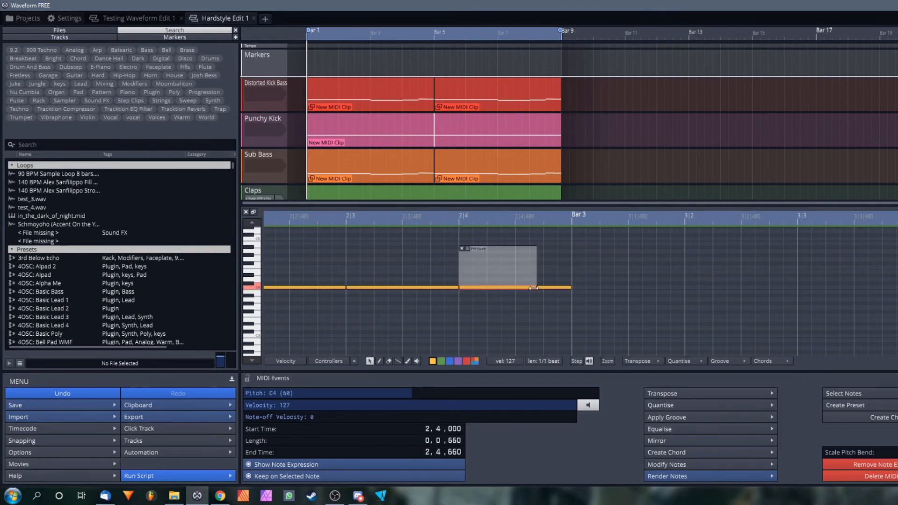
Play the arrangement from bar 1 to check the claps against the kick and bass tracks
{"action": "scroll", "coordinate": [514, 141], "scroll_direction": "down", "scroll_amount": 3}
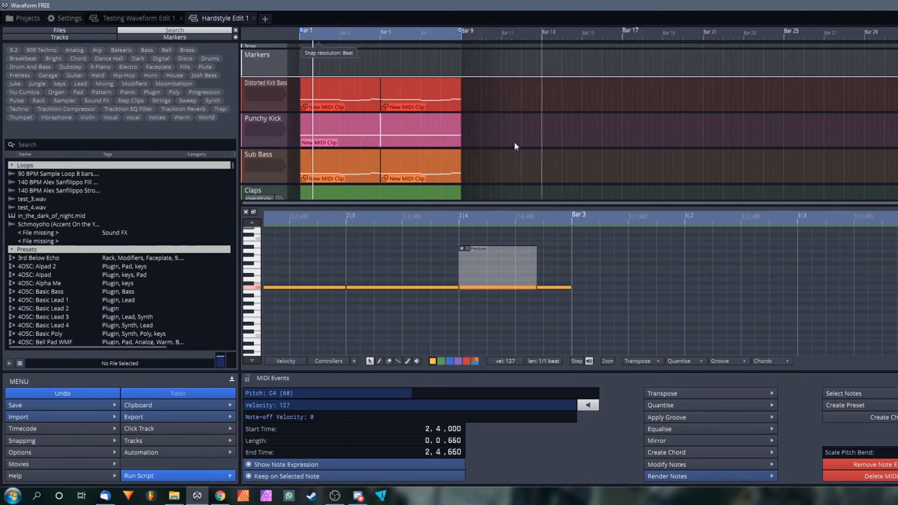
{"action": "scroll", "coordinate": [514, 142], "scroll_direction": "down", "scroll_amount": 2}
{"action": "scroll", "coordinate": [515, 141], "scroll_direction": "up", "scroll_amount": 1}
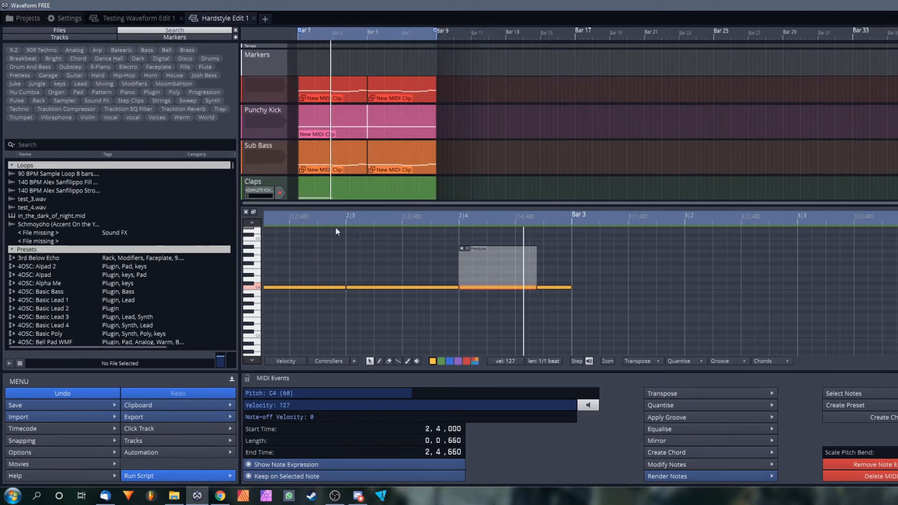
Duplicate the clap notes of bars 1 and 2 into bars 3 and 4
{"action": "key", "text": "F7"}
{"action": "left_click_drag", "start_coordinate": [532, 224], "coordinate": [710, 239]}
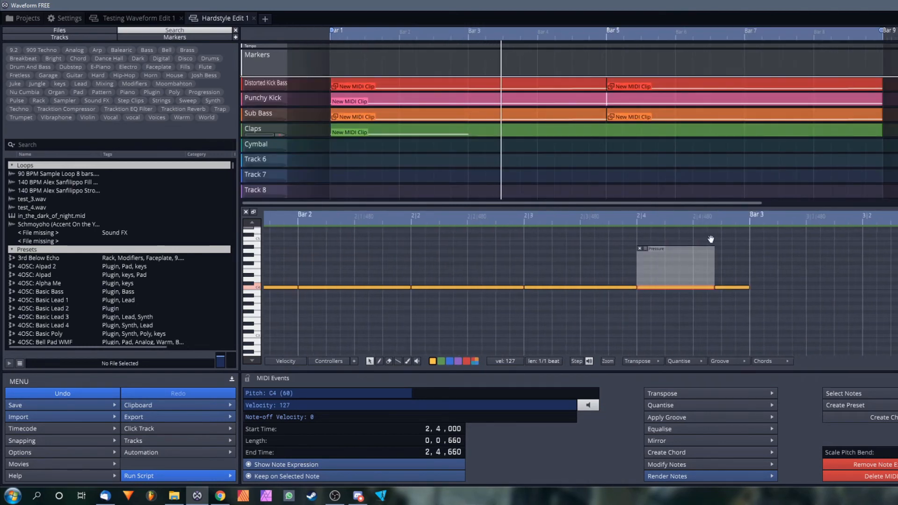
{"action": "scroll", "coordinate": [529, 216], "scroll_direction": "down", "scroll_amount": 4}
{"action": "left_click_drag", "start_coordinate": [681, 283], "coordinate": [314, 320]}
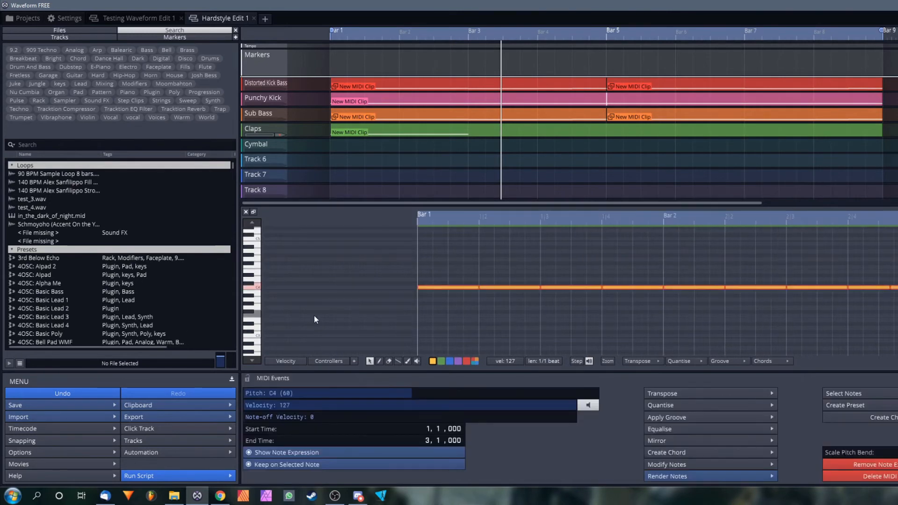
{"action": "left_click_drag", "start_coordinate": [819, 268], "coordinate": [641, 304]}
{"action": "left_click_drag", "start_coordinate": [835, 258], "coordinate": [372, 310]}
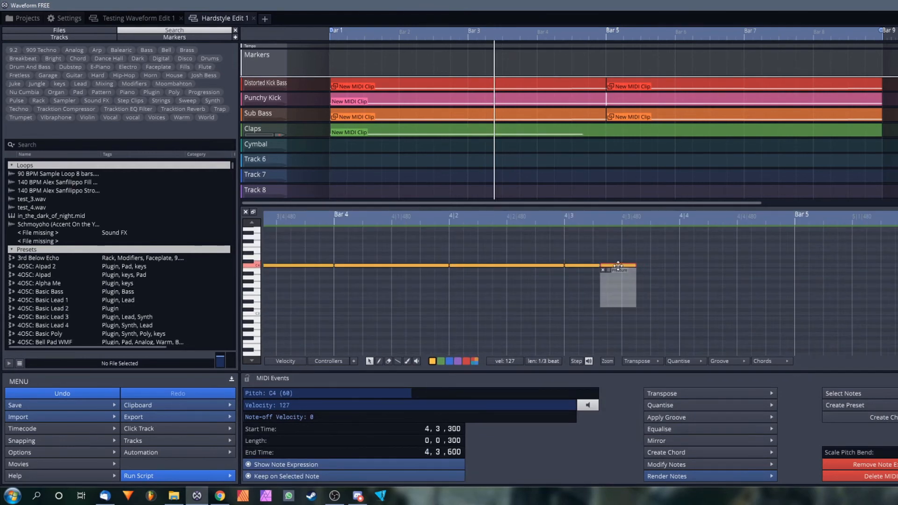
Fill beat 3 of bar 4 with three short C4 claps and duplicate them onto beat 4
{"action": "double_click", "coordinate": [638, 266]}
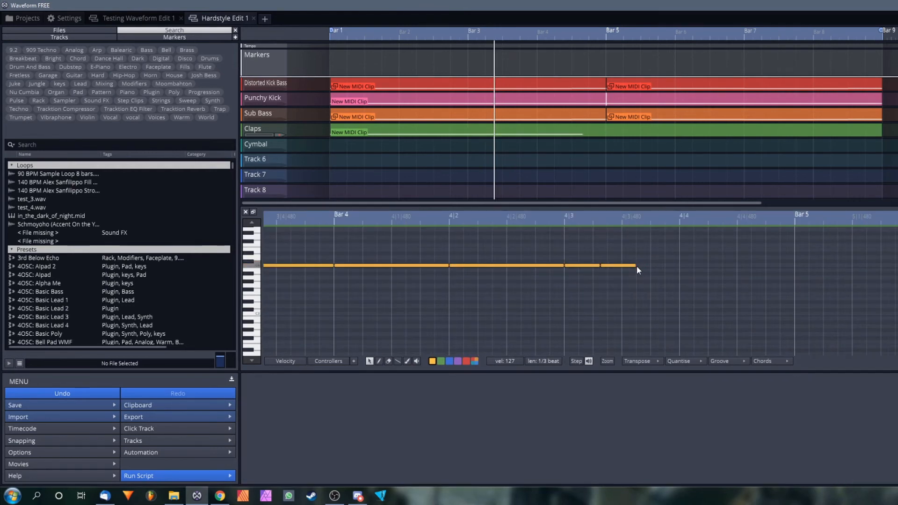
{"action": "left_click", "coordinate": [638, 266]}
{"action": "double_click", "coordinate": [647, 266]}
{"action": "left_click", "coordinate": [632, 265]}
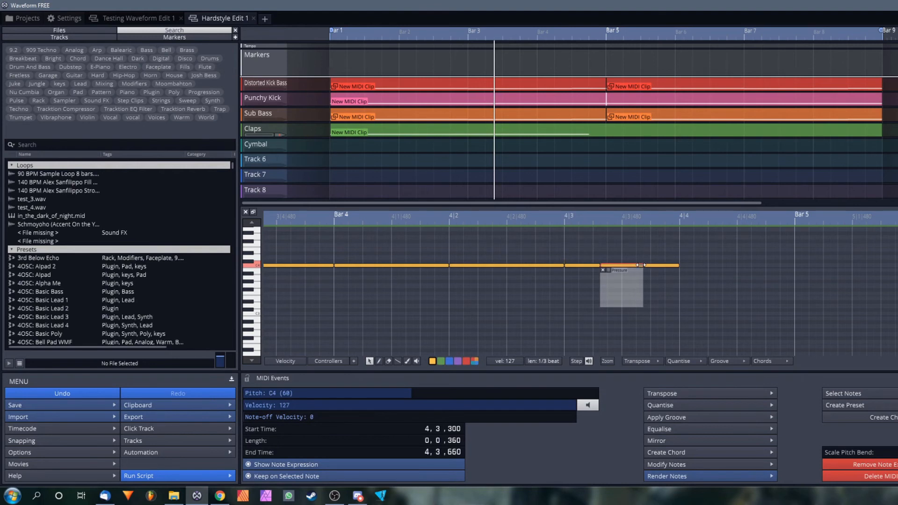
{"action": "left_click_drag", "start_coordinate": [689, 254], "coordinate": [592, 274]}
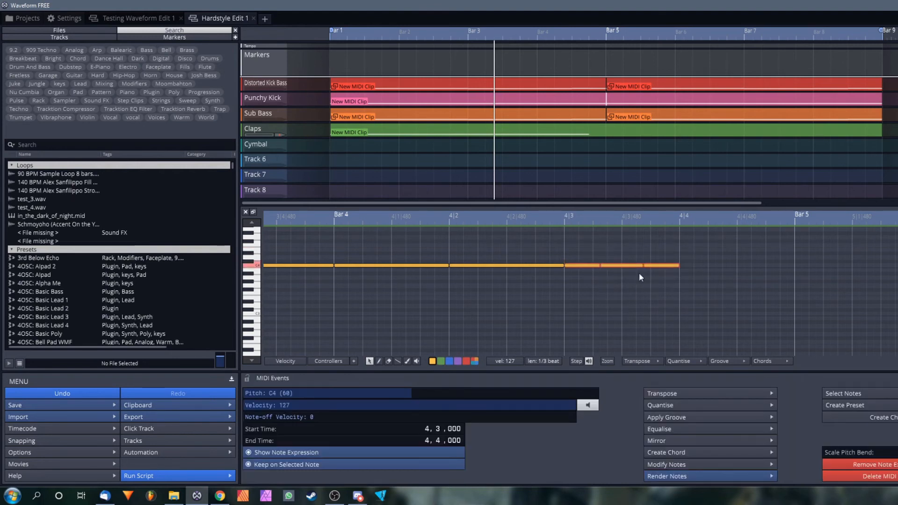
{"action": "key", "text": "ctrl+d"}
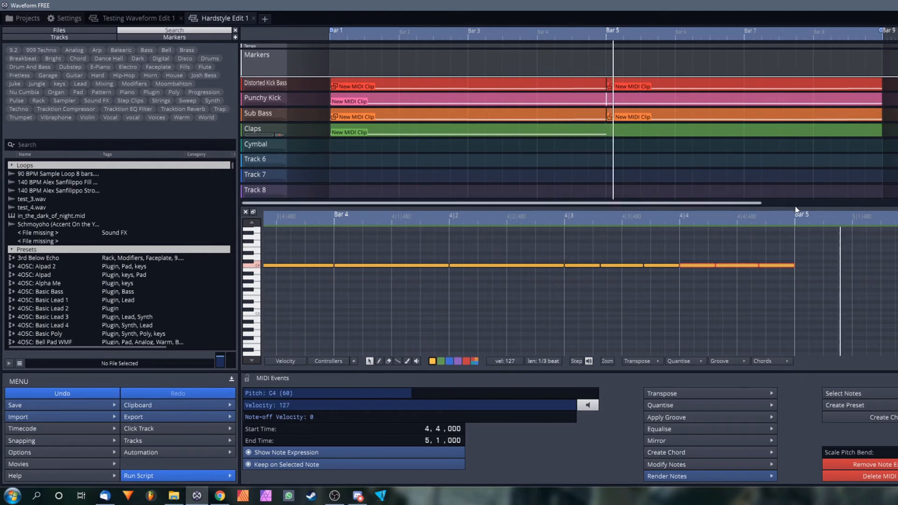
Trim the Claps clip to end at bar 5 and place a linked copy from bar 5 to bar 9
{"action": "left_click_drag", "start_coordinate": [879, 127], "coordinate": [604, 132]}
{"action": "left_click_drag", "start_coordinate": [485, 132], "coordinate": [759, 136]}
{"action": "scroll", "coordinate": [637, 74], "scroll_direction": "down", "scroll_amount": 3}
Play the beat from bar 1 to check the extended clap pattern, and close the MIDI editor
{"action": "key", "text": "w"}
{"action": "key", "text": "space"}
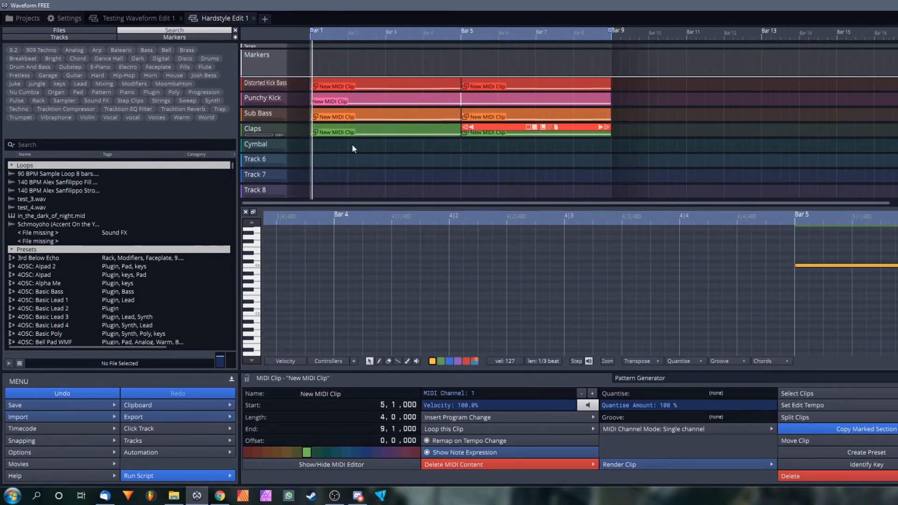
{"action": "left_click", "coordinate": [246, 212]}
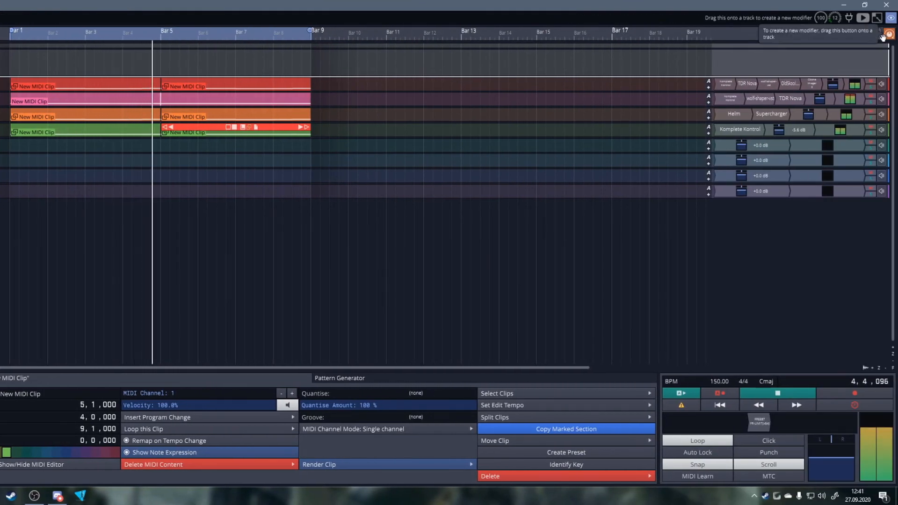
{"action": "key", "text": "space"}
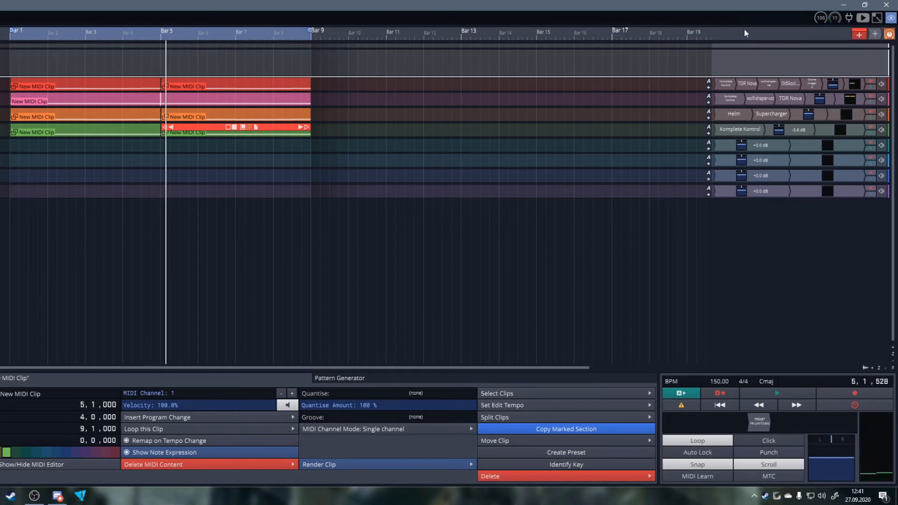
Insert the wolf-shaper-vst plugin after Komplete Kontrol on the Claps track, shrinking its window and moving it clear of the track names
{"action": "left_click_drag", "start_coordinate": [876, 33], "coordinate": [761, 133]}
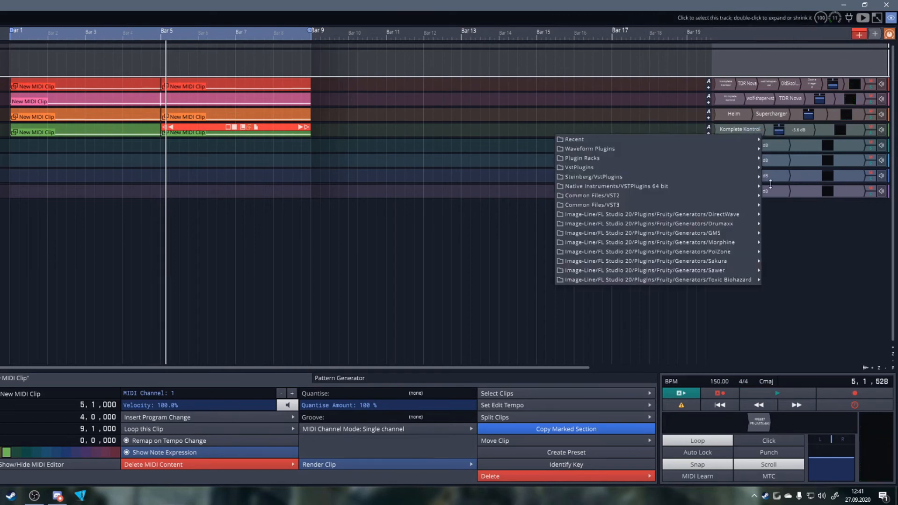
{"action": "mouse_move", "coordinate": [636, 205]}
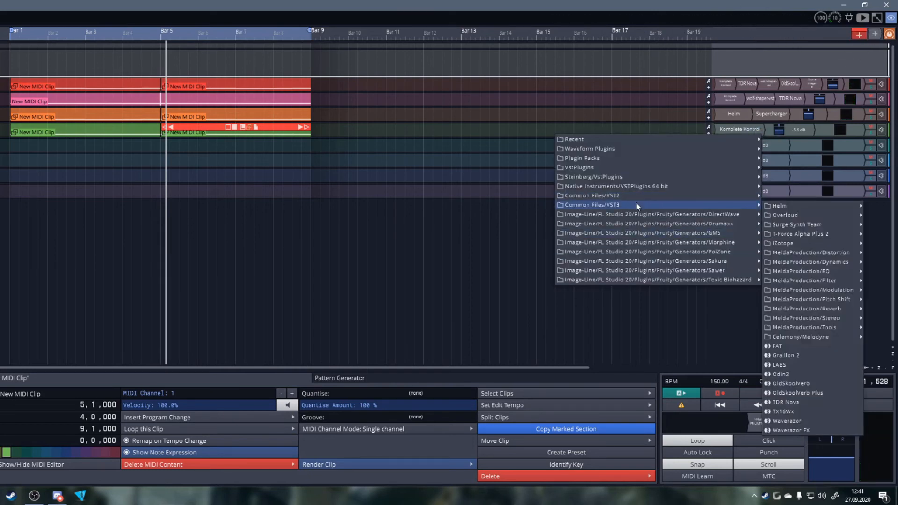
{"action": "mouse_move", "coordinate": [655, 167]}
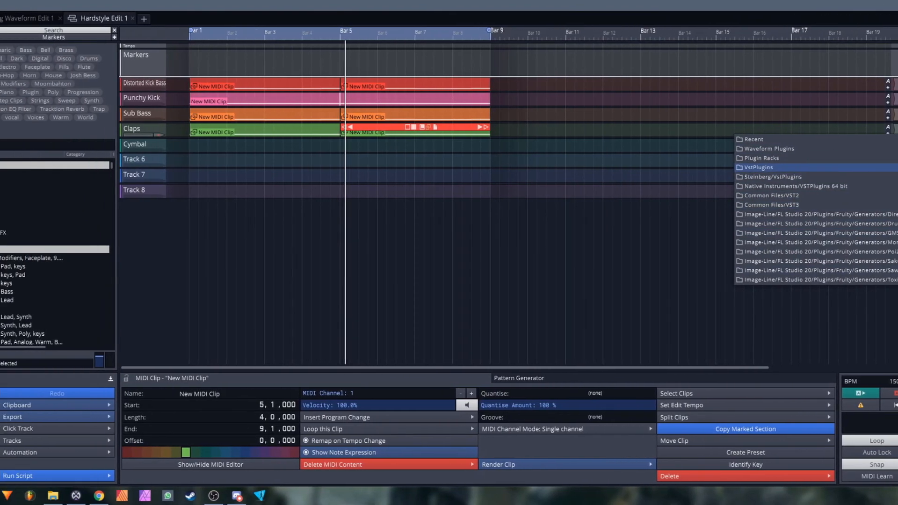
{"action": "left_click", "coordinate": [891, 449]}
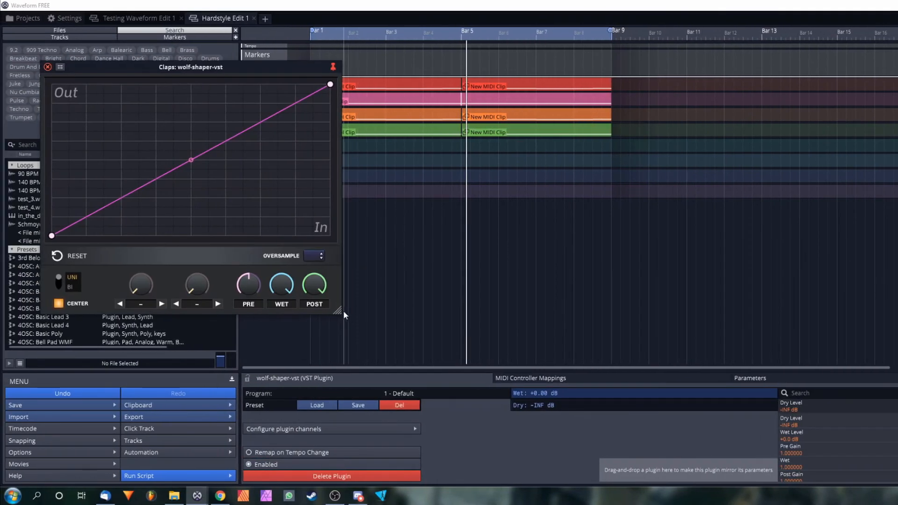
{"action": "left_click_drag", "start_coordinate": [344, 311], "coordinate": [329, 275]}
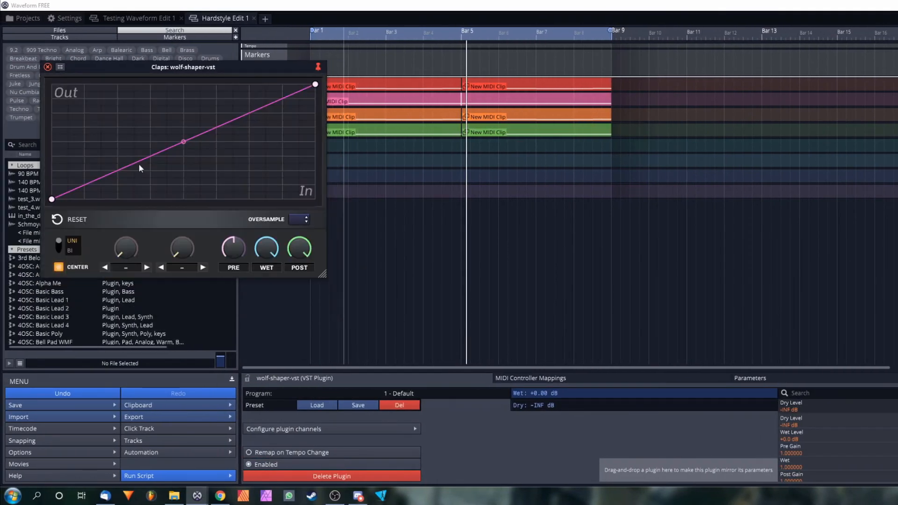
{"action": "left_click_drag", "start_coordinate": [247, 79], "coordinate": [580, 144]}
Add a point high on the claps' waveshaper curve and bow the segment below it upward while listening to the loop
{"action": "double_click", "coordinate": [536, 158]}
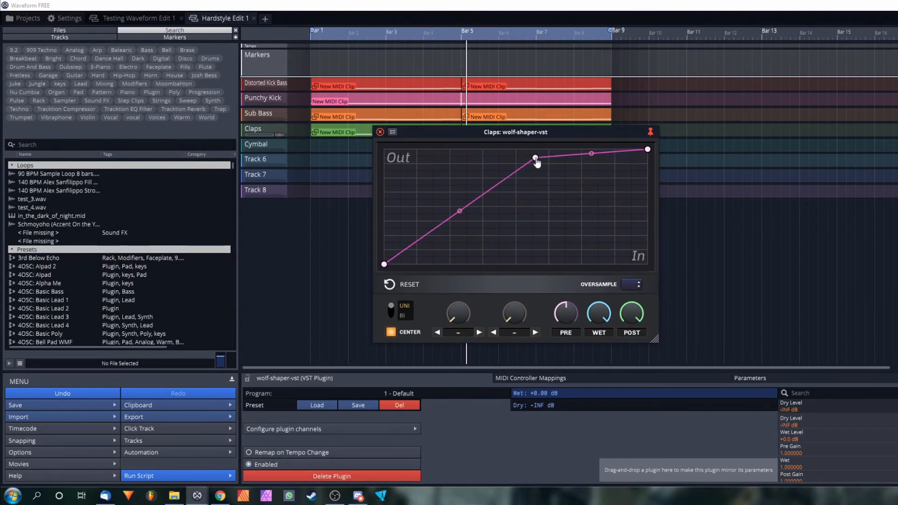
{"action": "left_click", "coordinate": [454, 74]}
{"action": "key", "text": "space"}
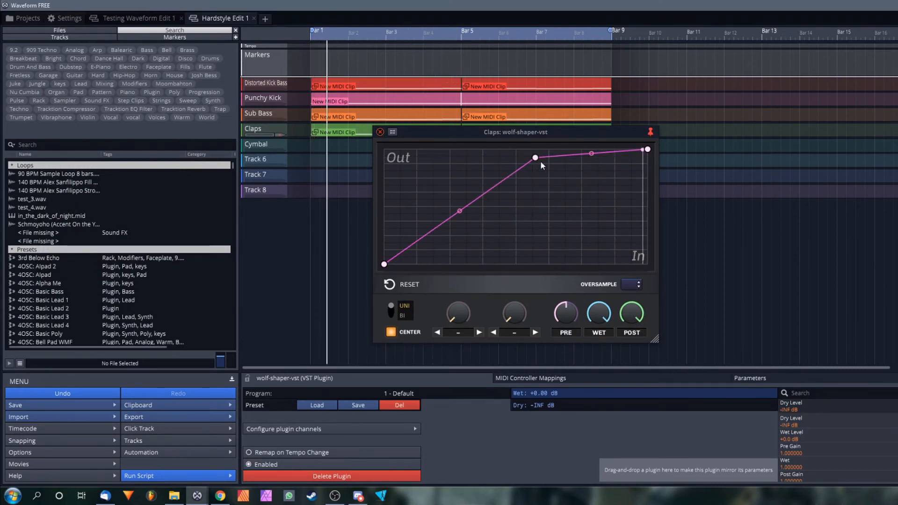
{"action": "left_click_drag", "start_coordinate": [459, 211], "coordinate": [460, 203]}
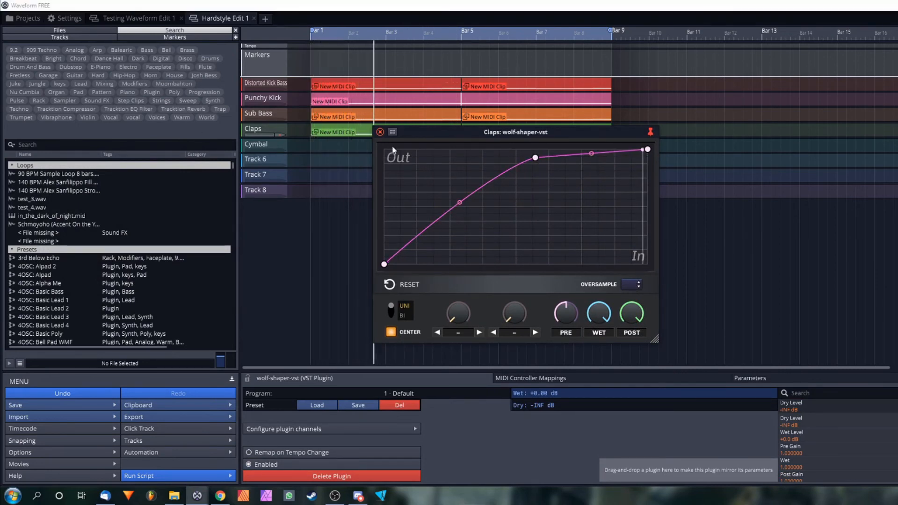
{"action": "left_click", "coordinate": [379, 132]}
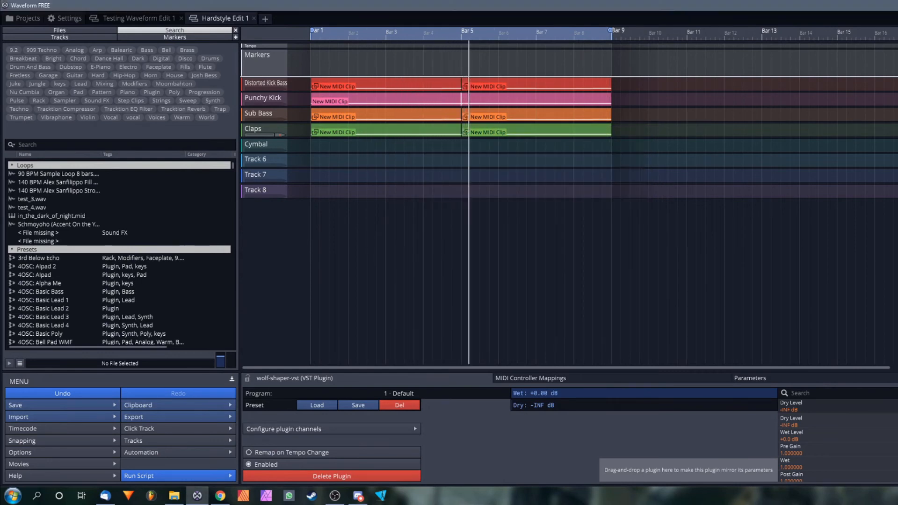
Add the OldSkoolVerb reverb with its default settings to the Claps track and listen to it from bar 1
{"action": "left_click_drag", "start_coordinate": [897, 18], "coordinate": [897, 131]}
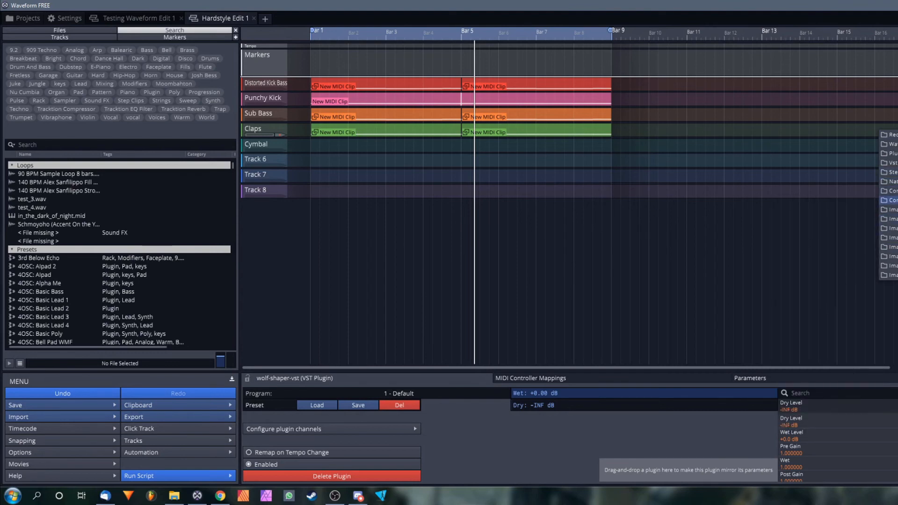
{"action": "mouse_move", "coordinate": [888, 200]}
{"action": "left_click", "coordinate": [826, 380]}
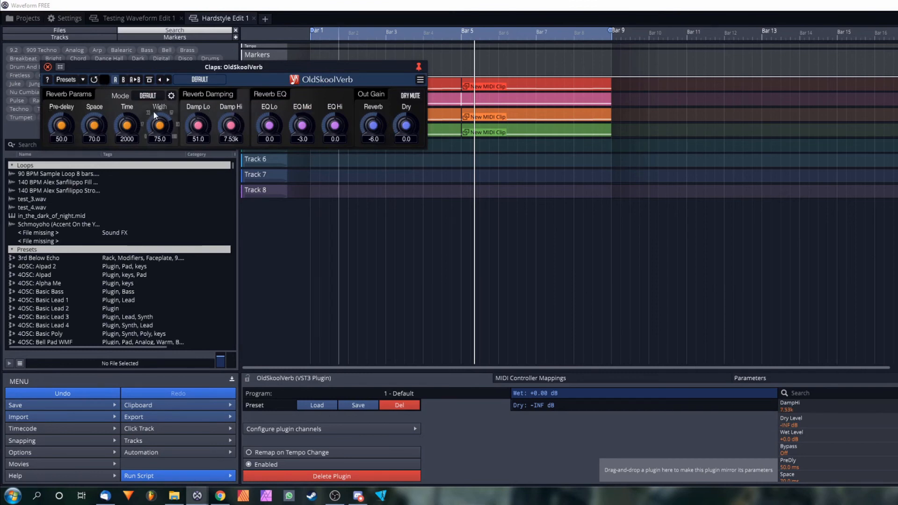
{"action": "left_click", "coordinate": [493, 28]}
{"action": "key", "text": "space"}
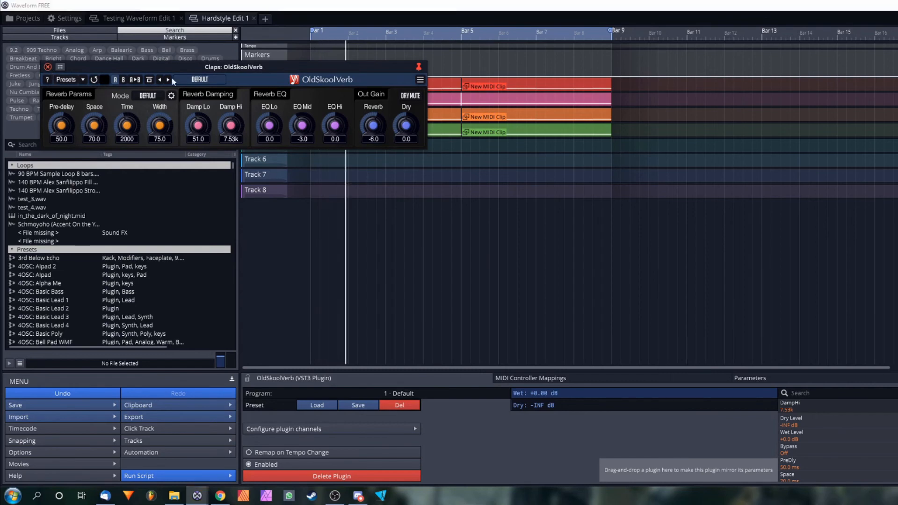
{"action": "left_click", "coordinate": [48, 67]}
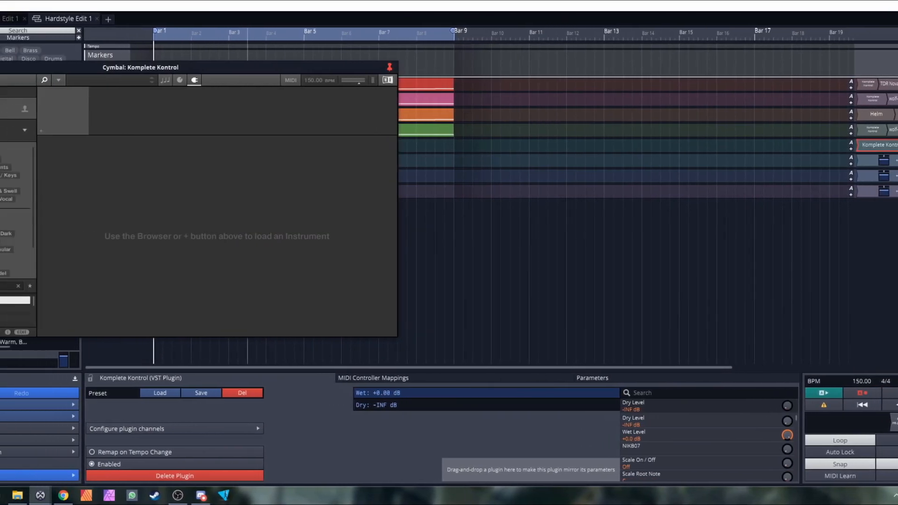
Filter the Cymbal track's Komplete Kontrol library to Drums and Cymbal one-shots from Expansions Selection
{"action": "left_click", "coordinate": [10, 126]}
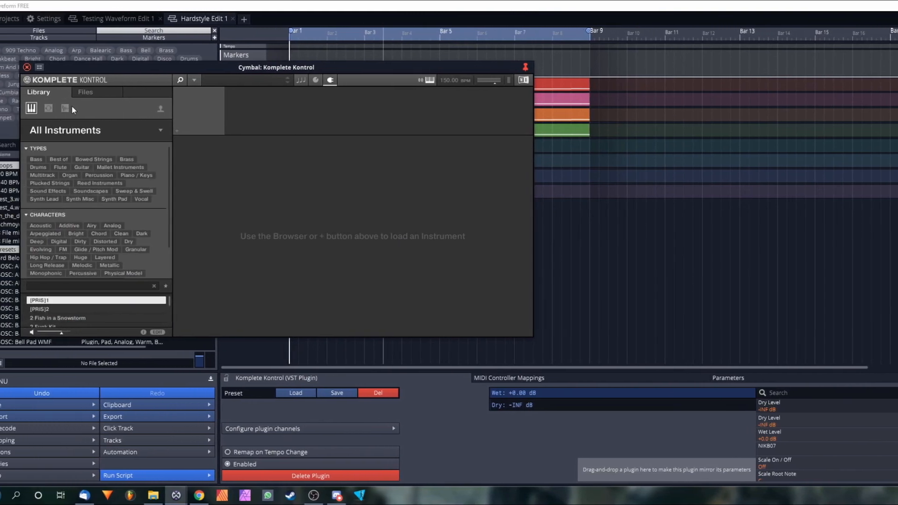
{"action": "left_click", "coordinate": [1, 108]}
{"action": "left_click", "coordinate": [12, 131]}
{"action": "left_click", "coordinate": [116, 215]}
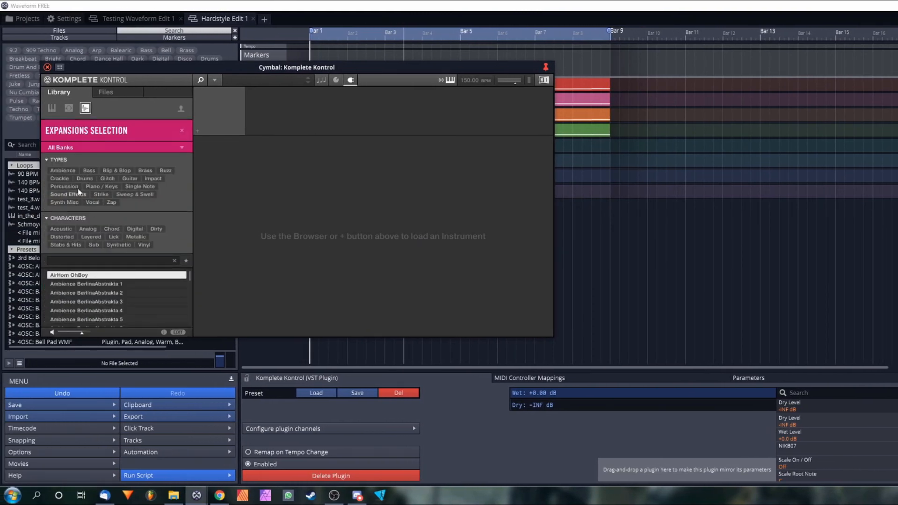
{"action": "left_click", "coordinate": [85, 178]}
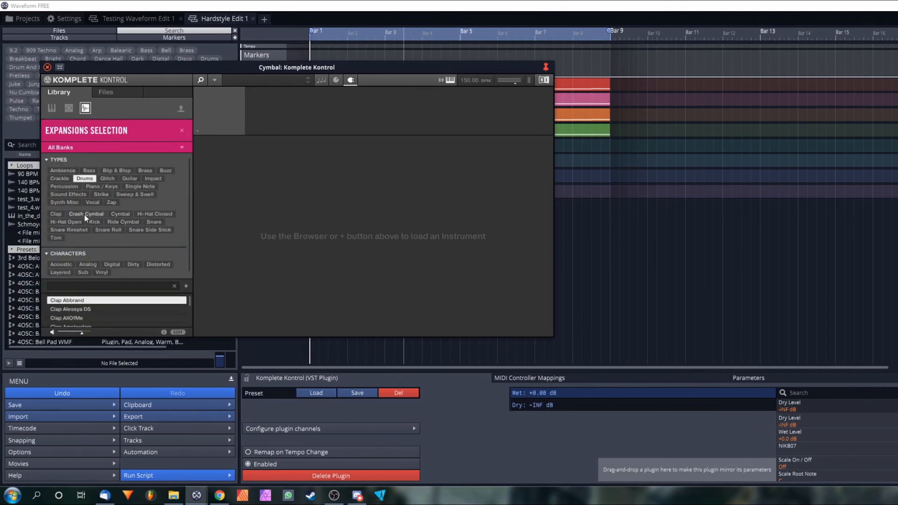
{"action": "left_click", "coordinate": [123, 215]}
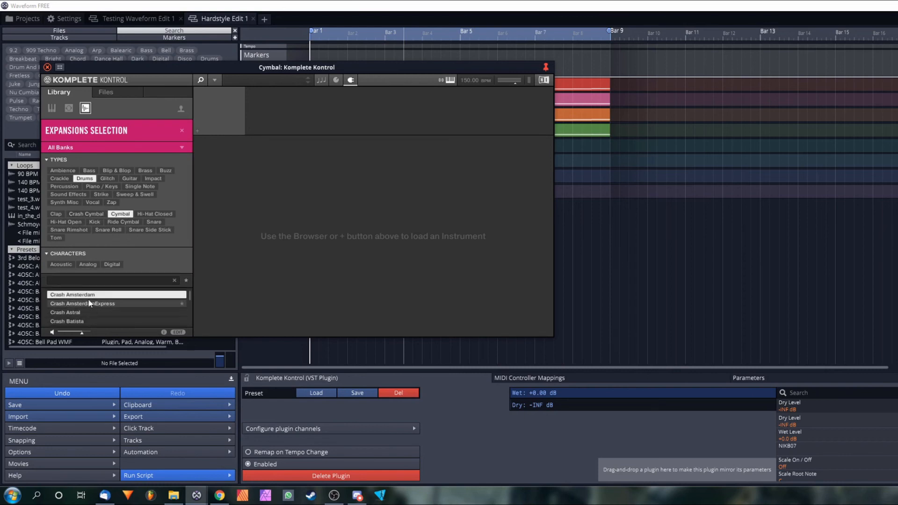
Audition the crash samples, load Crash Batista into the Cymbal track's sampler and close the plugin window
{"action": "left_click", "coordinate": [115, 311]}
{"action": "key", "text": "Down"}
{"action": "key", "text": "Down"}
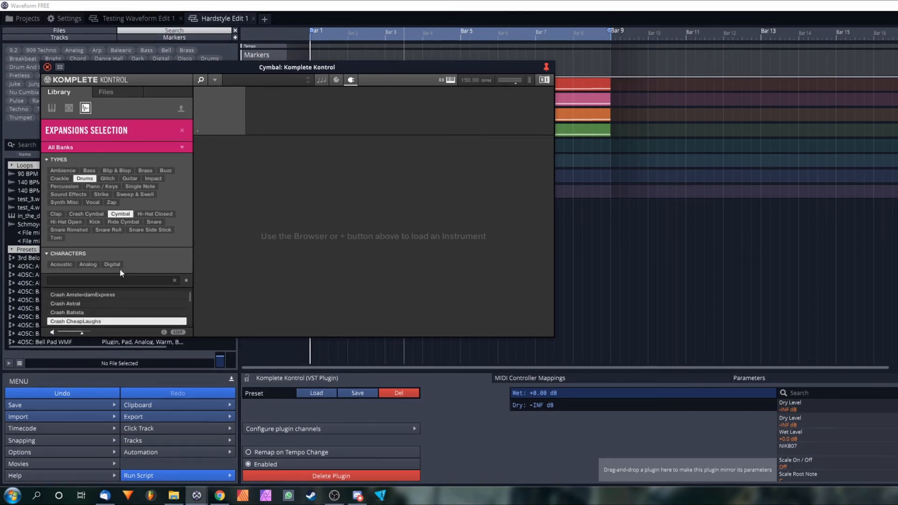
{"action": "scroll", "coordinate": [140, 295], "scroll_direction": "down", "scroll_amount": 1}
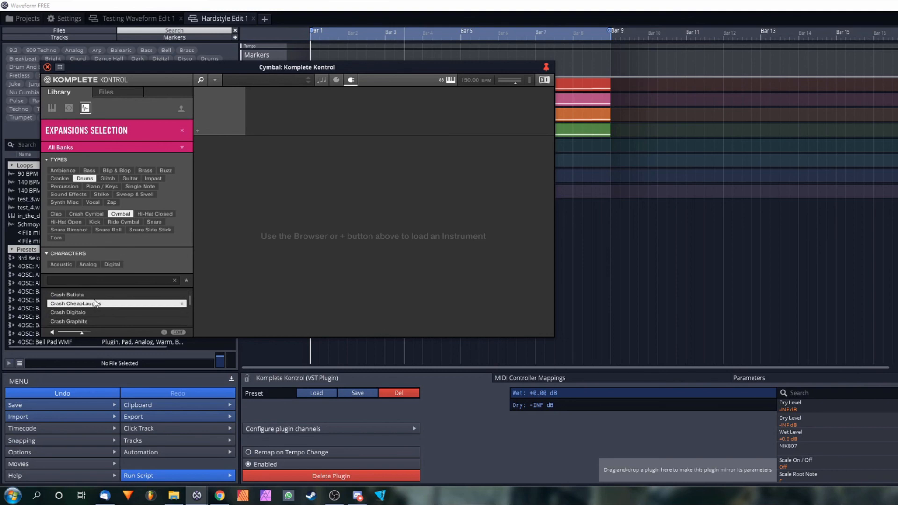
{"action": "scroll", "coordinate": [112, 312], "scroll_direction": "down", "scroll_amount": 1}
{"action": "key", "text": "Up"}
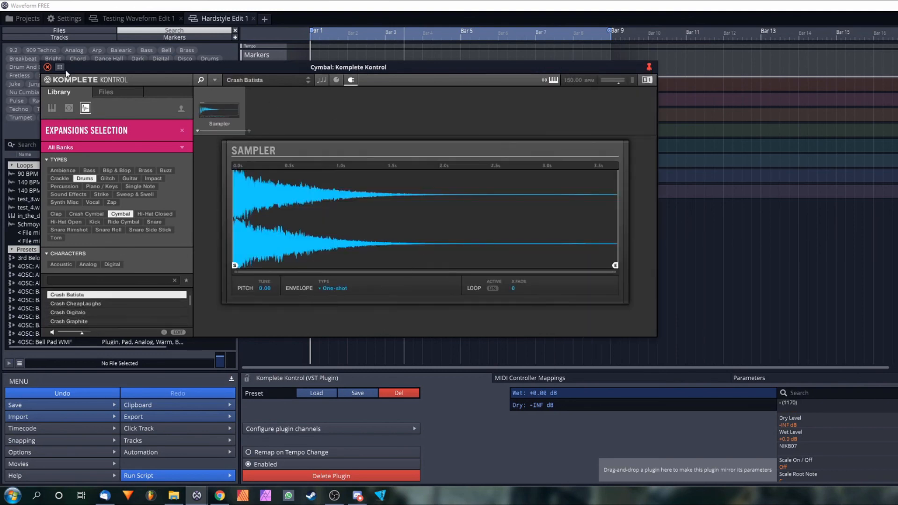
{"action": "left_click", "coordinate": [47, 68]}
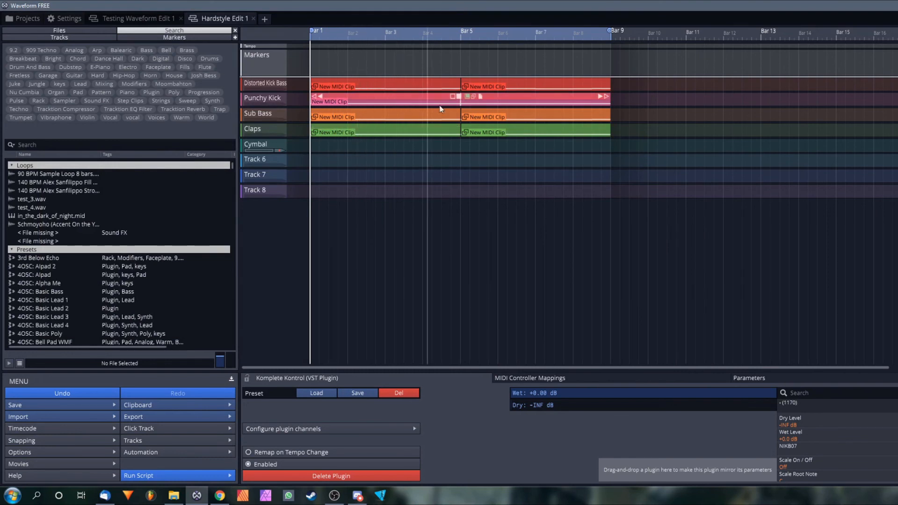
Copy the Punchy Kick clip to the Cymbal track at bar 1, remove the copy from its link group and play it
{"action": "left_click_drag", "start_coordinate": [461, 99], "coordinate": [417, 142]}
{"action": "right_click", "coordinate": [473, 142]}
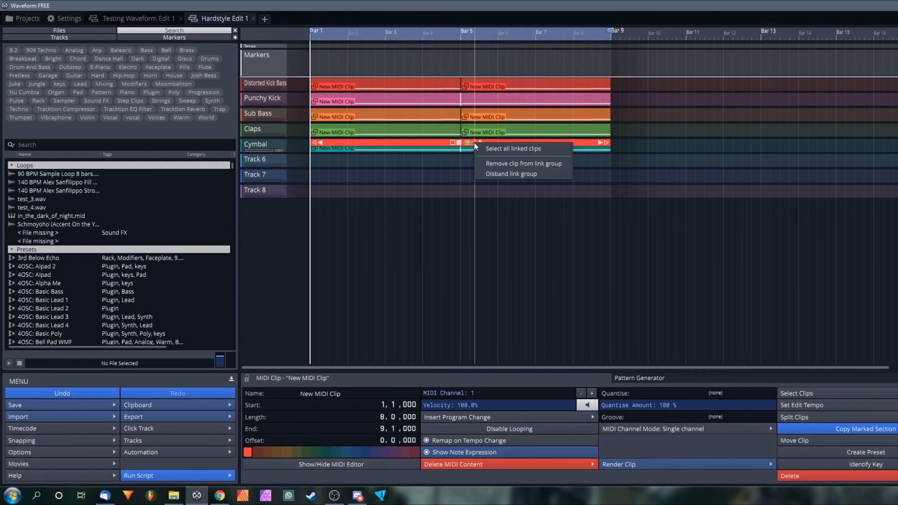
{"action": "left_click", "coordinate": [519, 165]}
{"action": "key", "text": "space"}
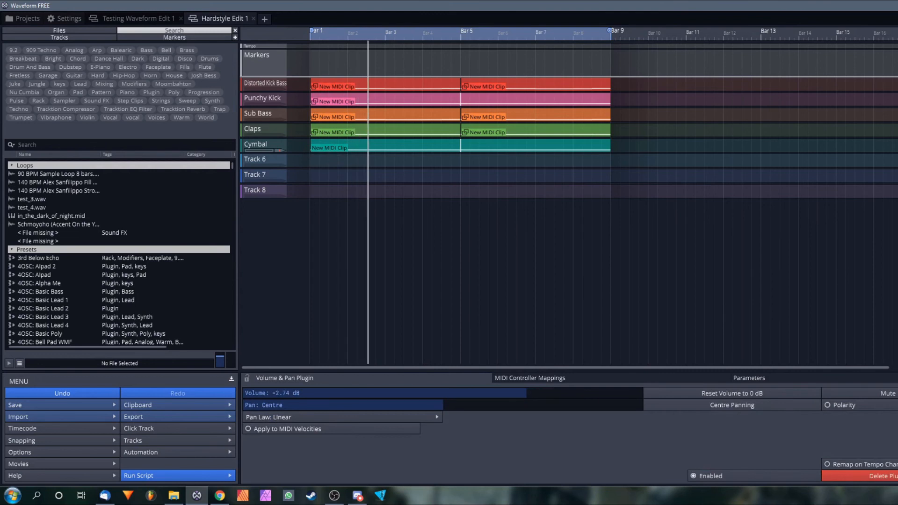
Change the Cymbal track's sampler envelope in Komplete Kontrol from One-shot to AHD, adjust its decay time and close the plugin window
{"action": "double_click", "coordinate": [897, 146]}
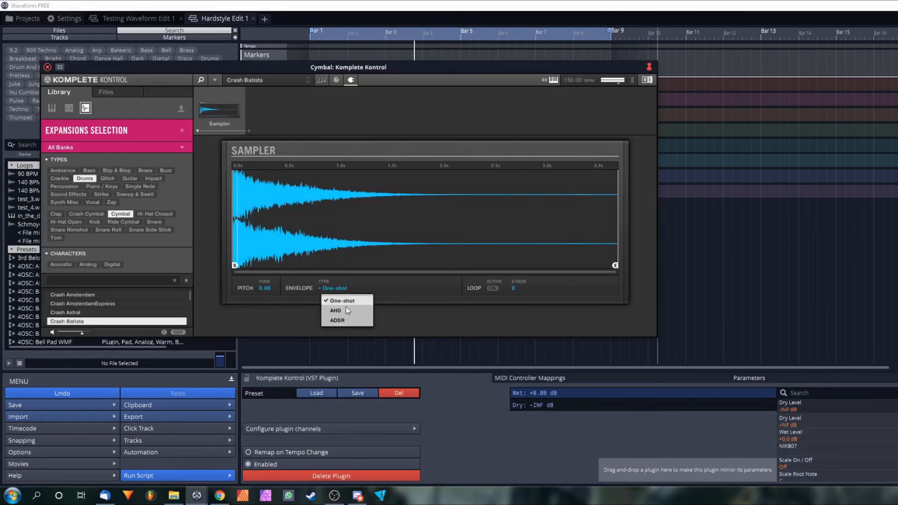
{"action": "left_click", "coordinate": [344, 310]}
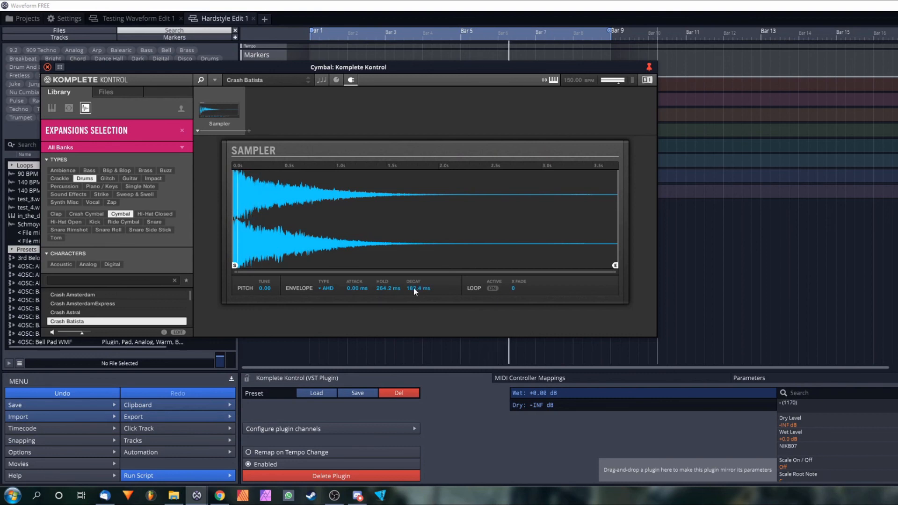
{"action": "left_click_drag", "start_coordinate": [413, 287], "coordinate": [373, 294]}
{"action": "left_click_drag", "start_coordinate": [414, 293], "coordinate": [413, 299]}
{"action": "left_click", "coordinate": [47, 67]}
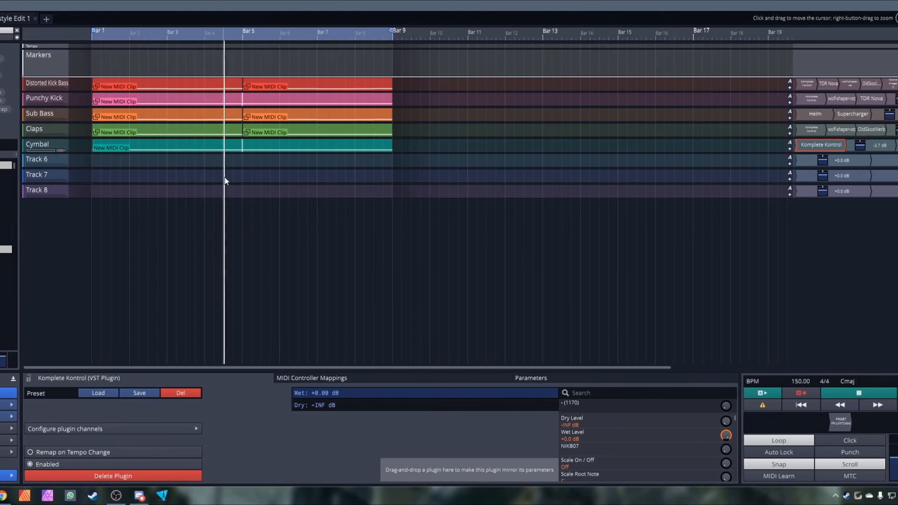
Lower the Cymbal track's volume to -4.85 dB during playback and add the TDR Nova equalizer to the track
{"action": "key", "text": "space"}
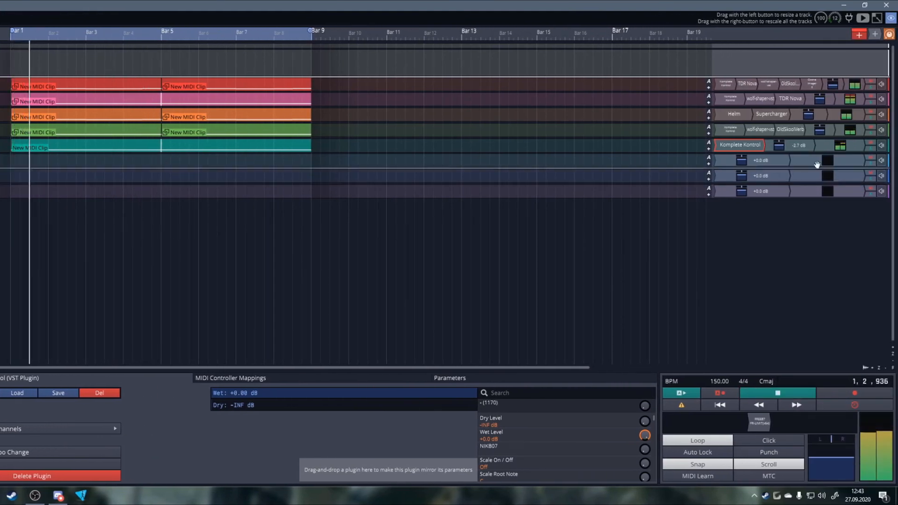
{"action": "left_click_drag", "start_coordinate": [776, 145], "coordinate": [775, 156]}
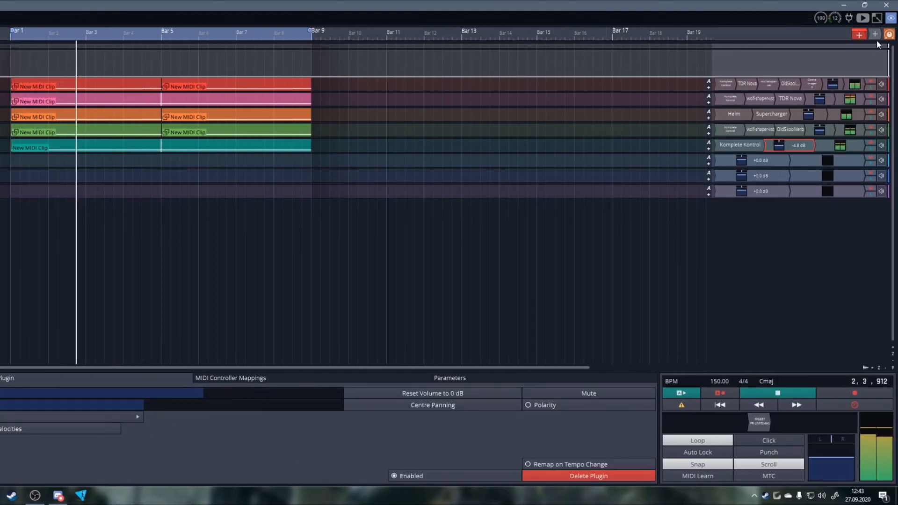
{"action": "left_click", "coordinate": [763, 146]}
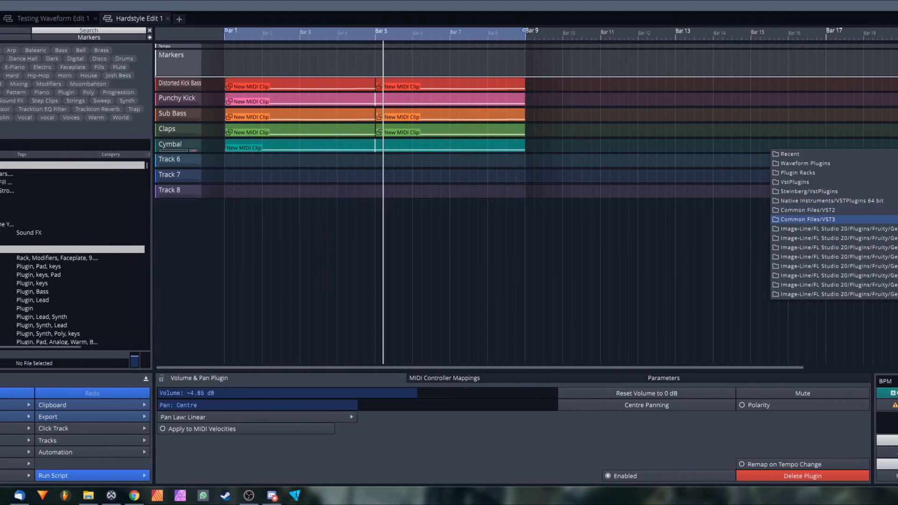
{"action": "left_click", "coordinate": [865, 220]}
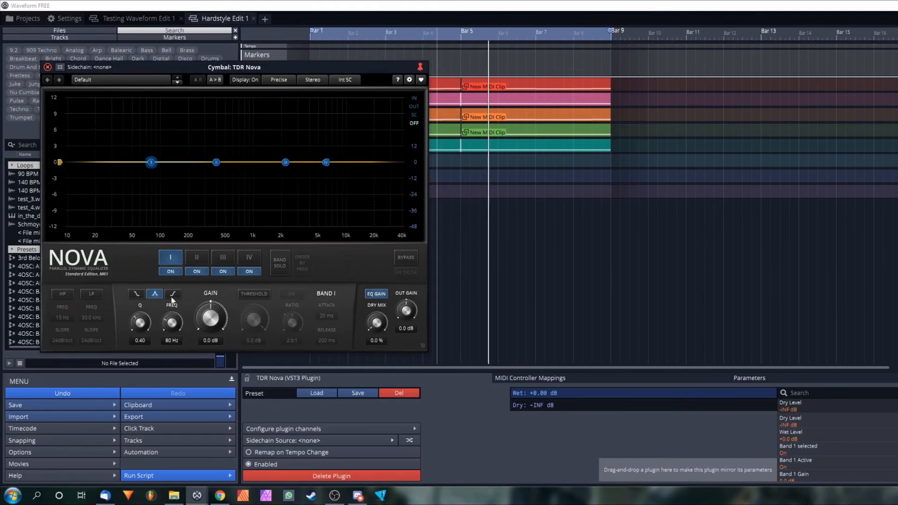
Show TDR Nova's output spectrum, cut band II by 4.2 dB at 509 Hz and boost band IV by 0.6 dB at 11.8 kHz
{"action": "left_click", "coordinate": [413, 106]}
{"action": "key", "text": "space"}
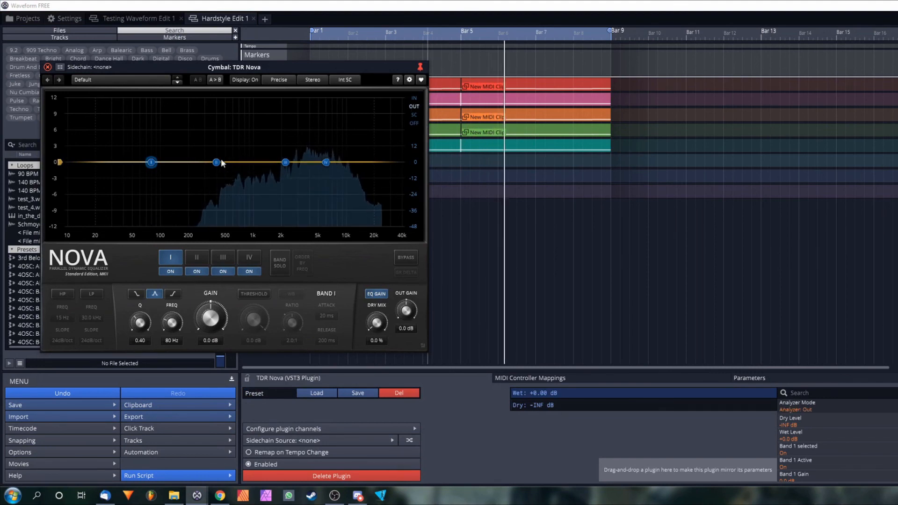
{"action": "left_click_drag", "start_coordinate": [217, 164], "coordinate": [228, 187]}
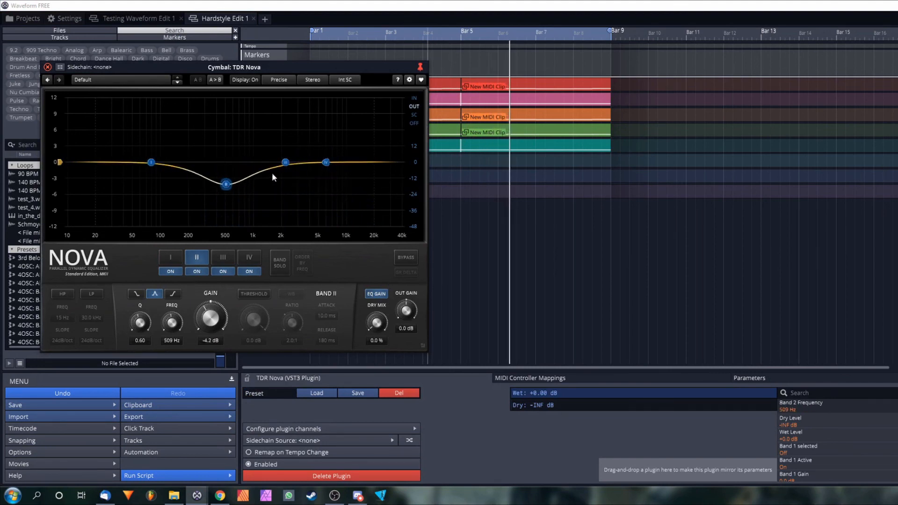
{"action": "left_click_drag", "start_coordinate": [324, 162], "coordinate": [353, 159]}
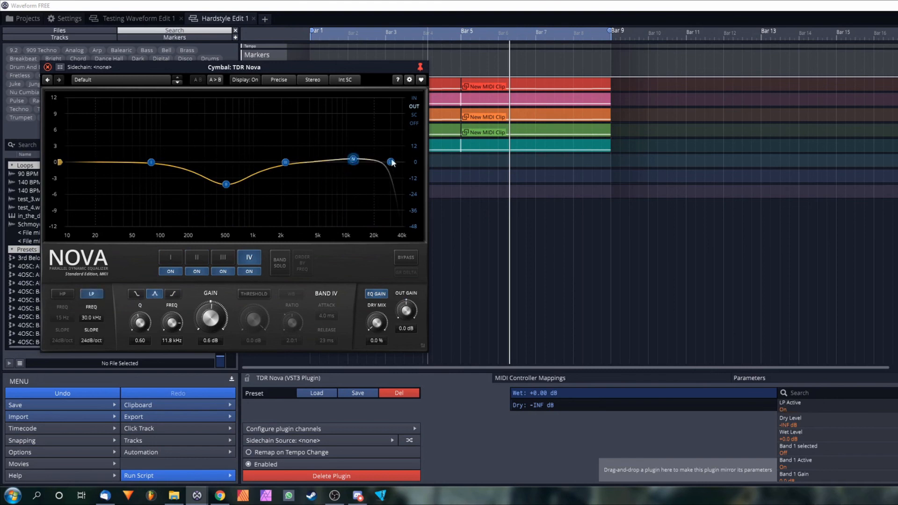
Set the Cymbal EQ's low-pass filter to 25.0 kHz at 6 dB/oct, cut band I by 5.0 dB at 81 Hz and close the plugin
{"action": "scroll", "coordinate": [392, 163], "scroll_direction": "down", "scroll_amount": 2}
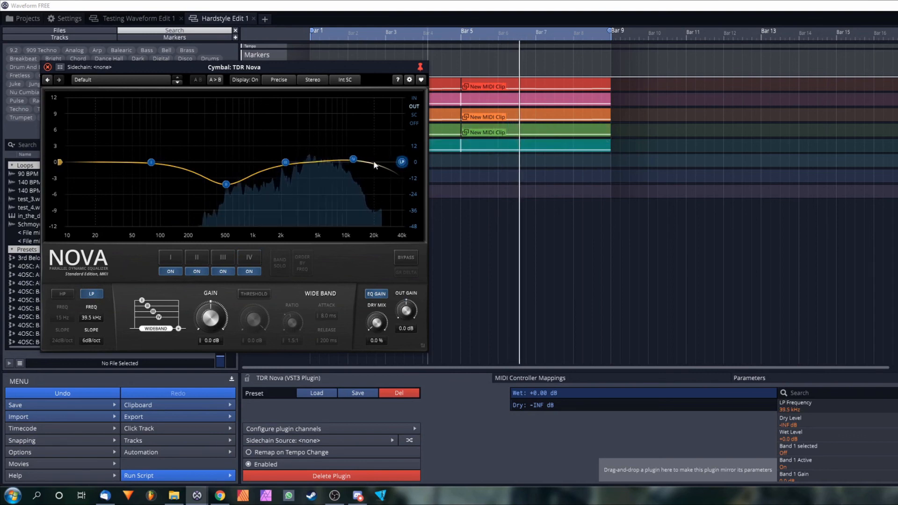
{"action": "left_click", "coordinate": [353, 160]}
{"action": "left_click_drag", "start_coordinate": [152, 165], "coordinate": [153, 192]}
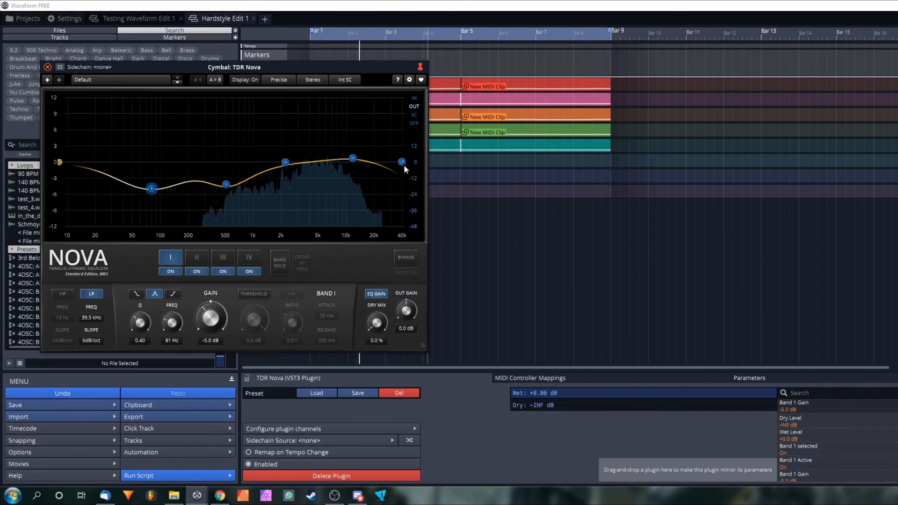
{"action": "left_click_drag", "start_coordinate": [403, 165], "coordinate": [379, 168]}
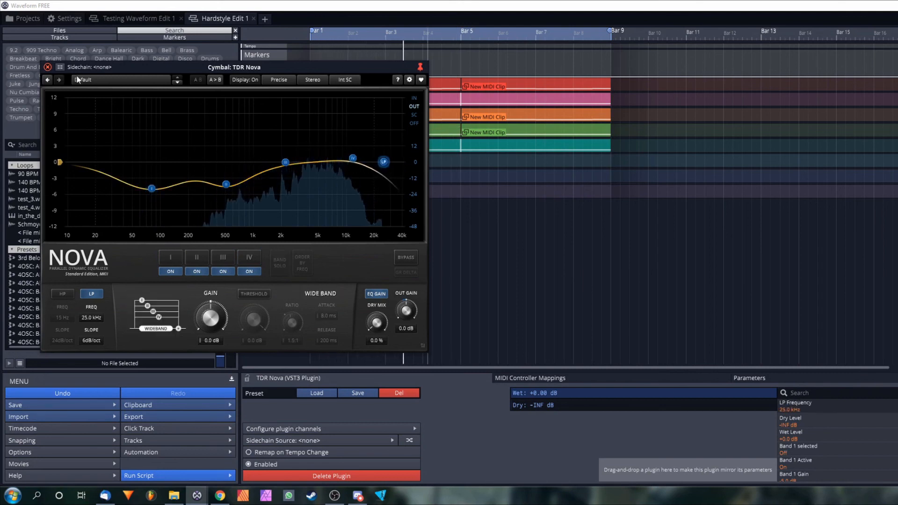
{"action": "left_click", "coordinate": [47, 67]}
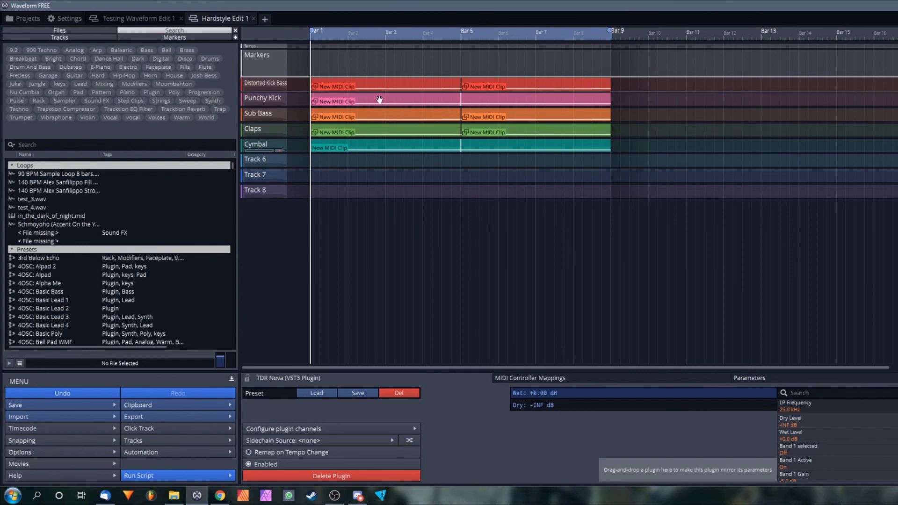
Review the Distorted Kick Bass track's TDR Nova curve and the Sub Bass track's Helm synth, closing each plugin window
{"action": "key", "text": "F7"}
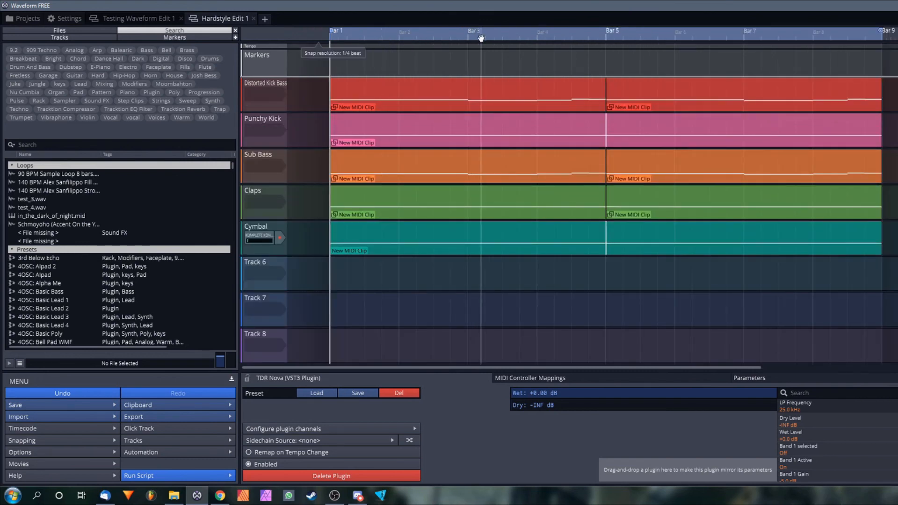
{"action": "left_click_drag", "start_coordinate": [480, 35], "coordinate": [500, 52]}
{"action": "scroll", "coordinate": [500, 51], "scroll_direction": "down", "scroll_amount": 4}
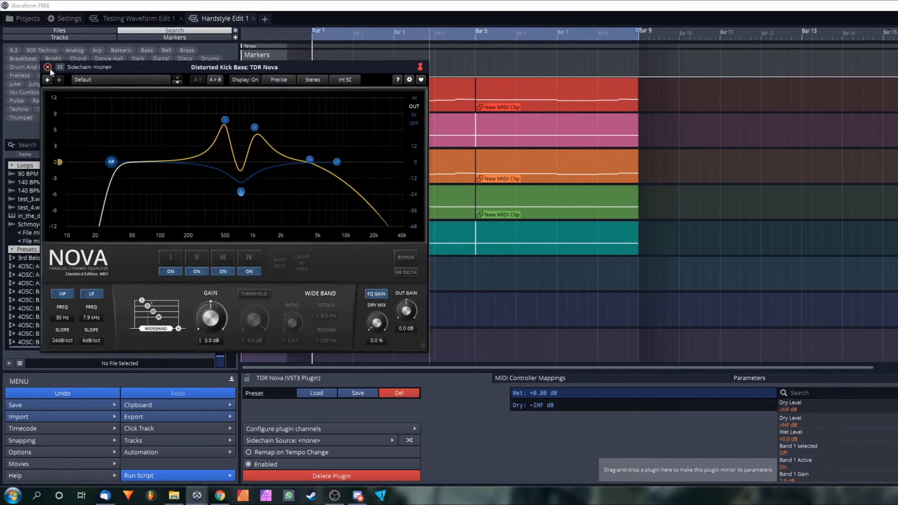
{"action": "left_click", "coordinate": [48, 68]}
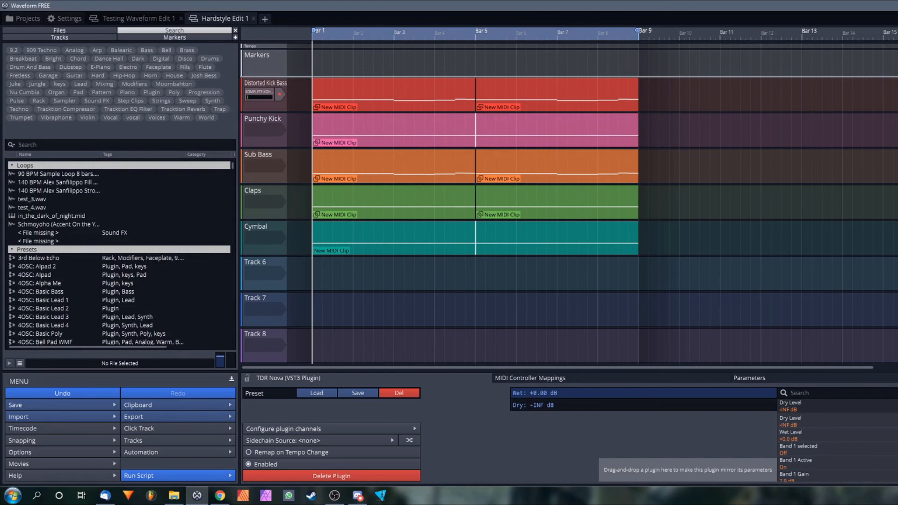
{"action": "left_click", "coordinate": [264, 166]}
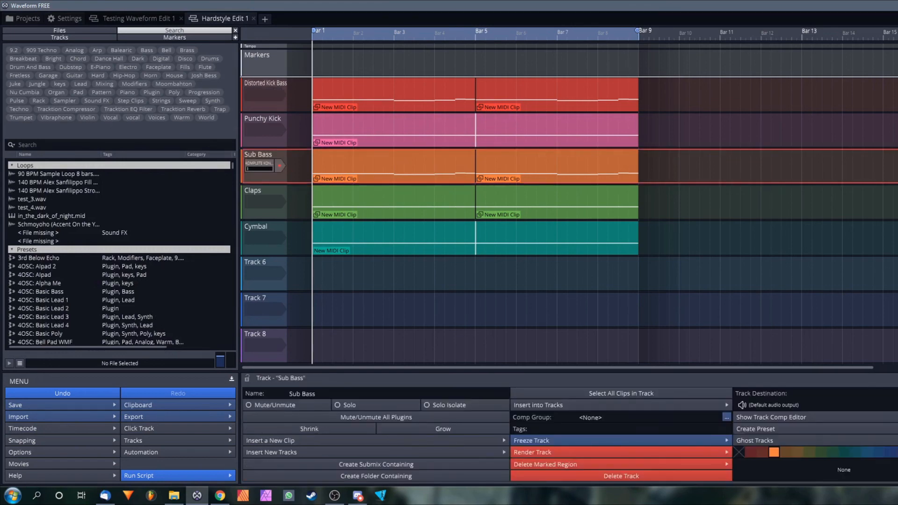
{"action": "double_click", "coordinate": [259, 165]}
{"action": "left_click", "coordinate": [48, 67]}
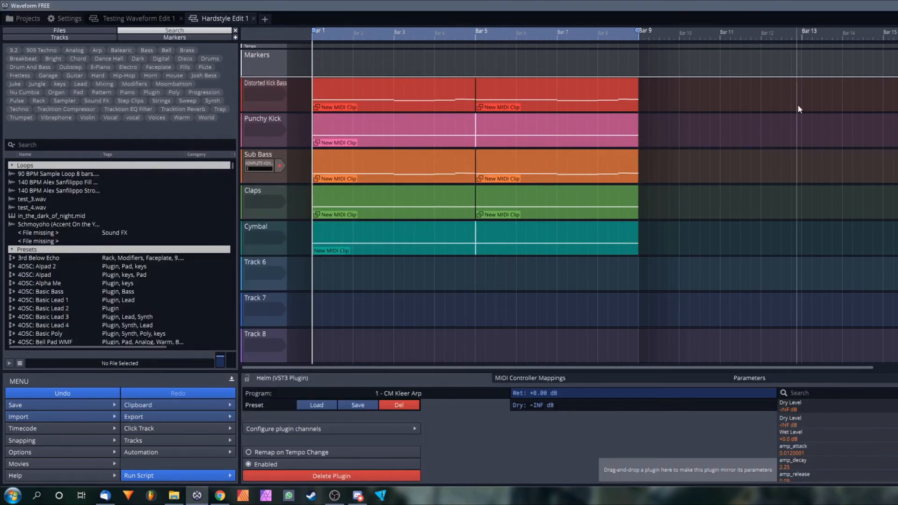
{"action": "key", "text": "F8"}
{"action": "key", "text": "F7"}
{"action": "key", "text": "F8"}
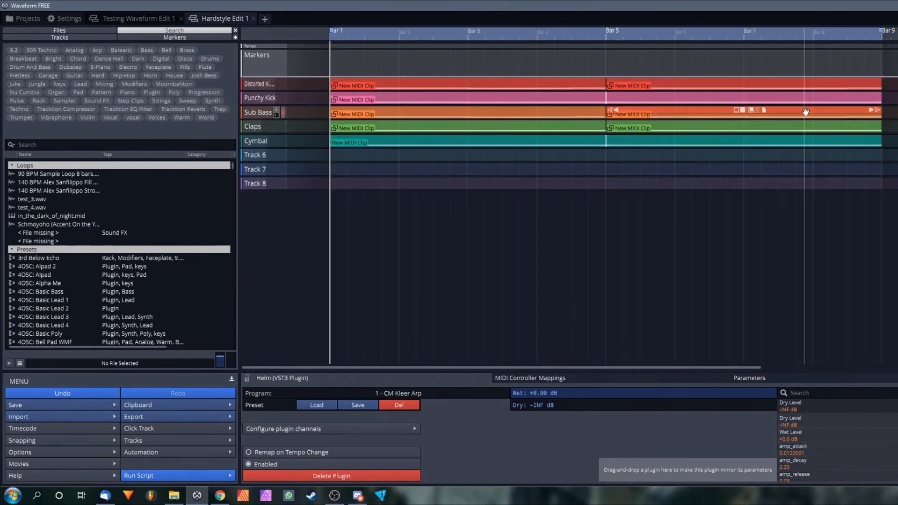